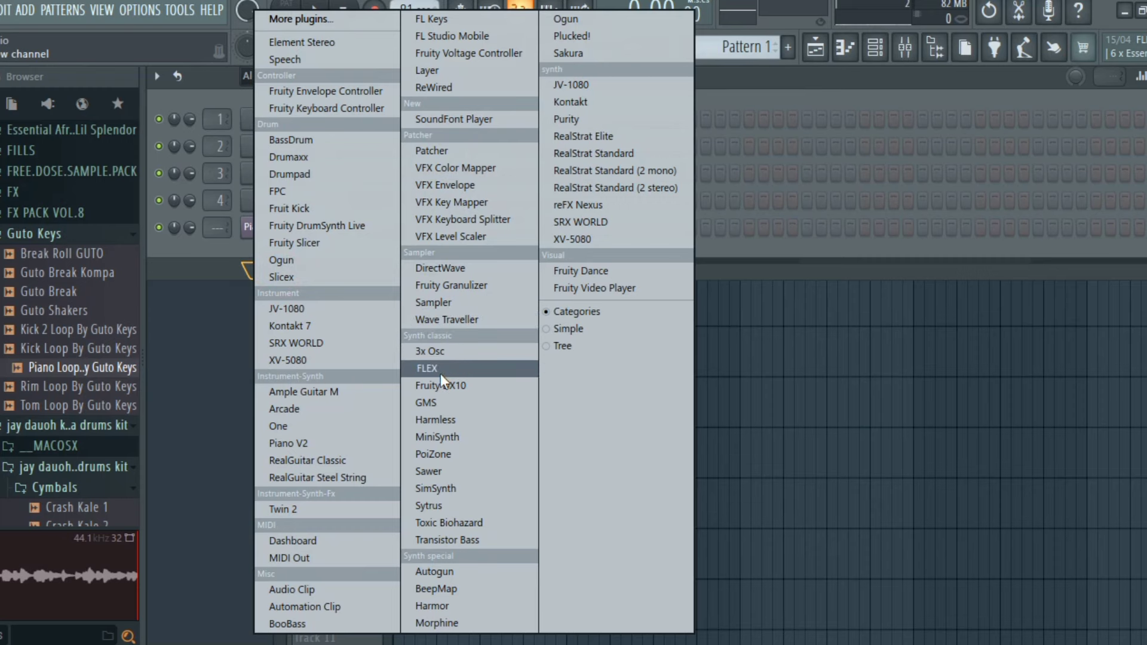
Add a FLEX channel and load the Synpluck Plectrum preset from the Mobile Synth Pluck pack.
left_click(439, 368)
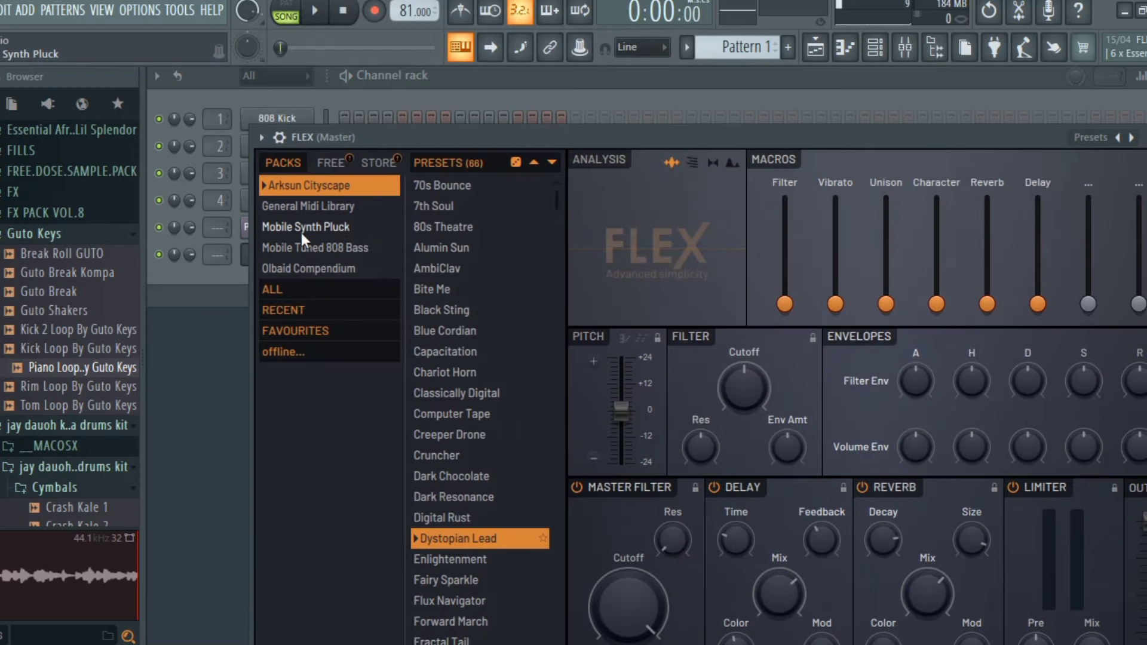
left_click(301, 227)
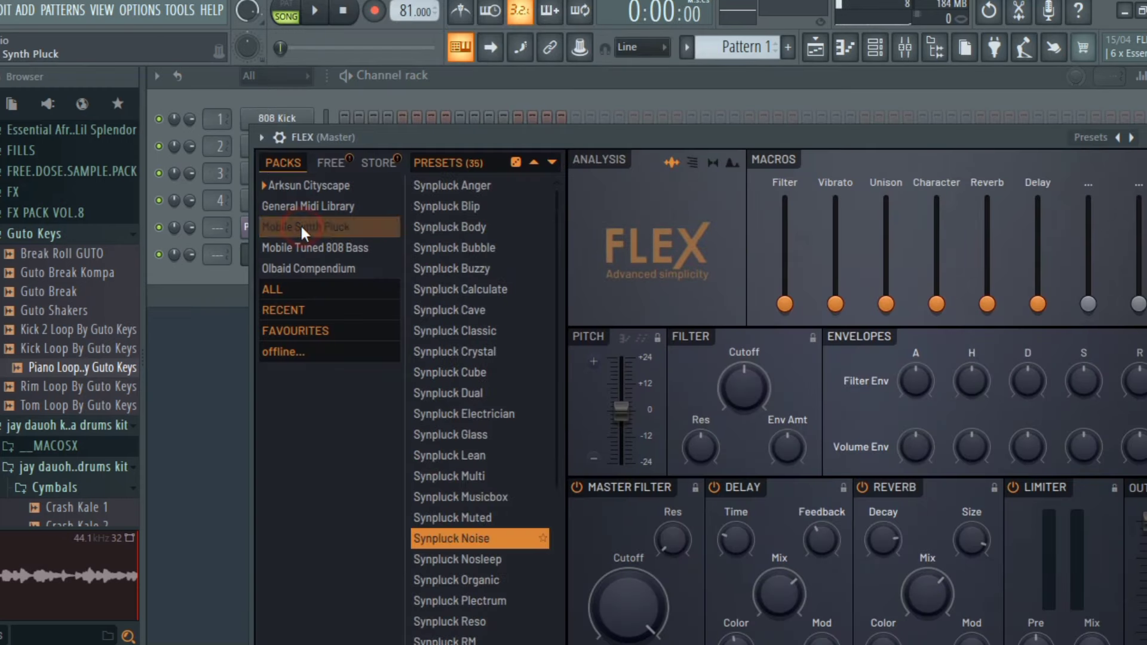
left_click(492, 602)
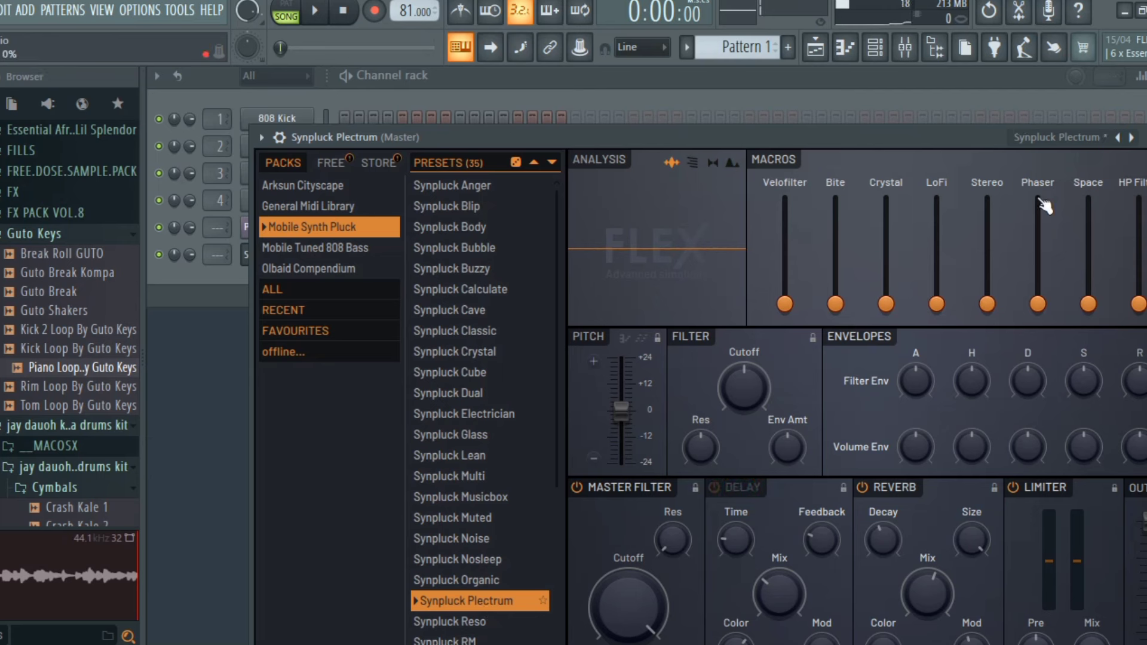
key("Escape")
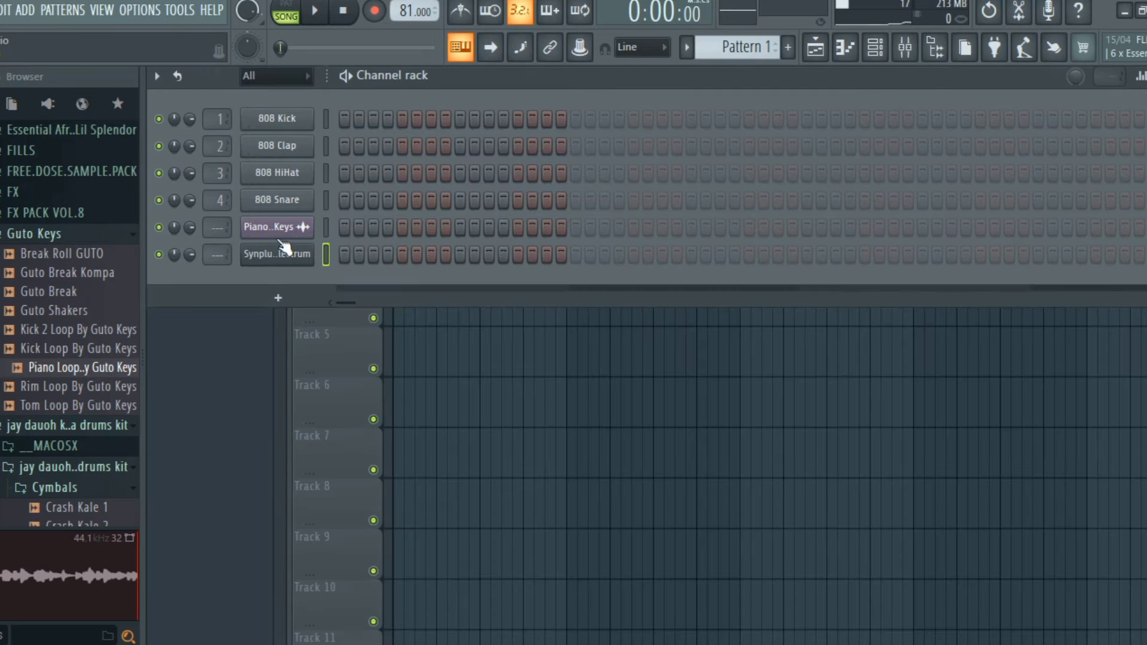
Play through the piano loop in the playlist, and record the pluck chords over it as notes and automation in Pattern 1.
left_click(820, 50)
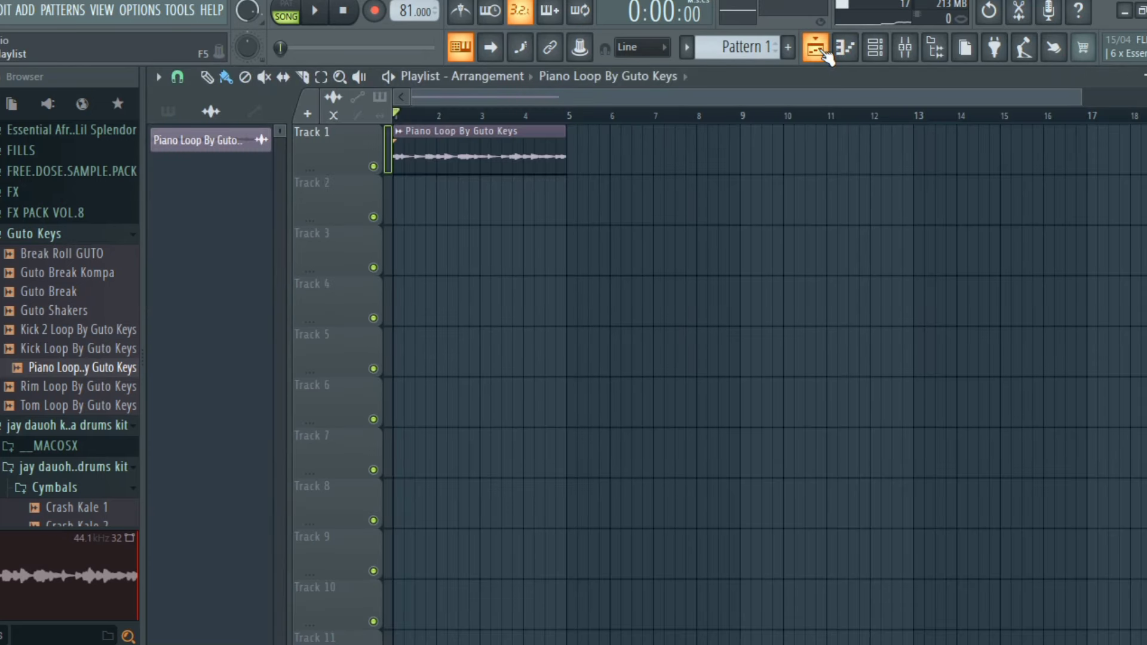
key("space")
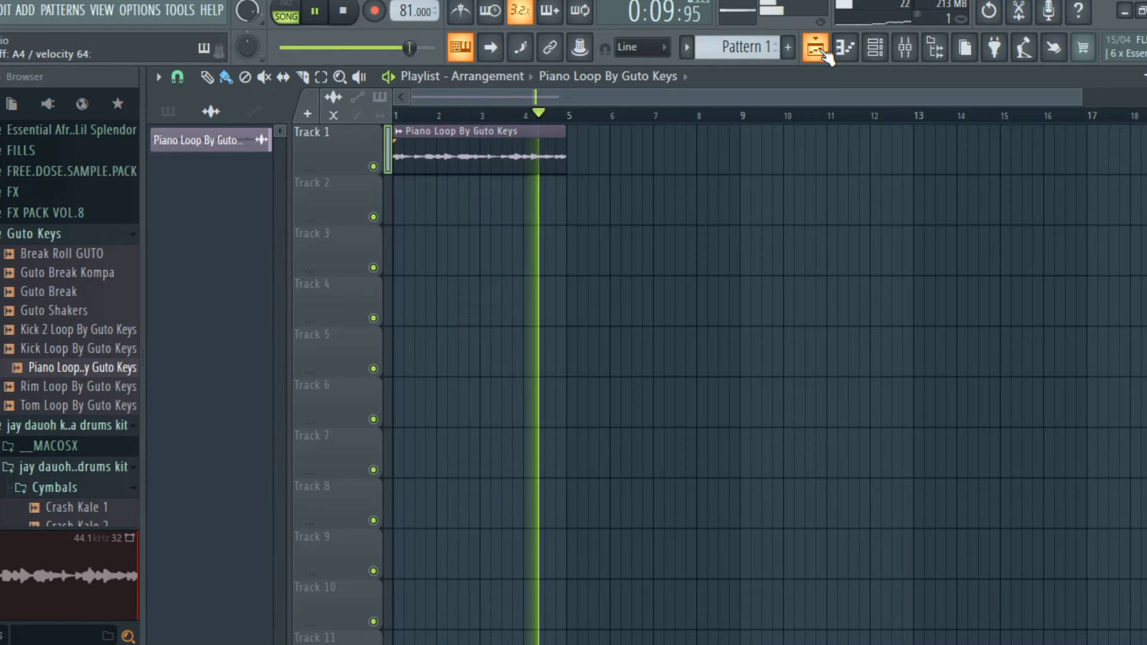
key("space")
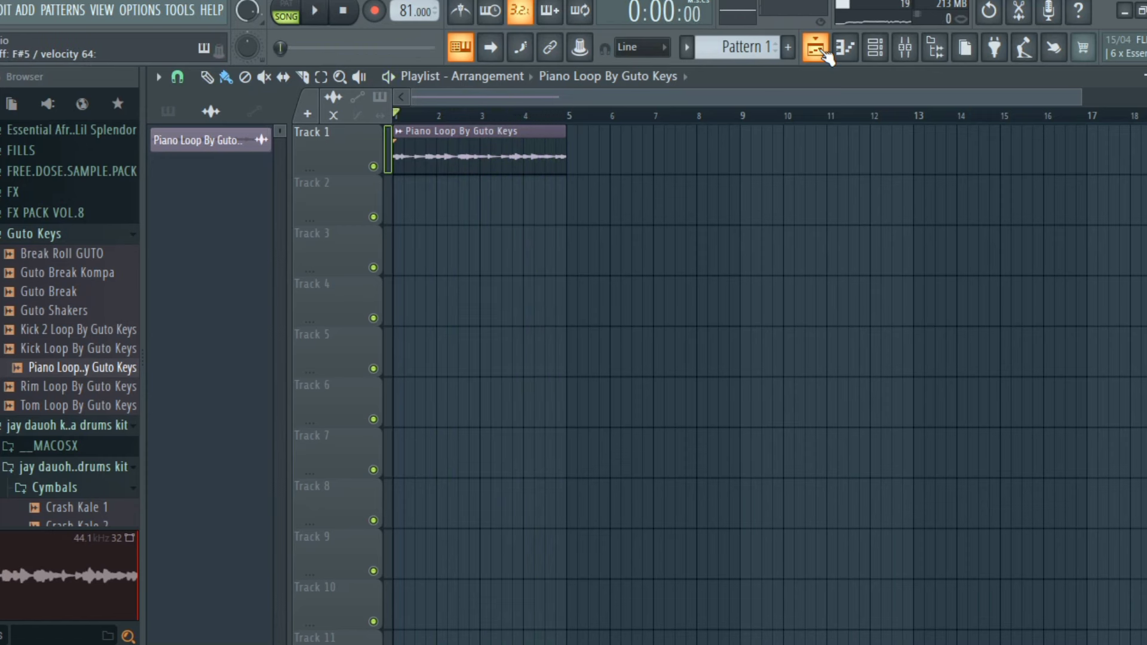
left_click(373, 13)
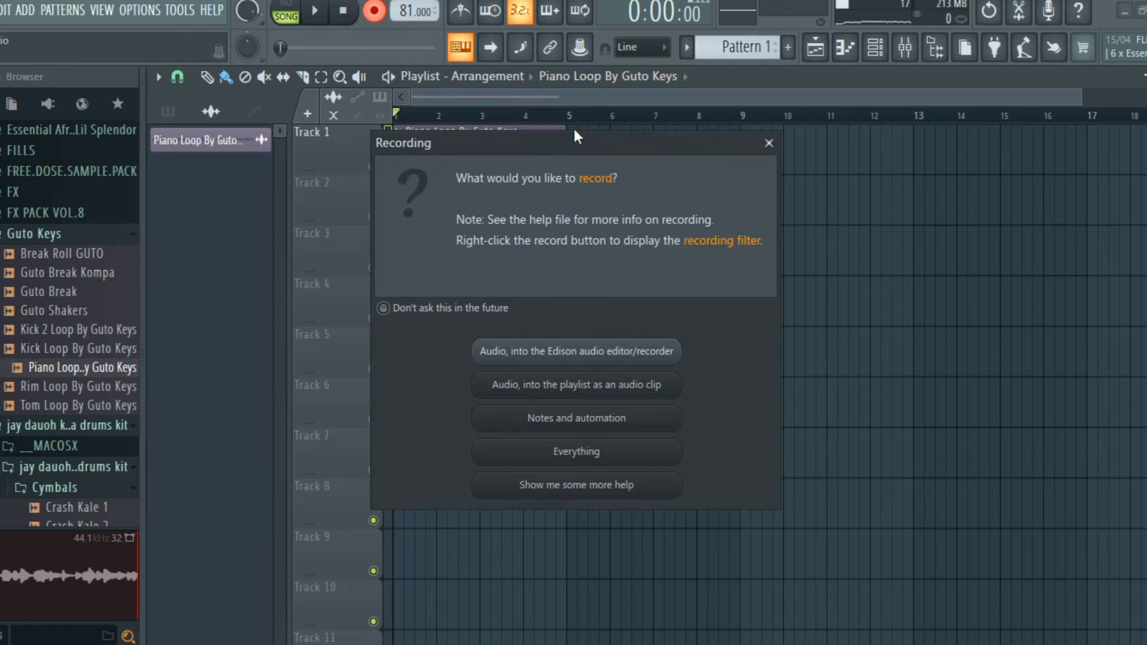
left_click(561, 425)
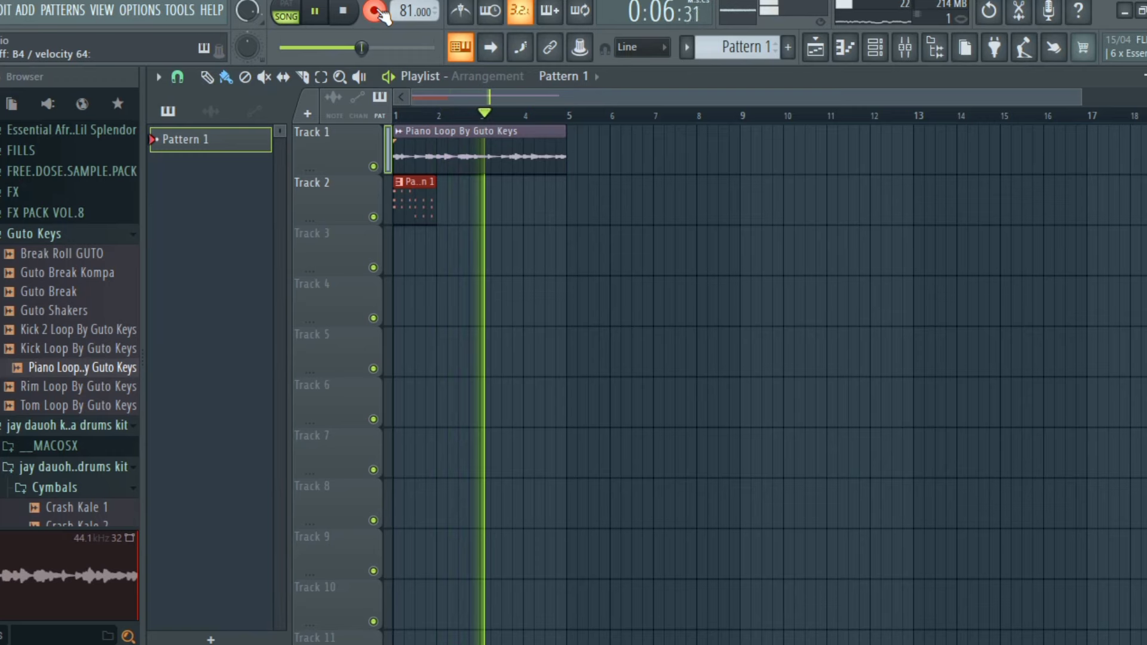
key("space")
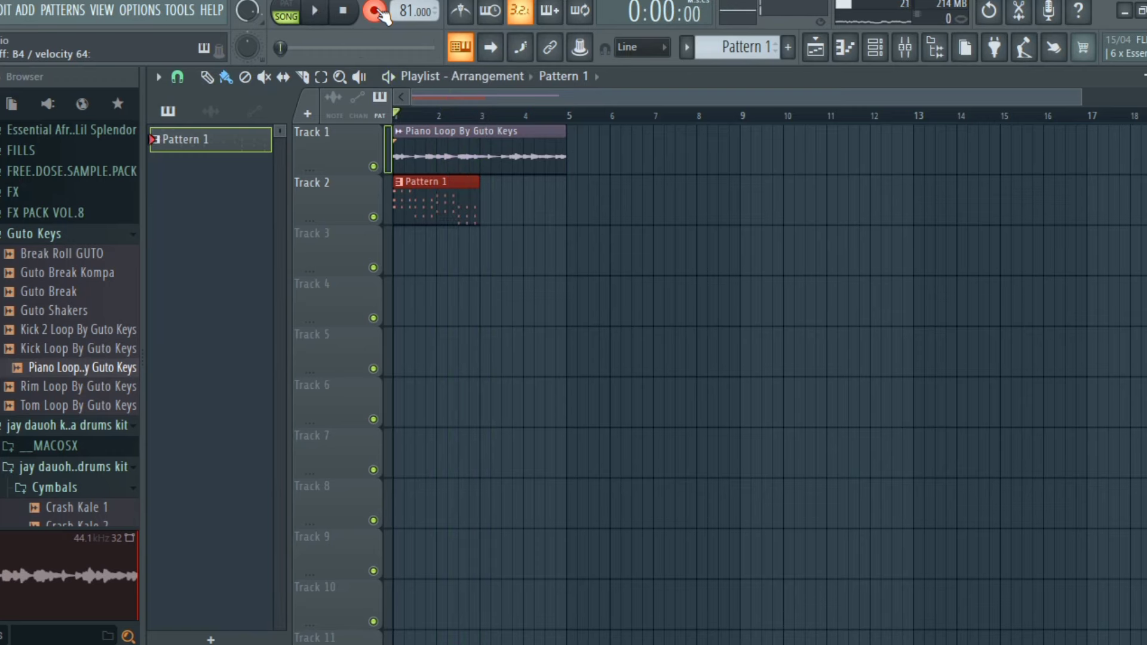
Open Pattern 1's recorded pluck notes in the piano roll and quantize all of them with the Default template.
double_click(447, 203)
key("space")
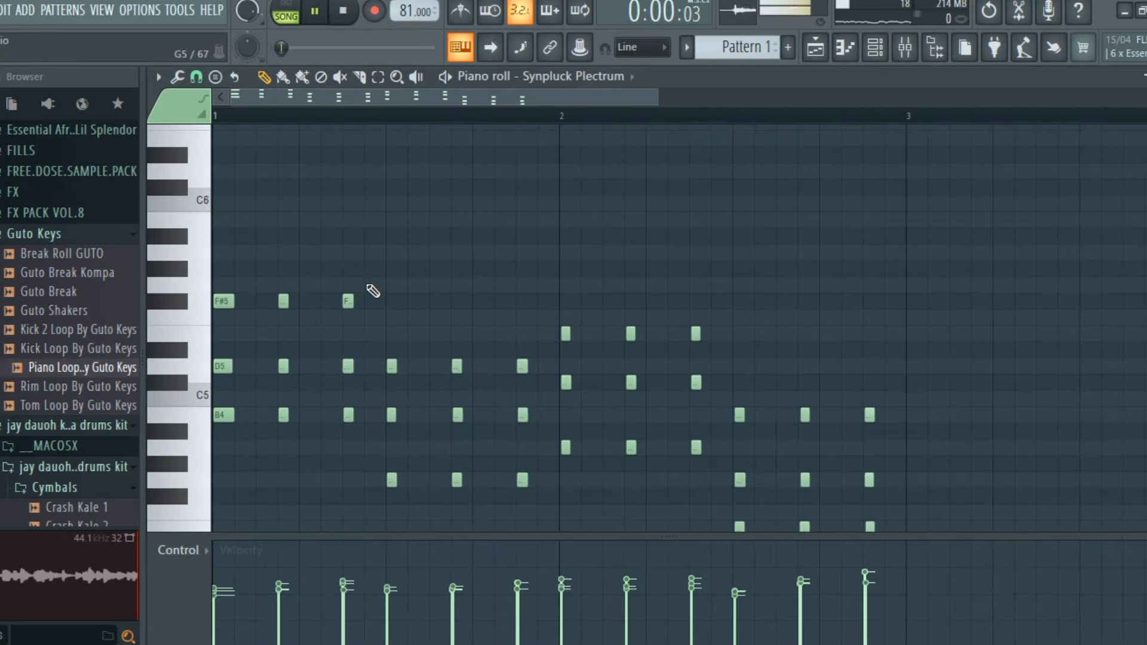
key("ctrl+a")
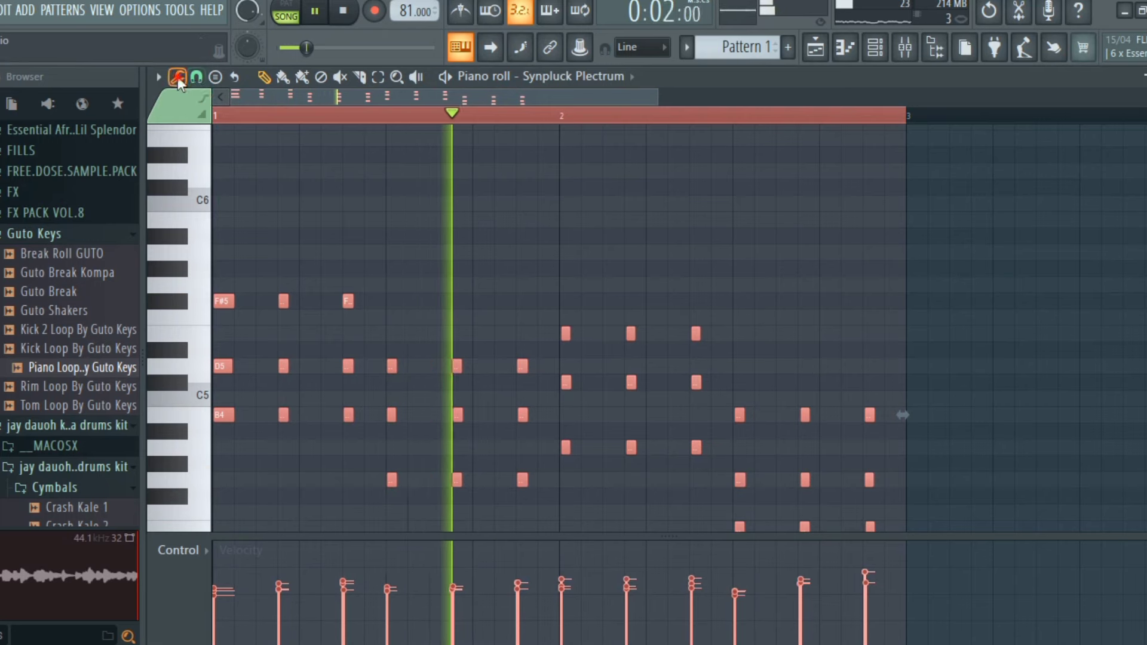
left_click(178, 76)
left_click(206, 192)
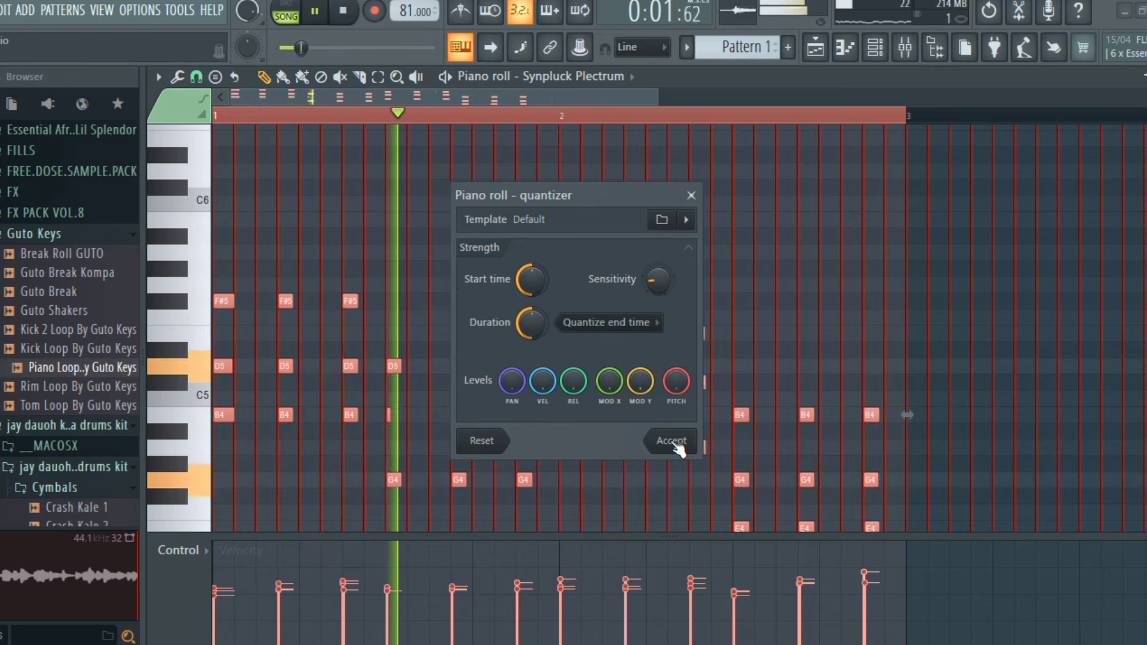
left_click(672, 442)
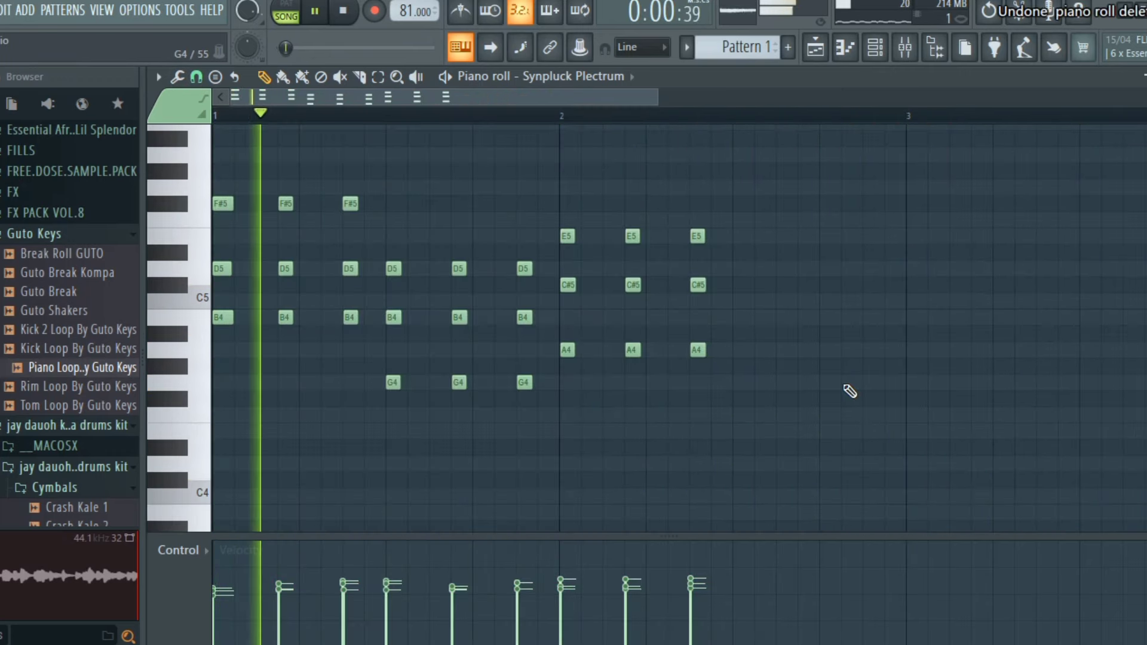
Undo the last note deletion and duplicate the whole two-bar chord sequence into bars 3 and 4.
key("ctrl+z")
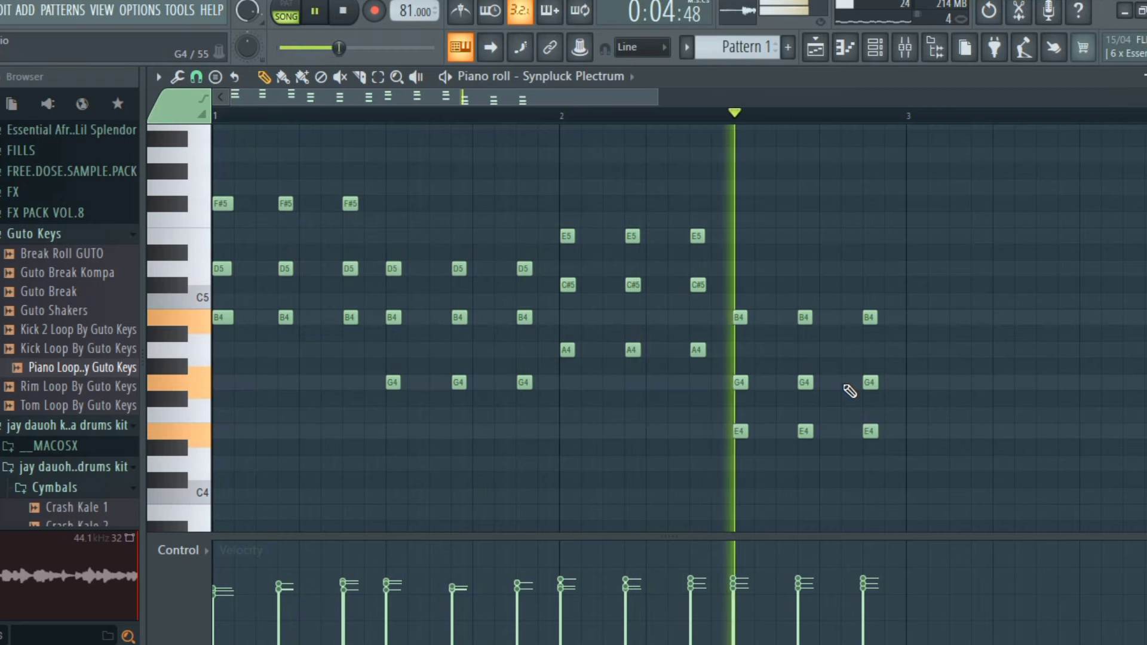
key("space")
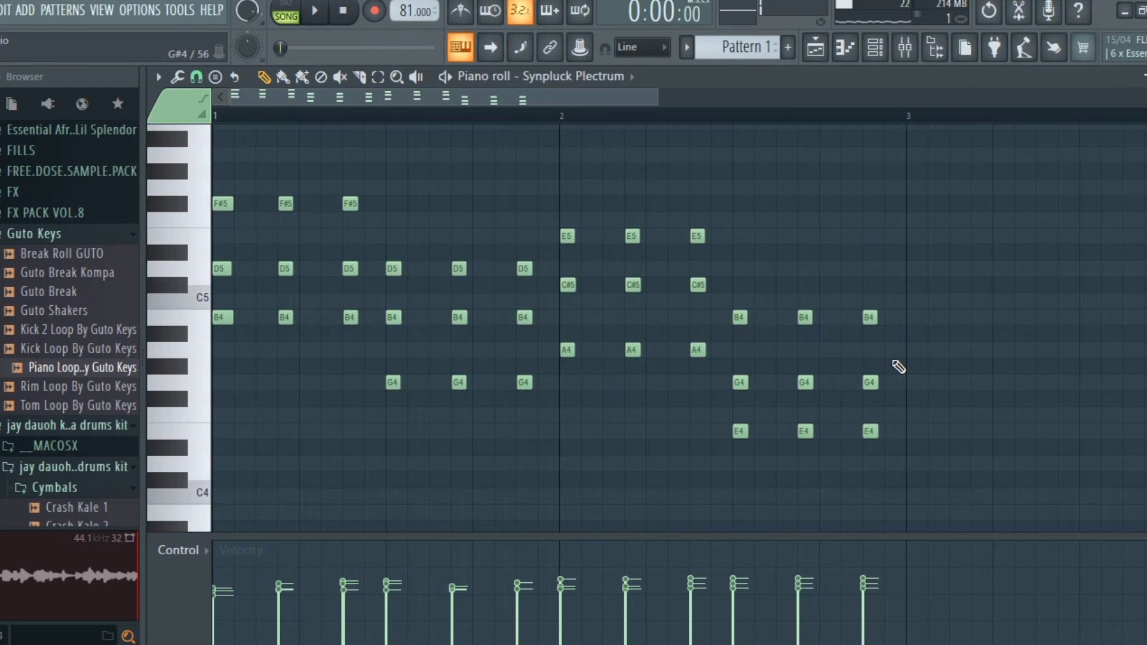
key("ctrl+a")
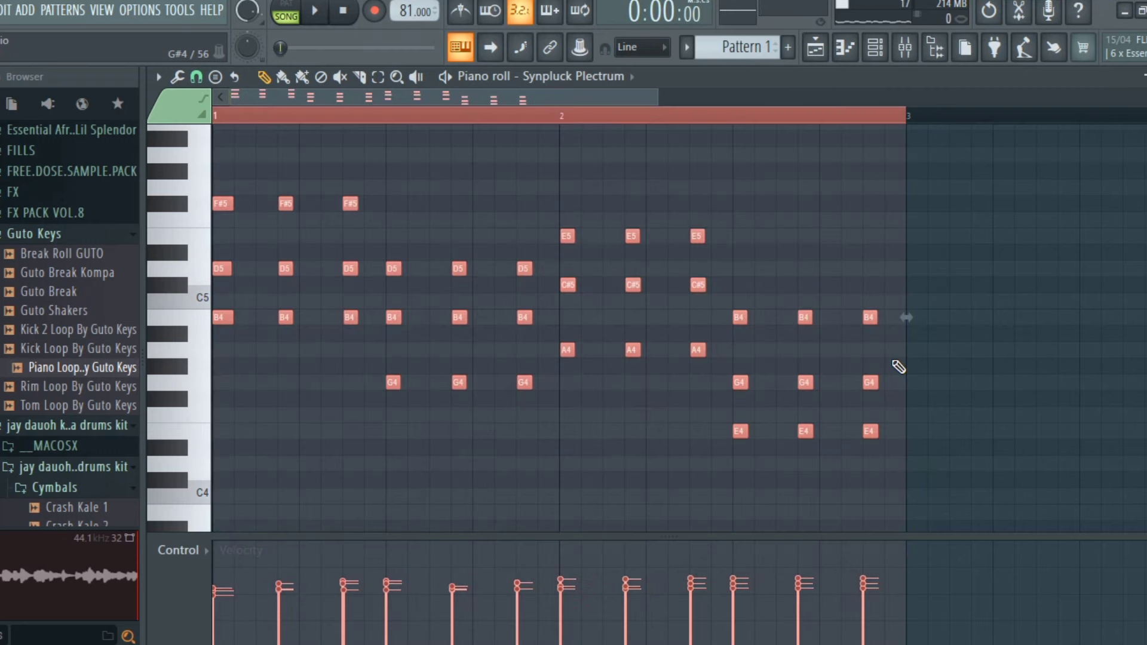
key("ctrl+b")
key("ctrl+d")
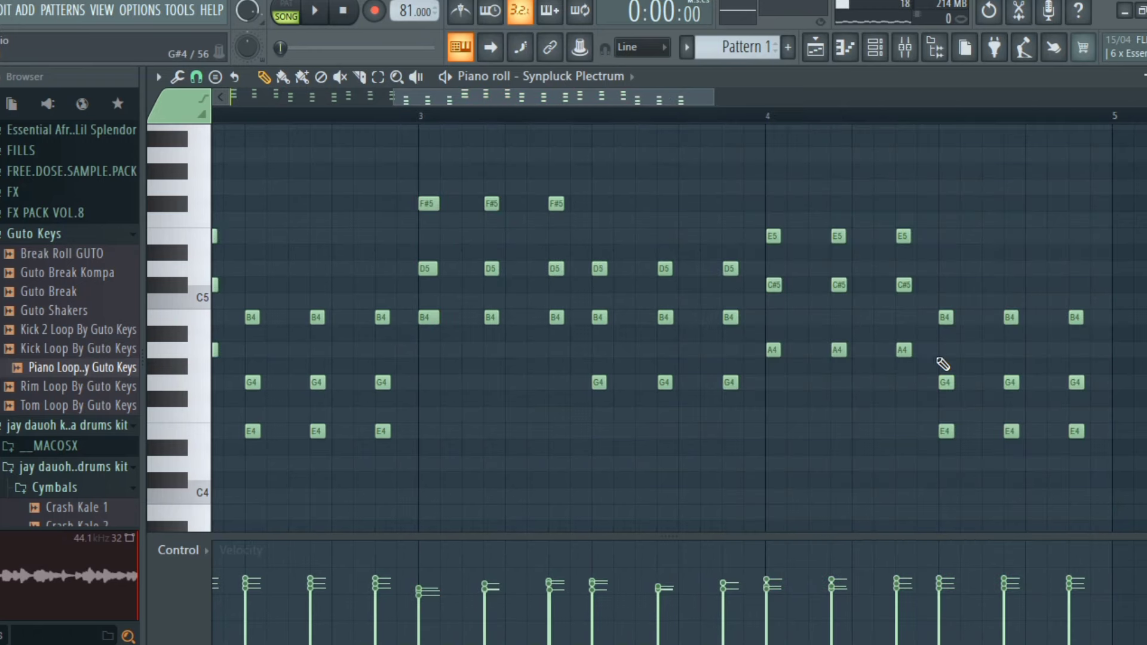
Route the Synpluck Plectrum channel to mixer track Insert 1.
left_click(885, 50)
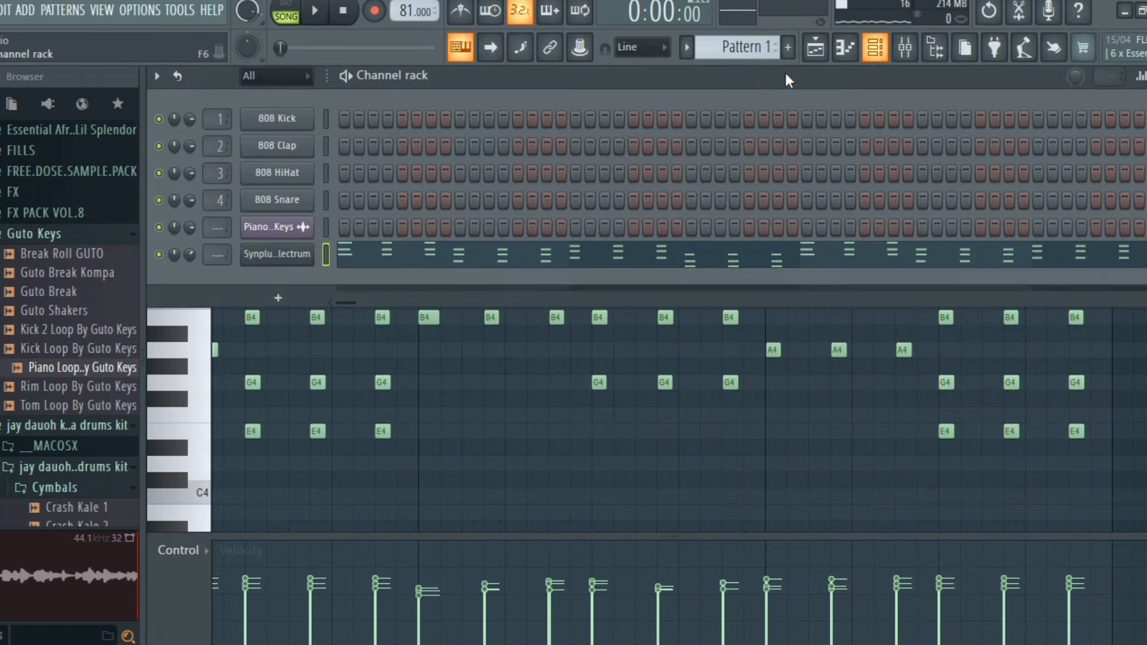
left_click(906, 51)
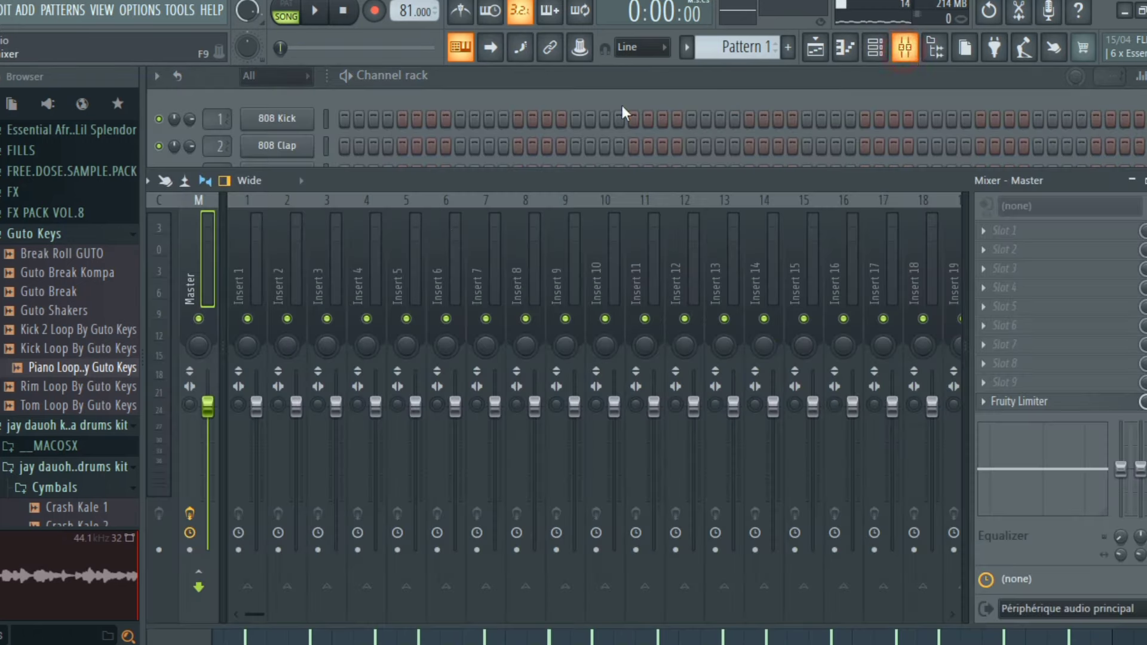
left_click(251, 289)
right_click(248, 289)
mouse_move(317, 305)
left_click(476, 307)
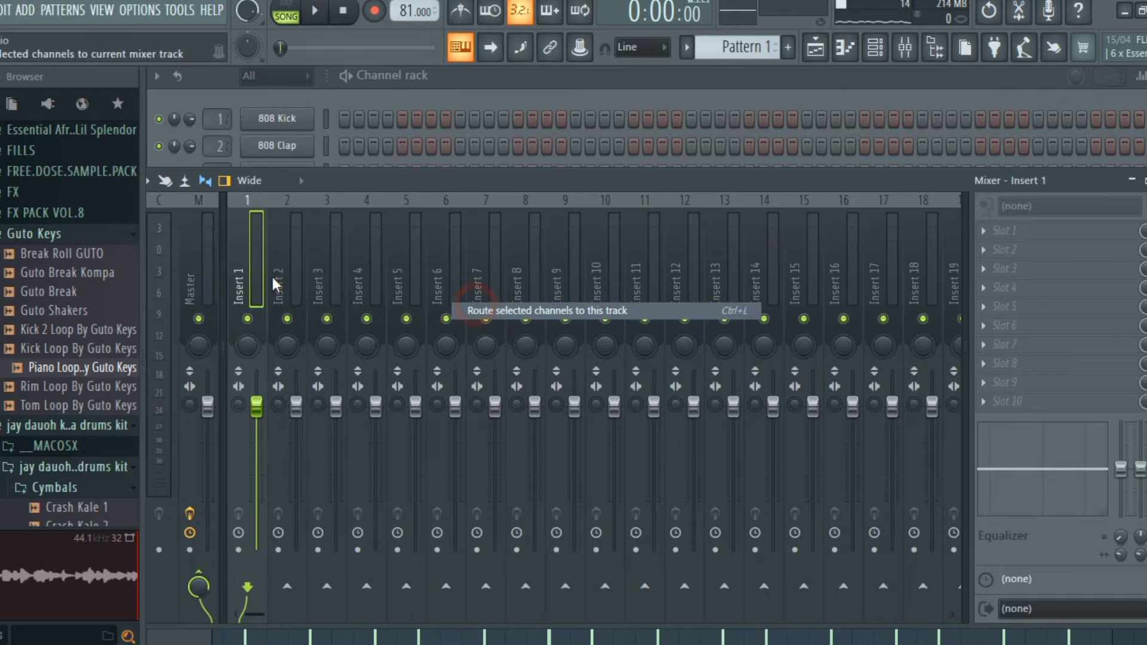
Start playback and load Fruity parametric EQ 2 into Slot 1 of the Synpluck Plectrum mixer track.
key("space")
left_click(999, 231)
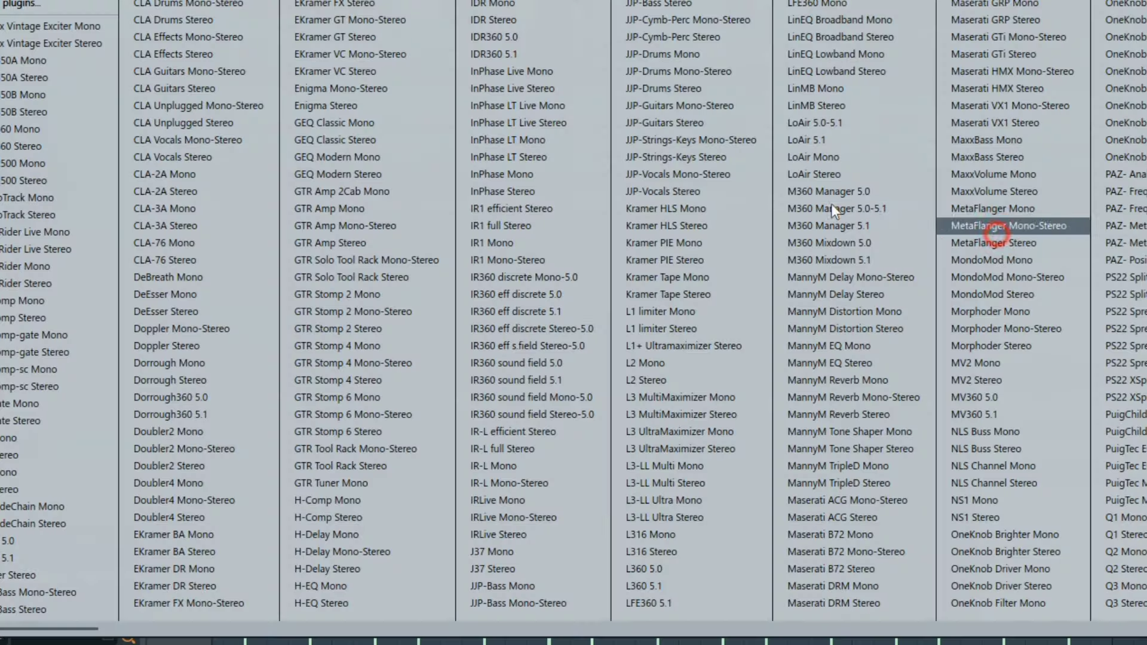
scroll(830, 206, "down", 5)
left_click(673, 440)
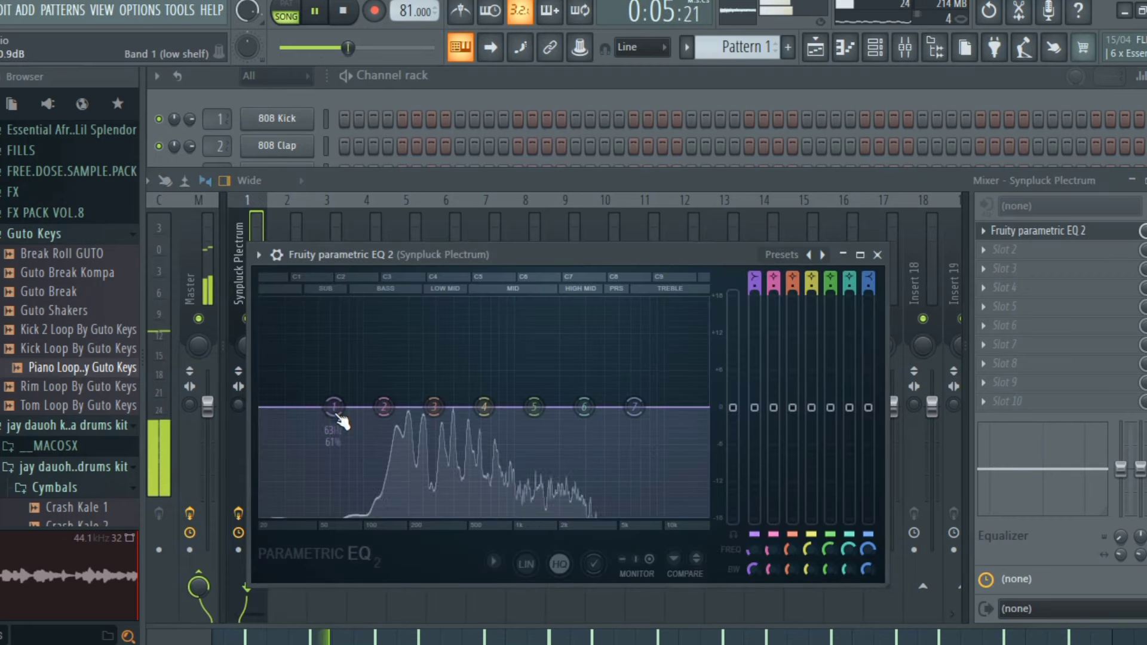
Set EQ band 1 to order Steep 8 and pull it fully down to cut the lows below about 200 Hz.
right_click(332, 407)
mouse_move(377, 474)
left_click(424, 471)
left_click_drag(332, 407, 387, 512)
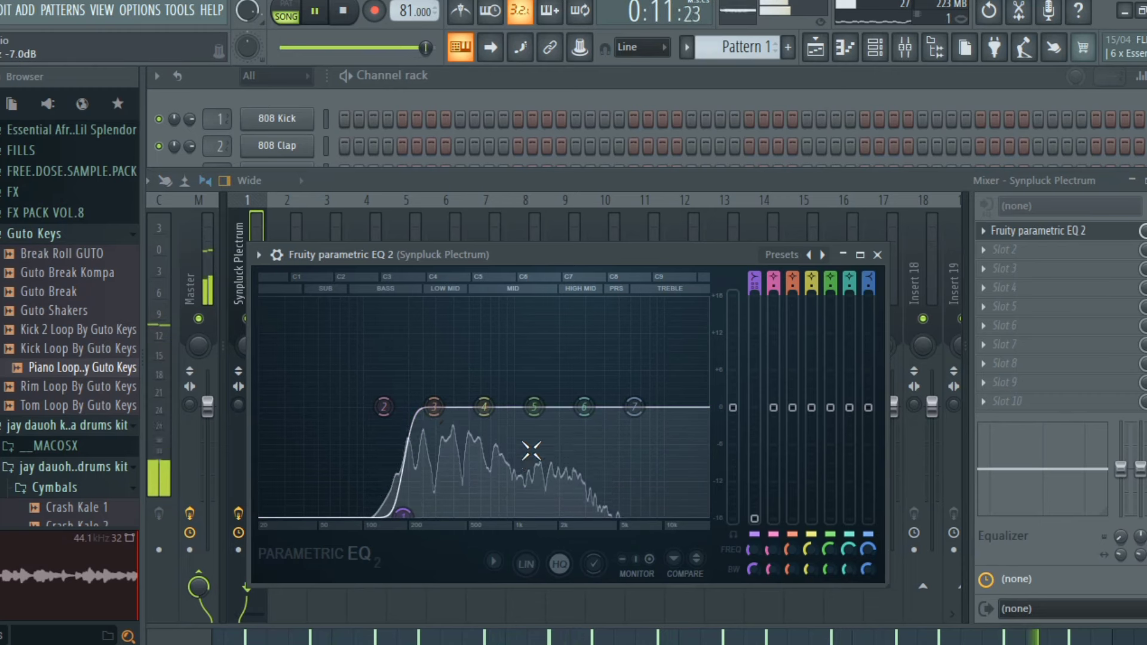
Set EQ band 7 to Gentle 6 and pull it fully down at about 9435 Hz, and lower the Synpluck Plectrum mixer track's volume.
right_click(634, 408)
mouse_move(664, 471)
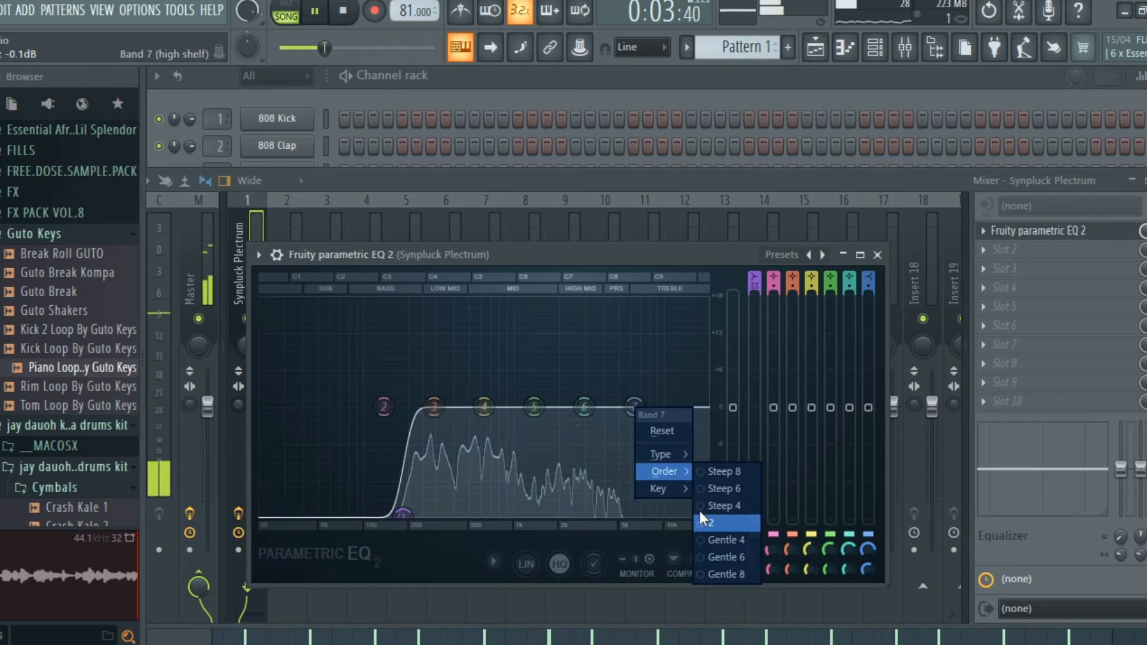
left_click(711, 557)
left_click_drag(634, 409, 660, 513)
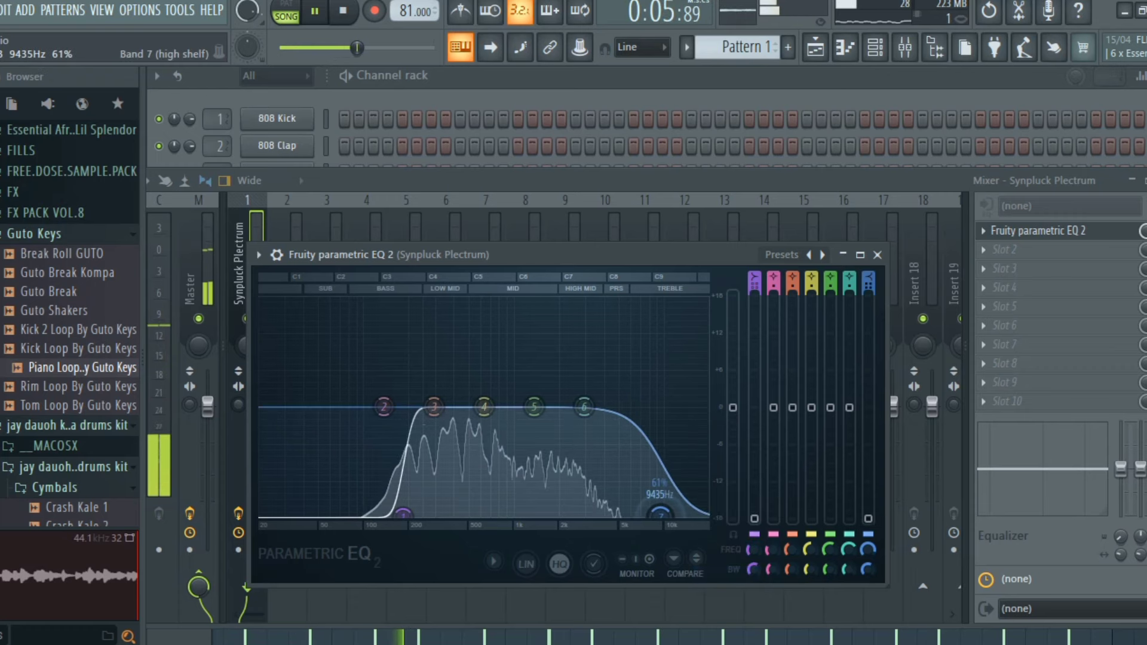
left_click(877, 255)
left_click_drag(256, 409, 256, 434)
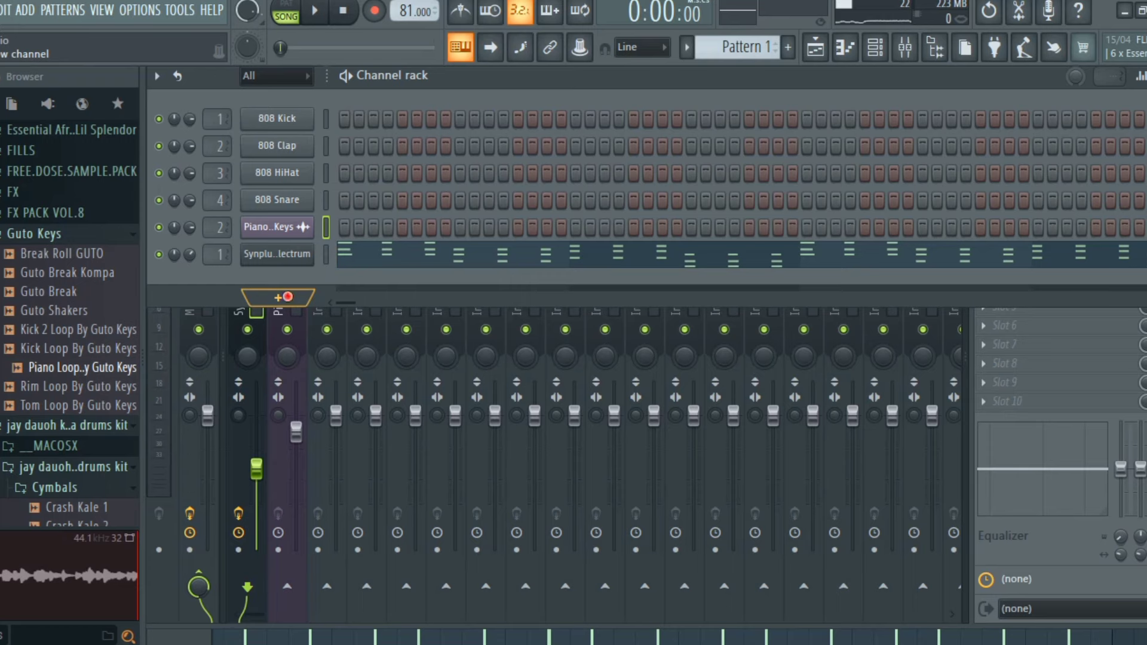
Add a reFX Nexus channel and load the AR Clockworks preset from the Arpeggios category.
left_click(279, 297)
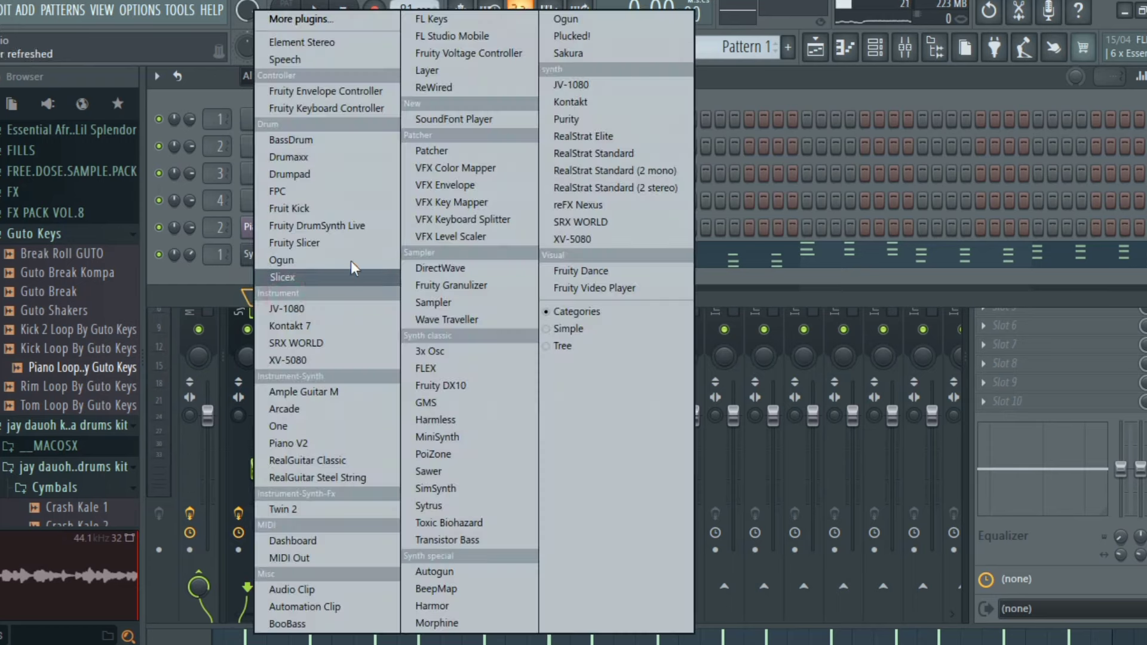
left_click(596, 209)
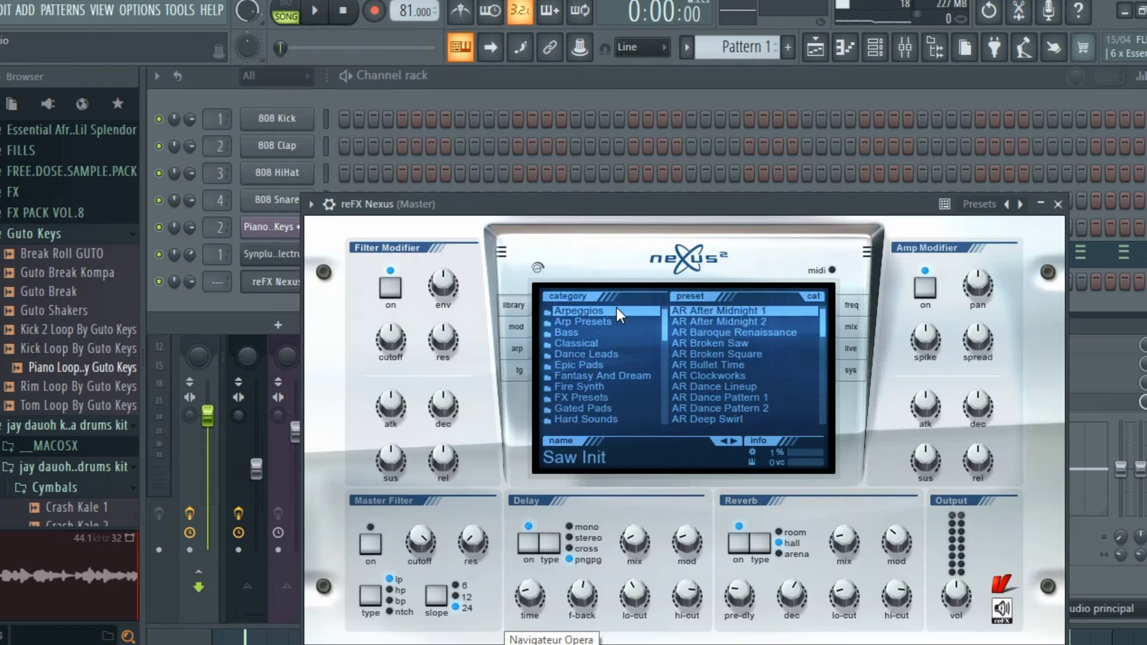
left_click(700, 376)
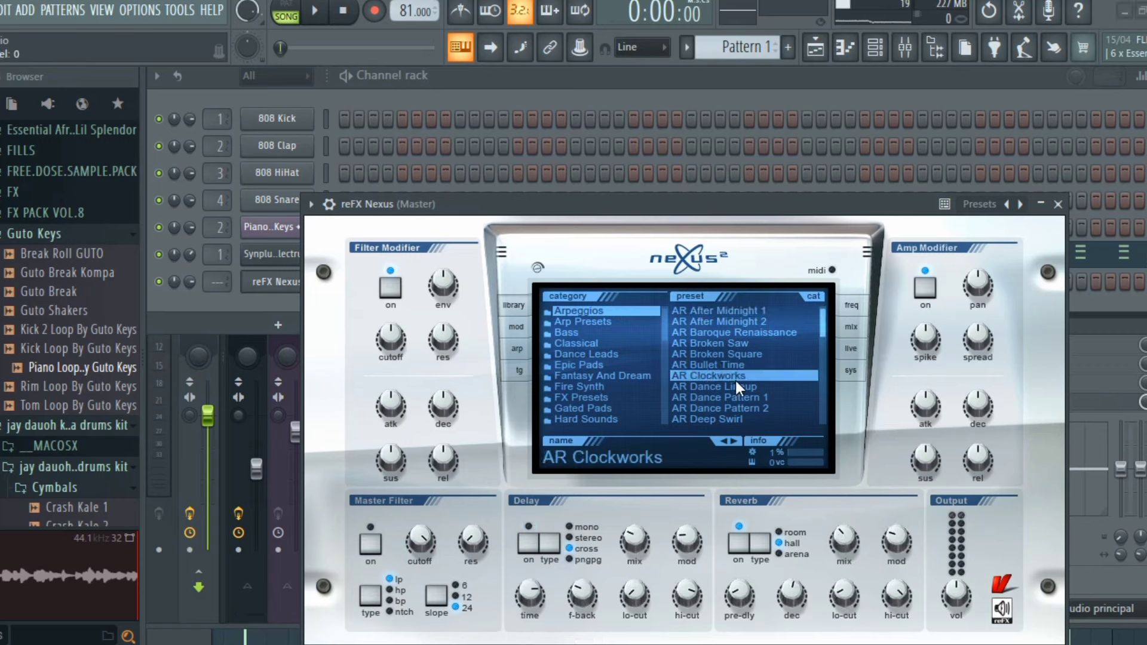
Lower the delay feedback of the AR Clockworks preset in Nexus.
left_click(532, 542)
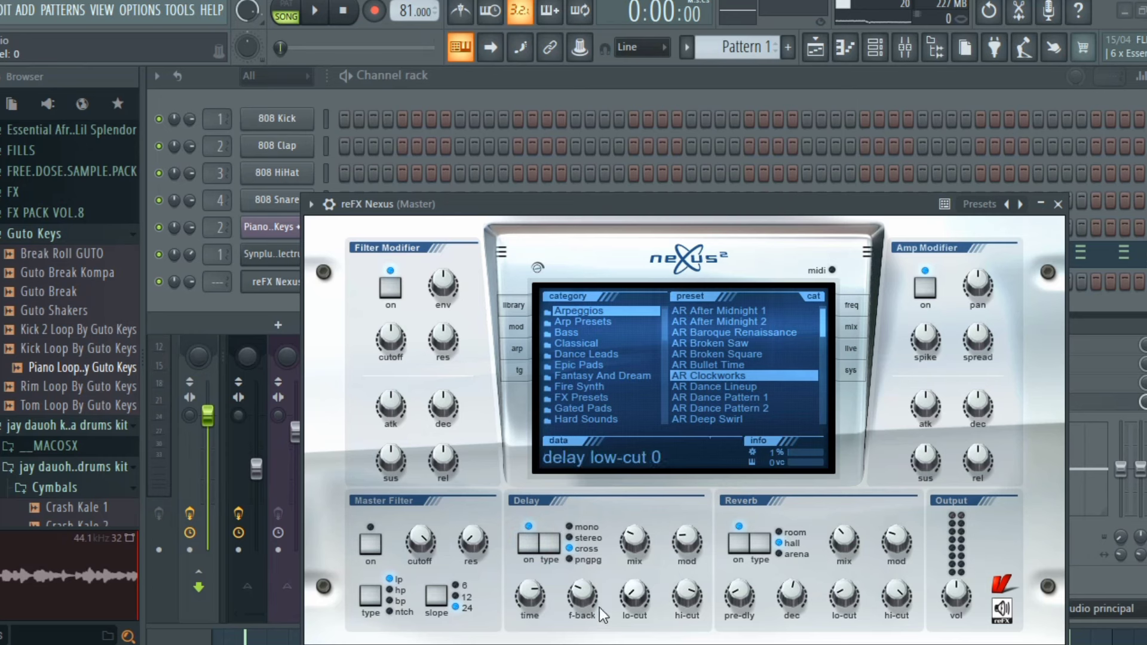
mouse_move(590, 597)
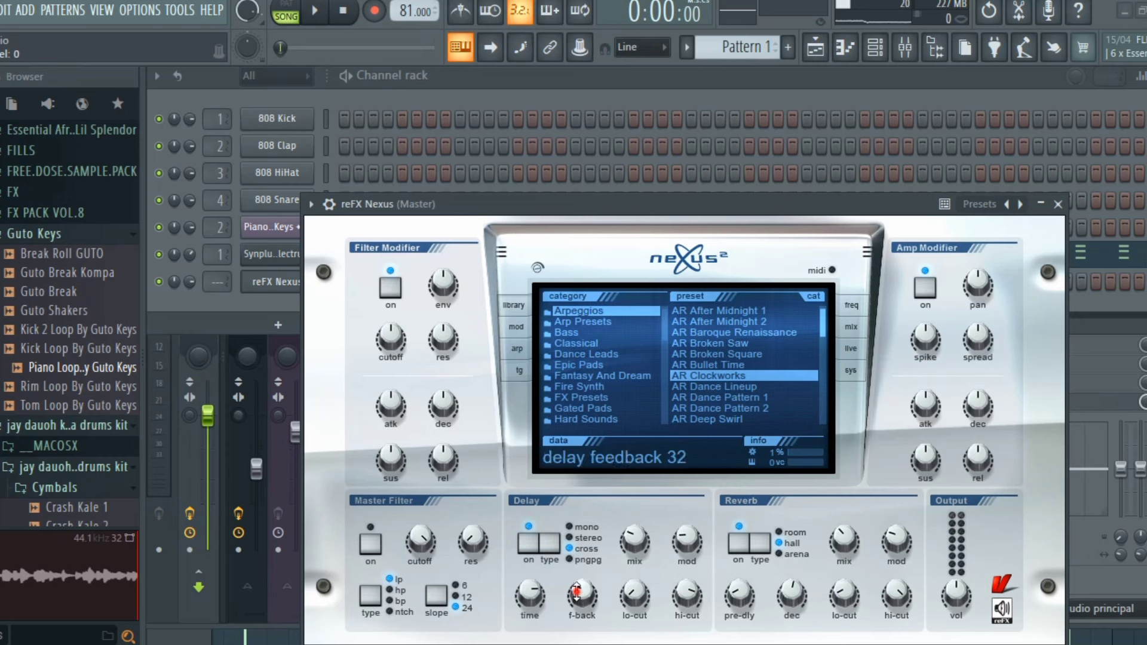
left_click_drag(589, 597, 589, 642)
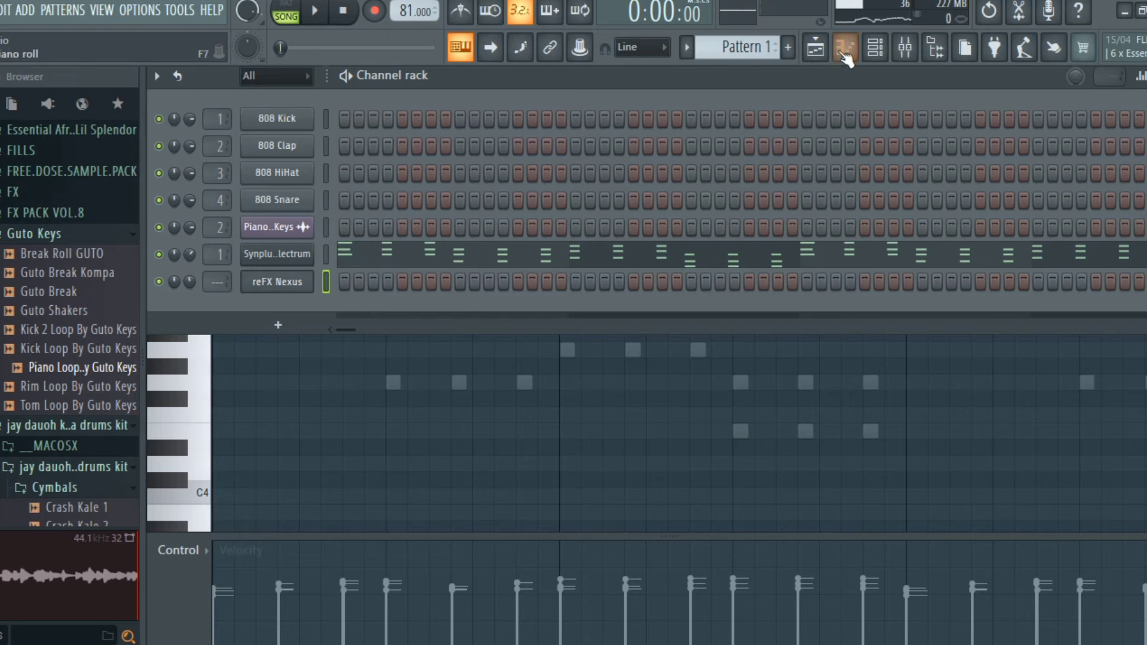
Record the chord progression on the reFX Nexus channel as notes and automation in Pattern 1.
left_click(375, 12)
left_click(567, 420)
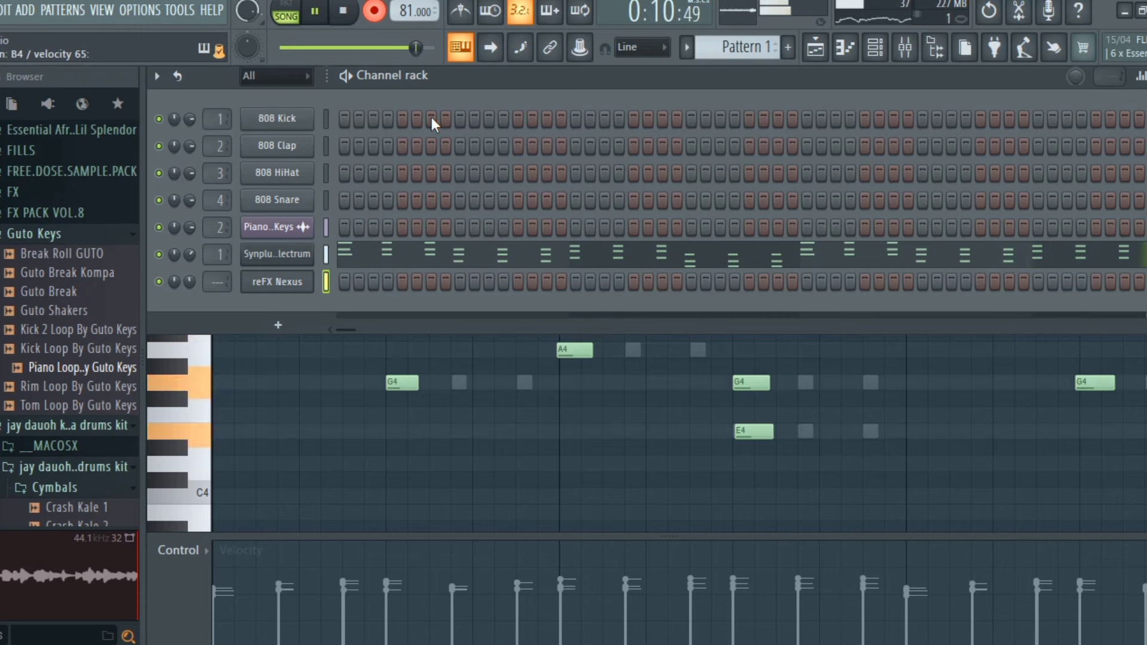
key("space")
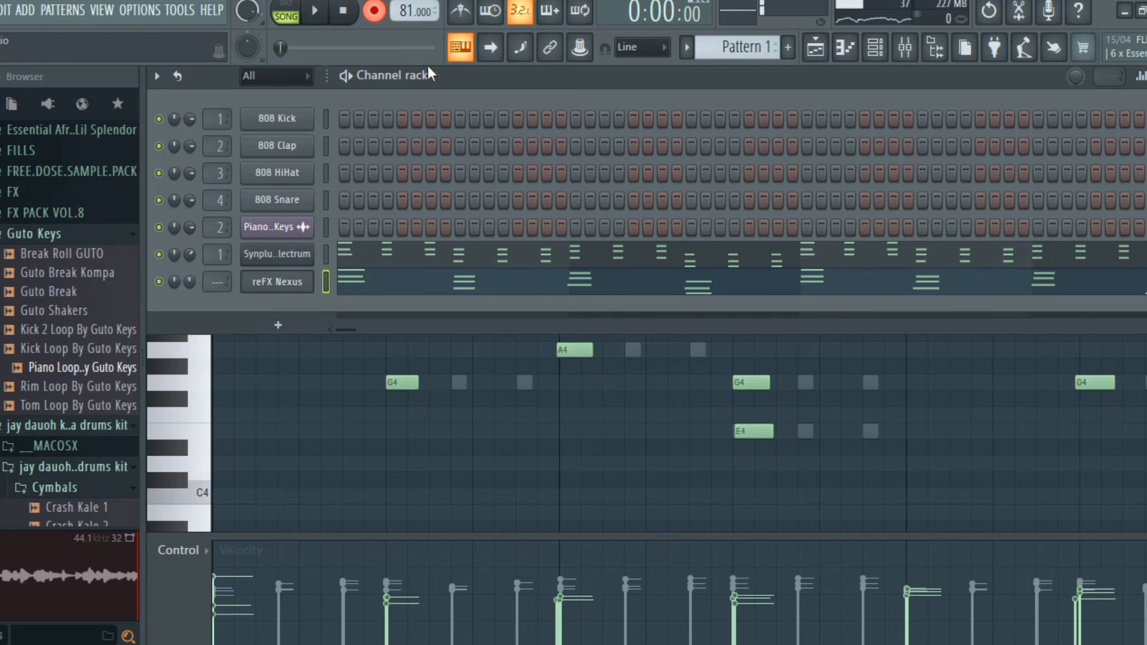
Quantize the recorded reFX Nexus chords and keep only the notes of the first two bars.
left_click(412, 288)
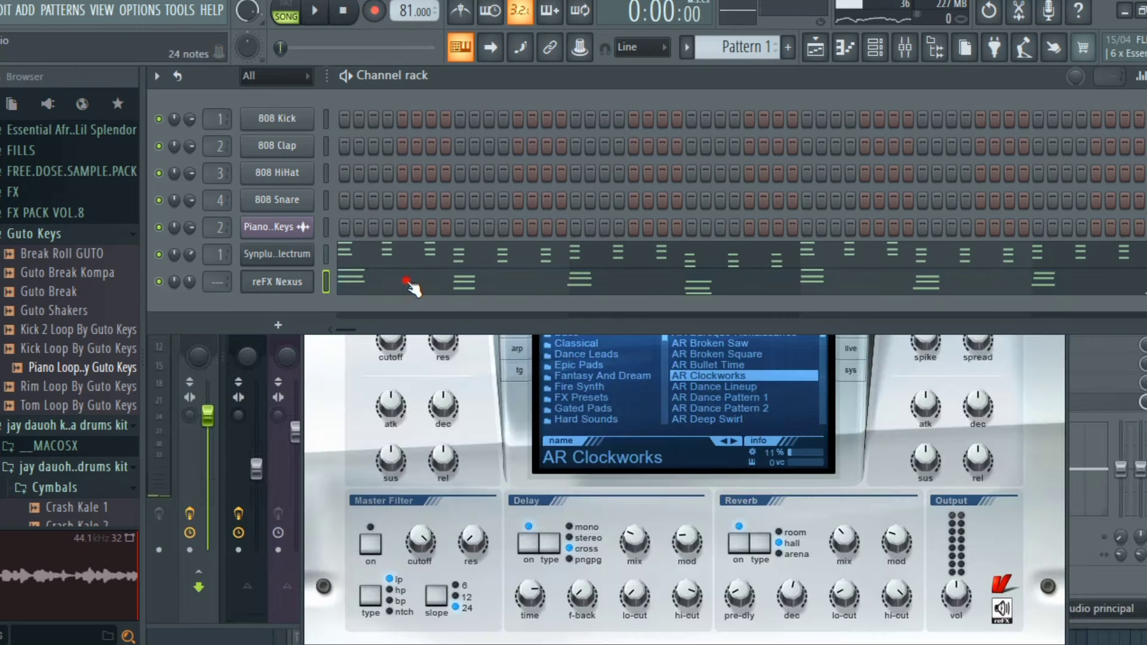
left_click(753, 383)
key("space")
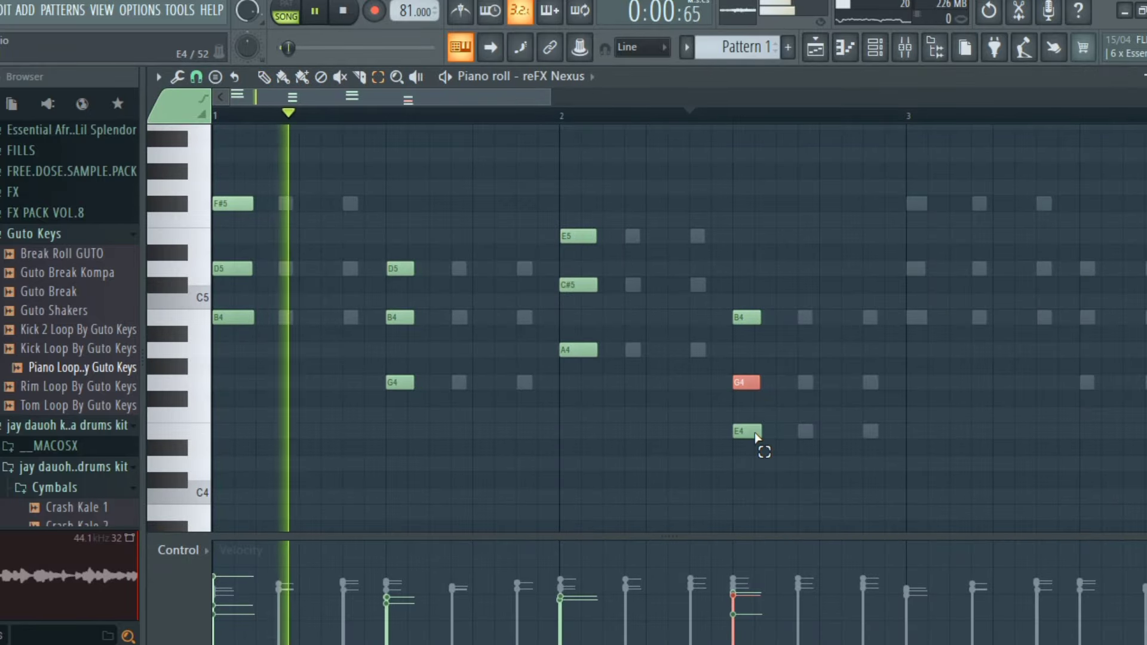
left_click(844, 368)
key("space")
Duplicate the two-bar reFX Nexus chord progression into the following two bars and play it back.
key("ctrl+a")
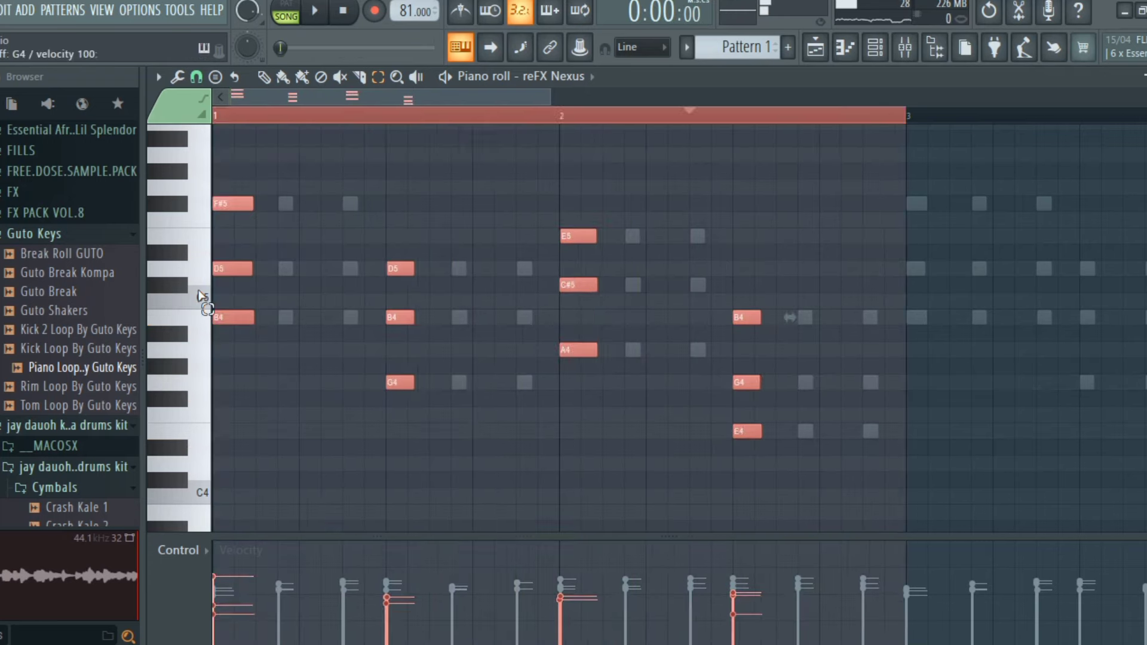
key("ctrl+b")
key("ctrl+d")
key("space")
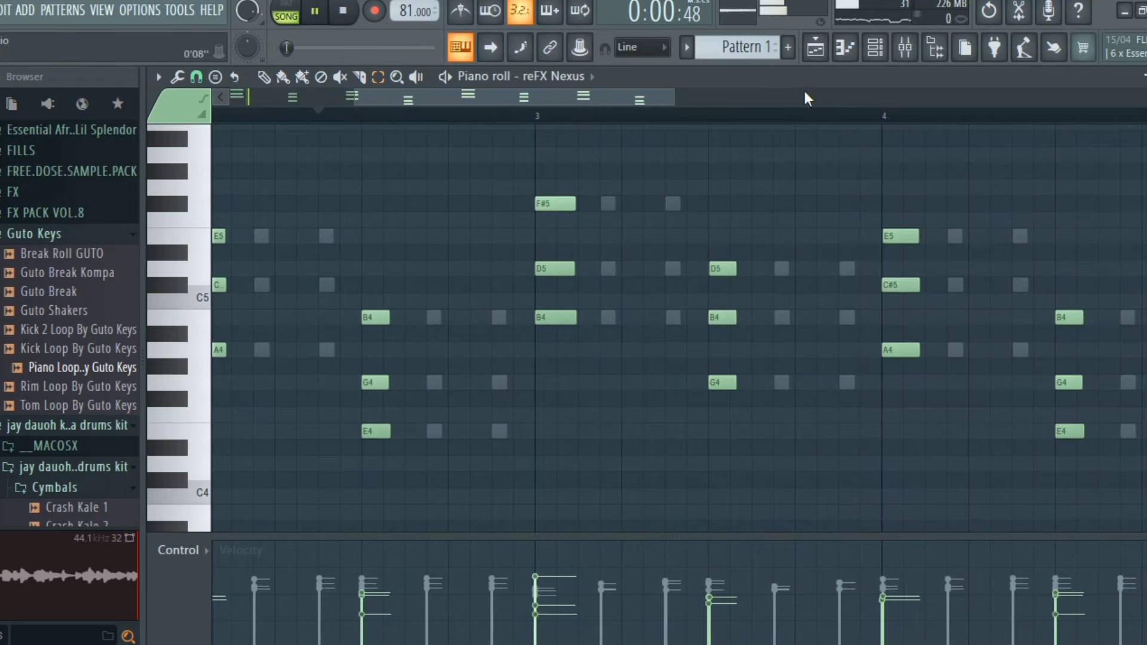
Route the reFX Nexus channel to mixer Insert 3.
left_click(877, 49)
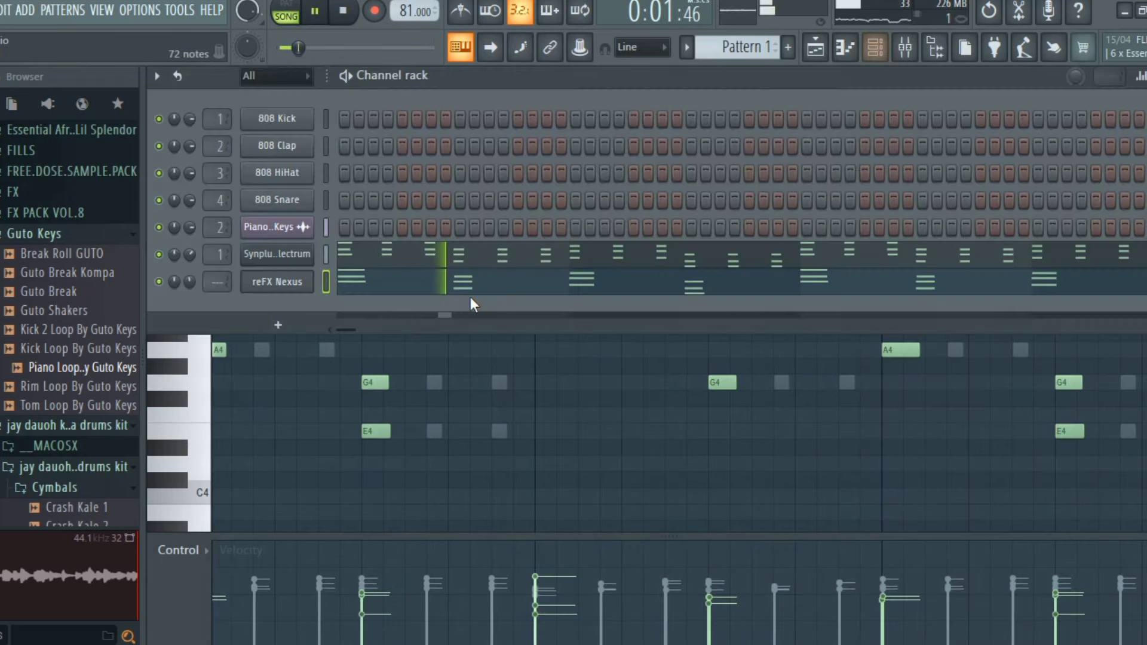
left_click(905, 47)
left_click(332, 314)
right_click(330, 313)
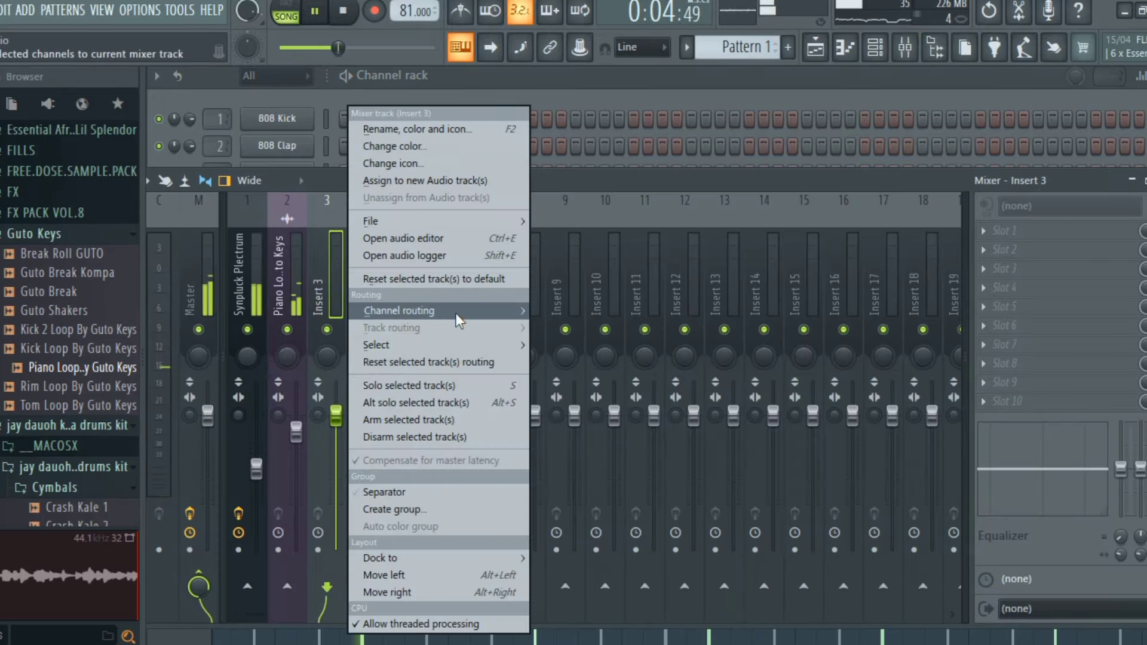
mouse_move(389, 310)
left_click(597, 310)
left_click(336, 306)
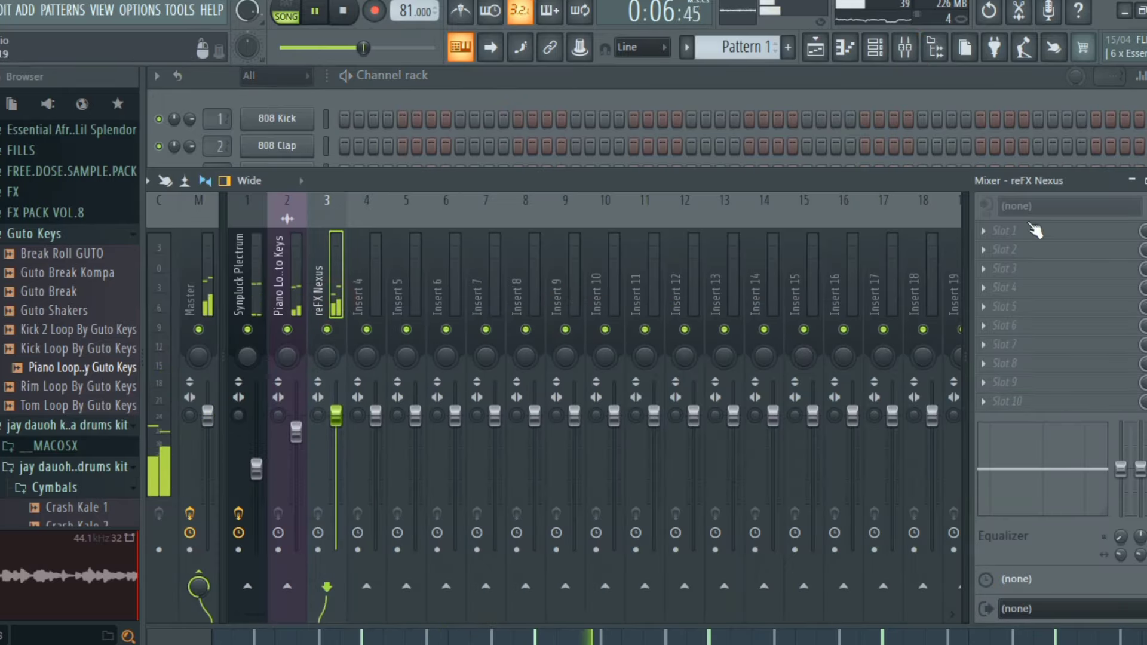
Add Fruity Parametric EQ 2 to the reFX Nexus track, set band 1 to Steep 8 and pull it fully down at about 210 Hz.
left_click(1003, 233)
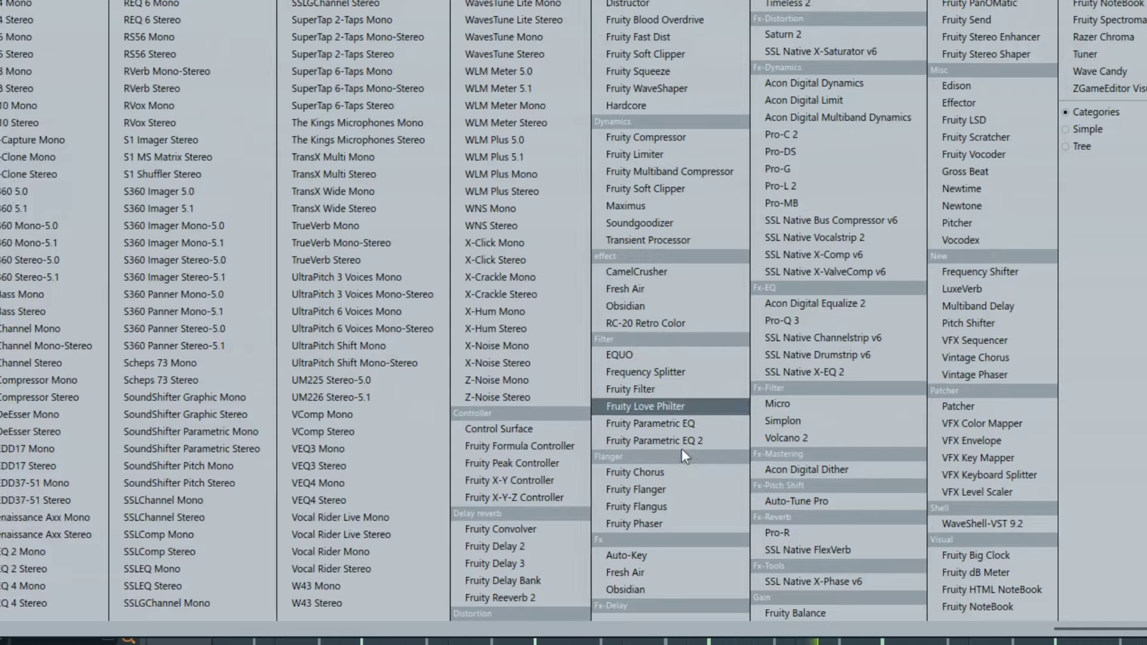
left_click(675, 440)
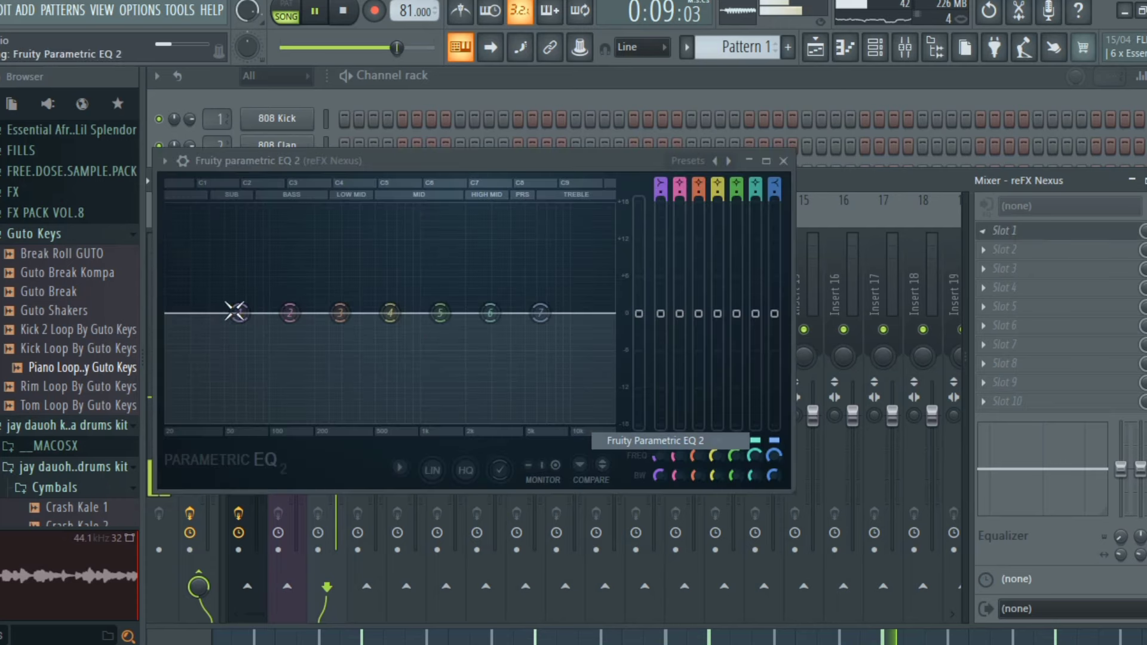
right_click(240, 317)
mouse_move(271, 380)
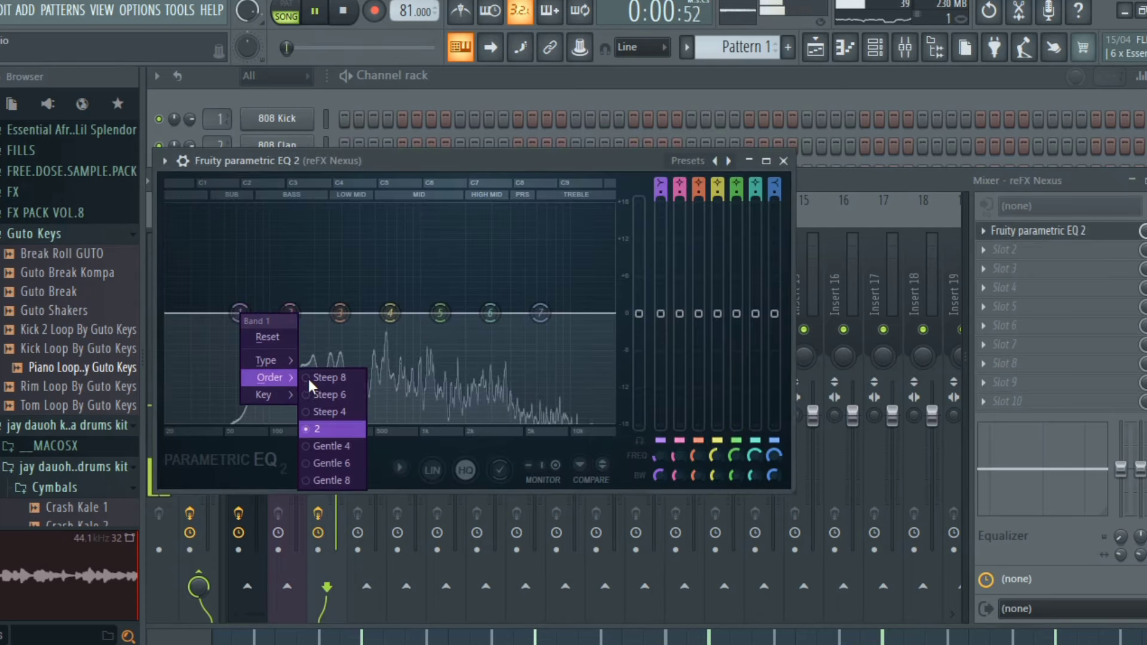
left_click(329, 377)
left_click_drag(248, 328, 317, 420)
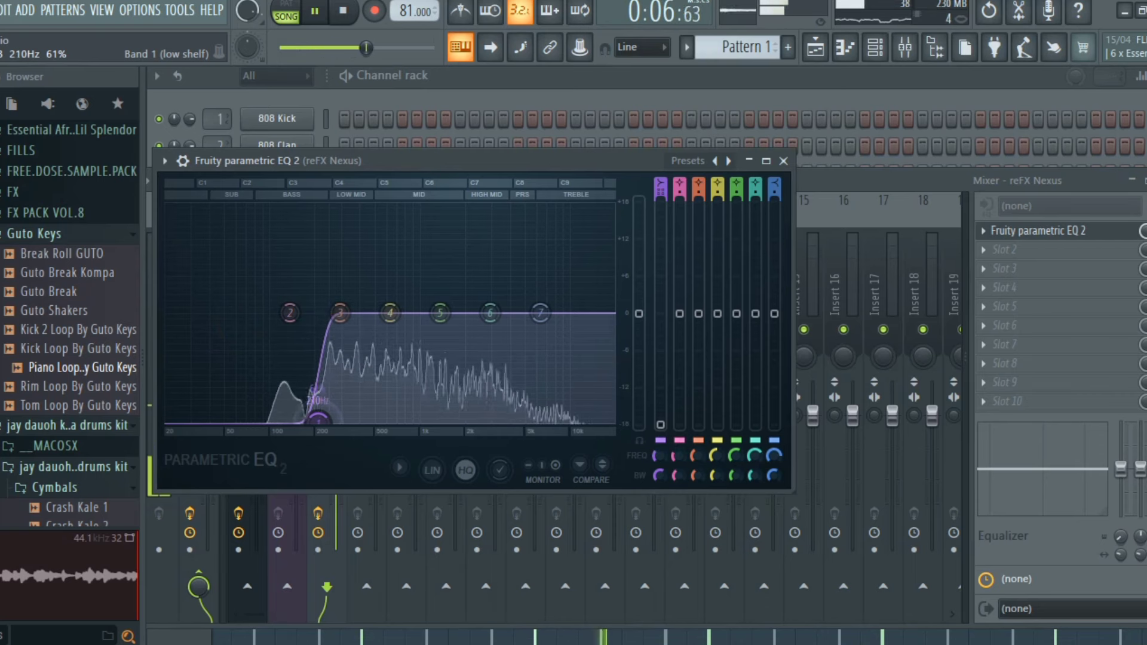
Add Fruity Reeverb 2 after the EQ on the reFX Nexus track, slightly lowering its dry level and raising its wet level.
left_click(1034, 234)
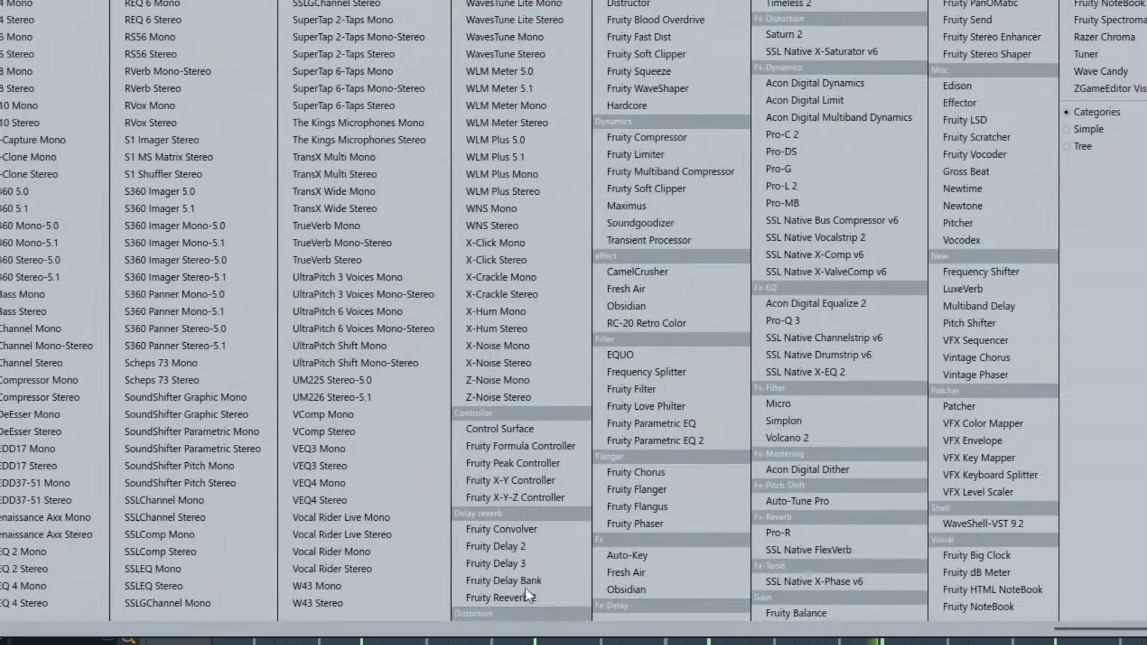
left_click(530, 598)
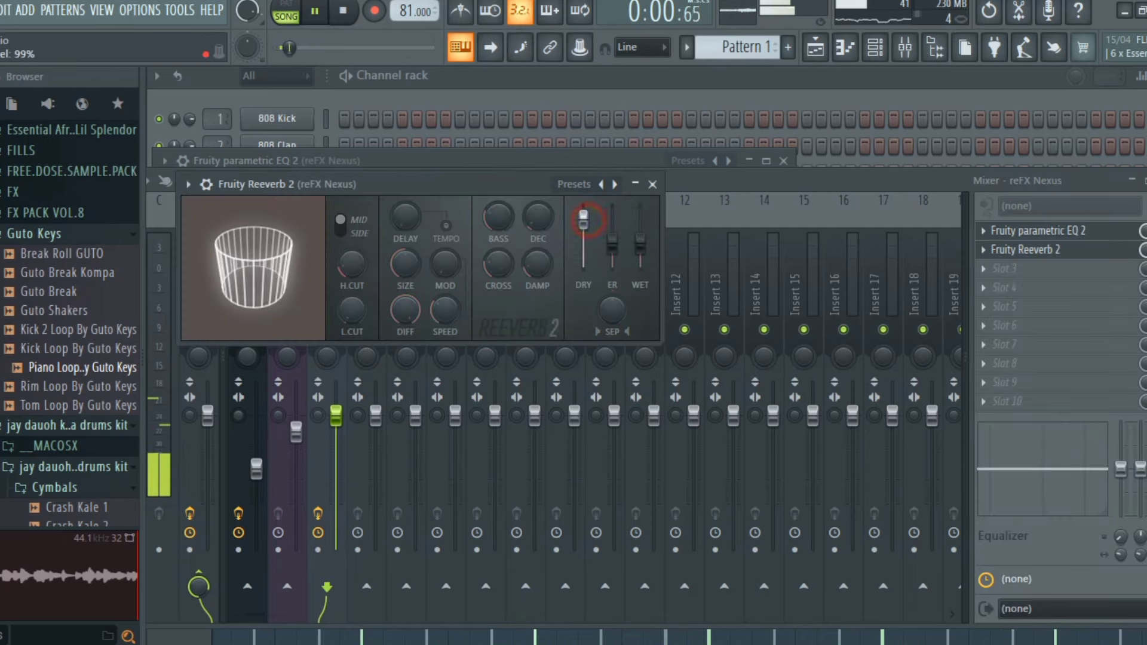
left_click_drag(640, 245, 640, 241)
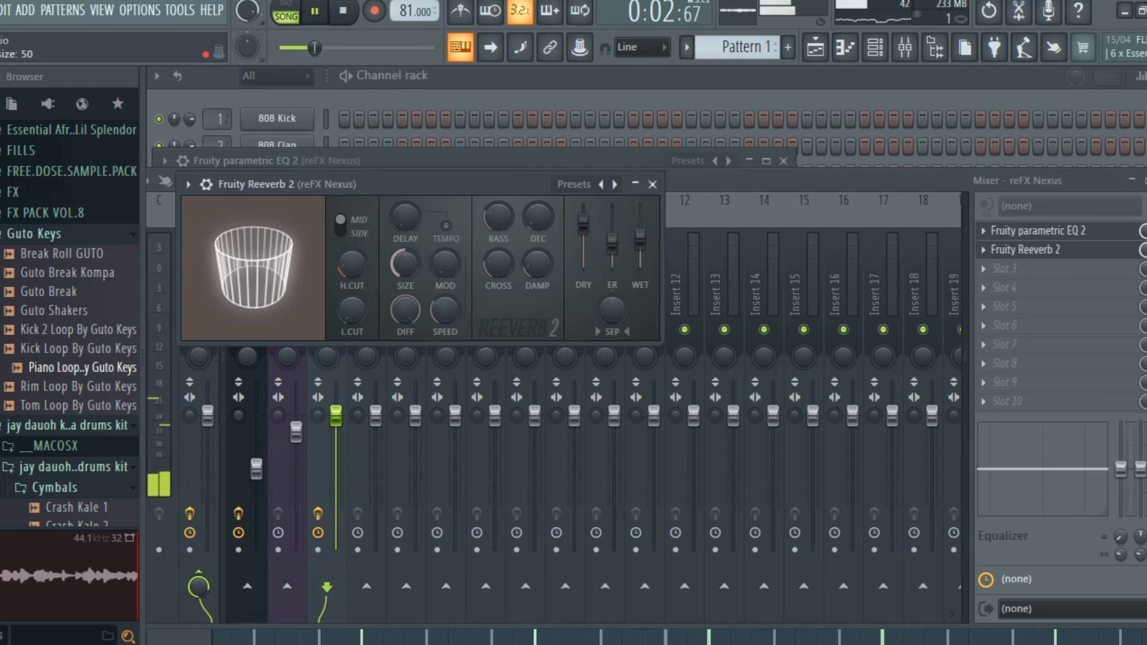
left_click(652, 184)
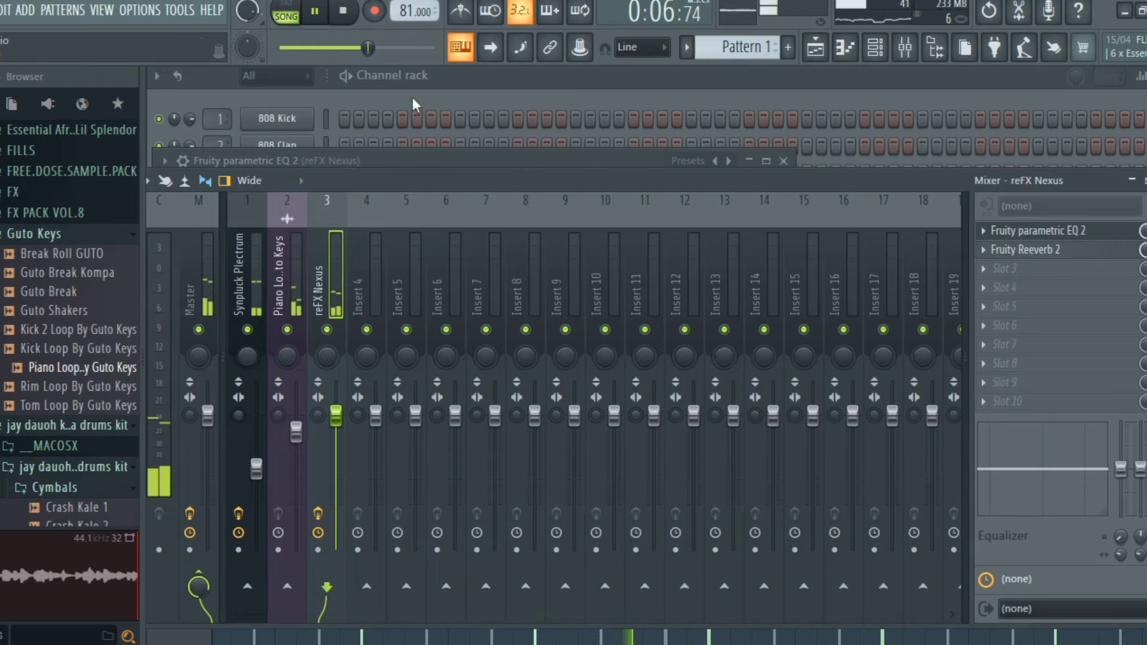
key("space")
Place Rim Loop By Guto Keys from the Guto Keys folder on playlist Track 3 at bar 1.
key("F5")
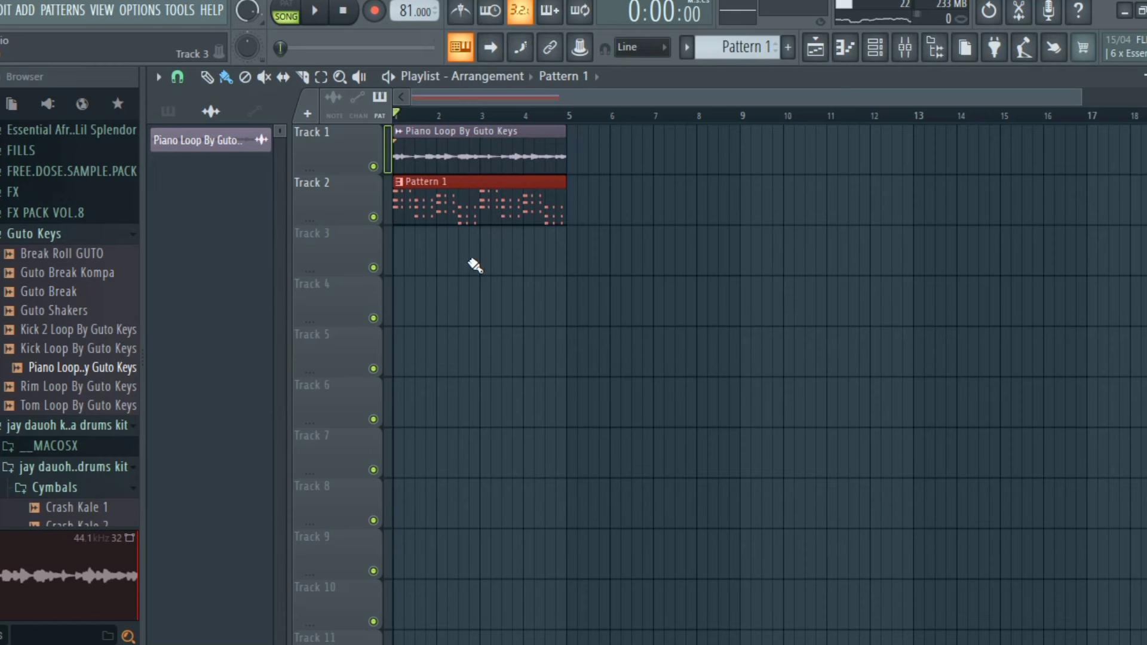
left_click(59, 235)
left_click(59, 235)
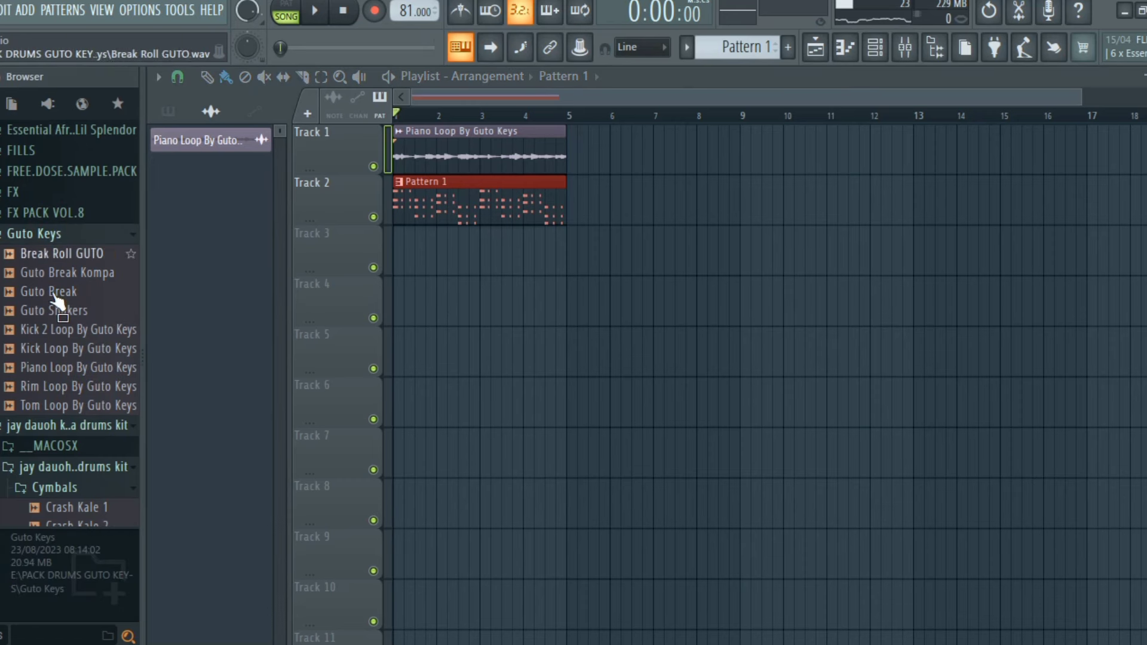
left_click(61, 387)
left_click_drag(63, 391, 409, 260)
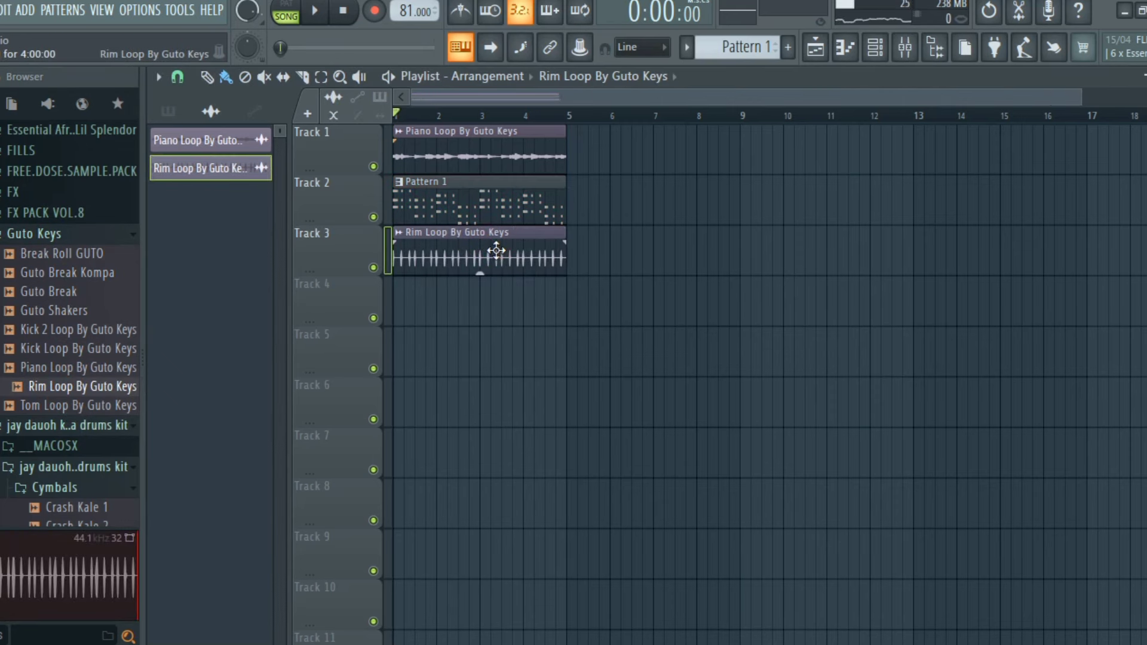
Lower the Rim Loop channel volume to 52% while listening to the arrangement.
double_click(492, 168)
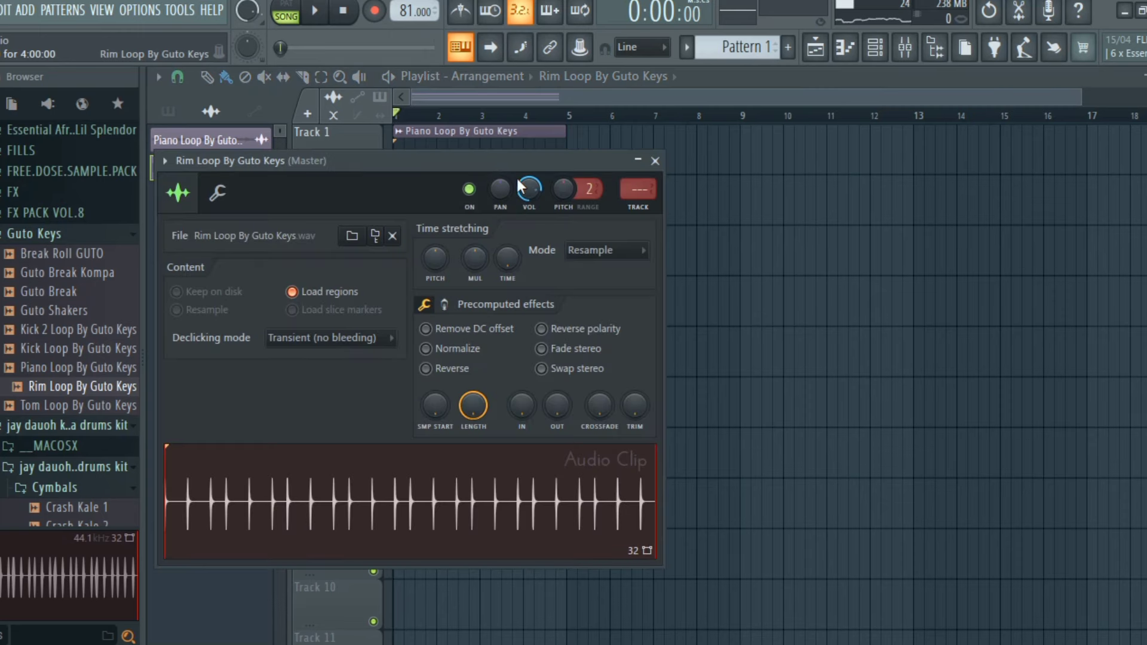
scroll(528, 195, "down", 2)
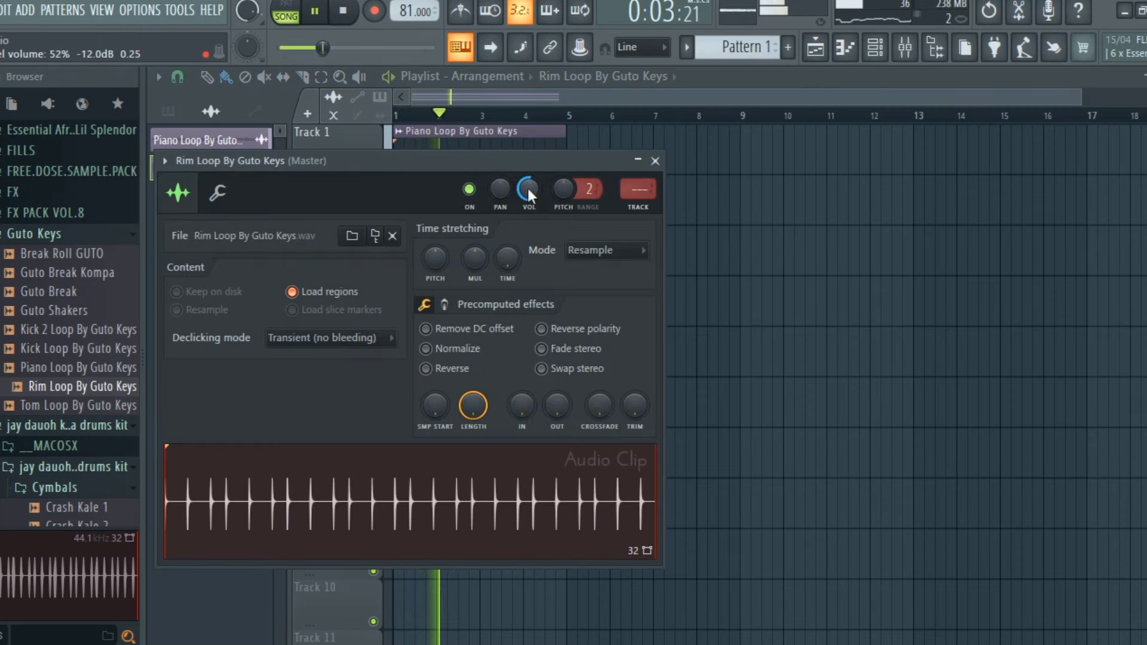
left_click(655, 161)
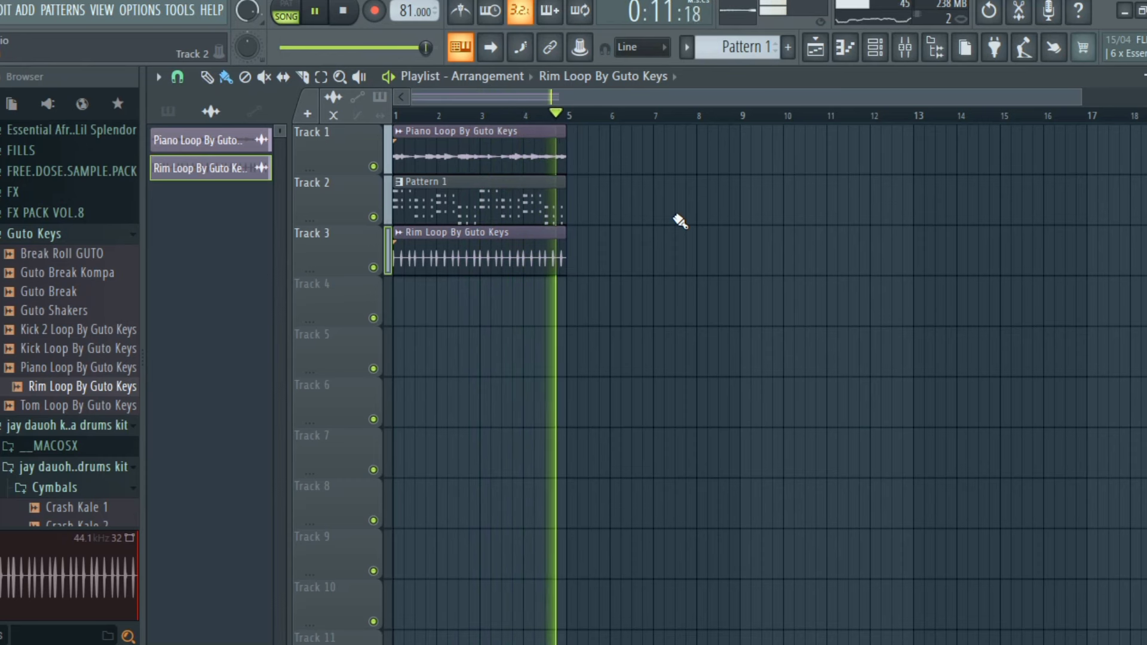
key("space")
Place Tom Loop By Guto Keys on playlist Track 4 at bar 1.
left_click_drag(88, 406, 404, 311)
left_click(61, 408)
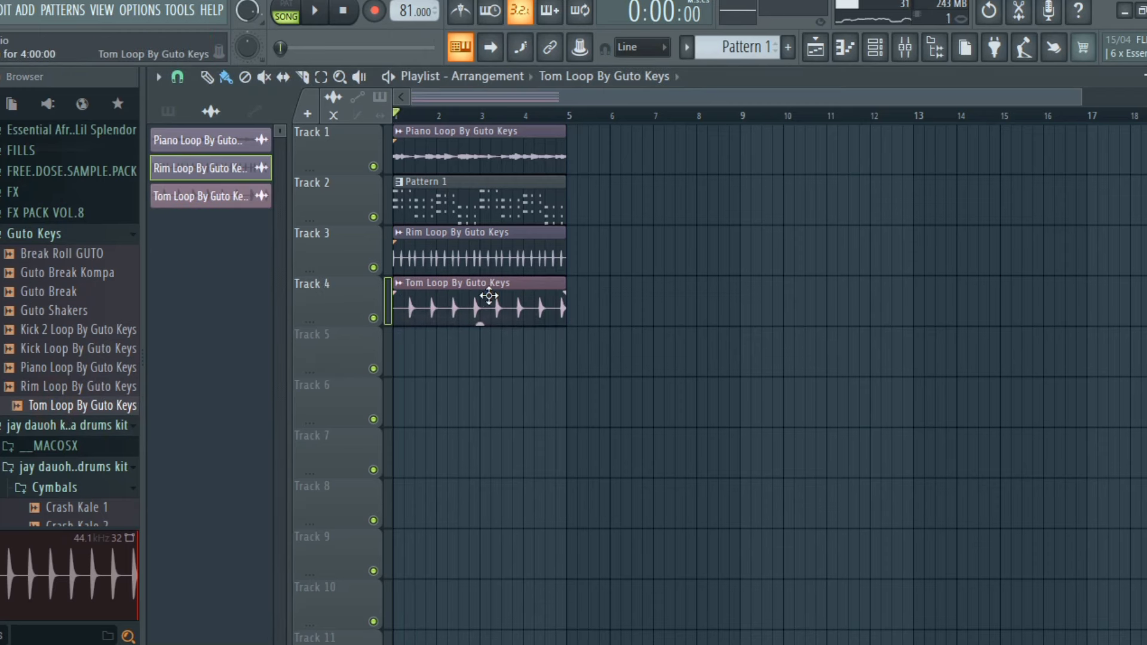
left_click(477, 297)
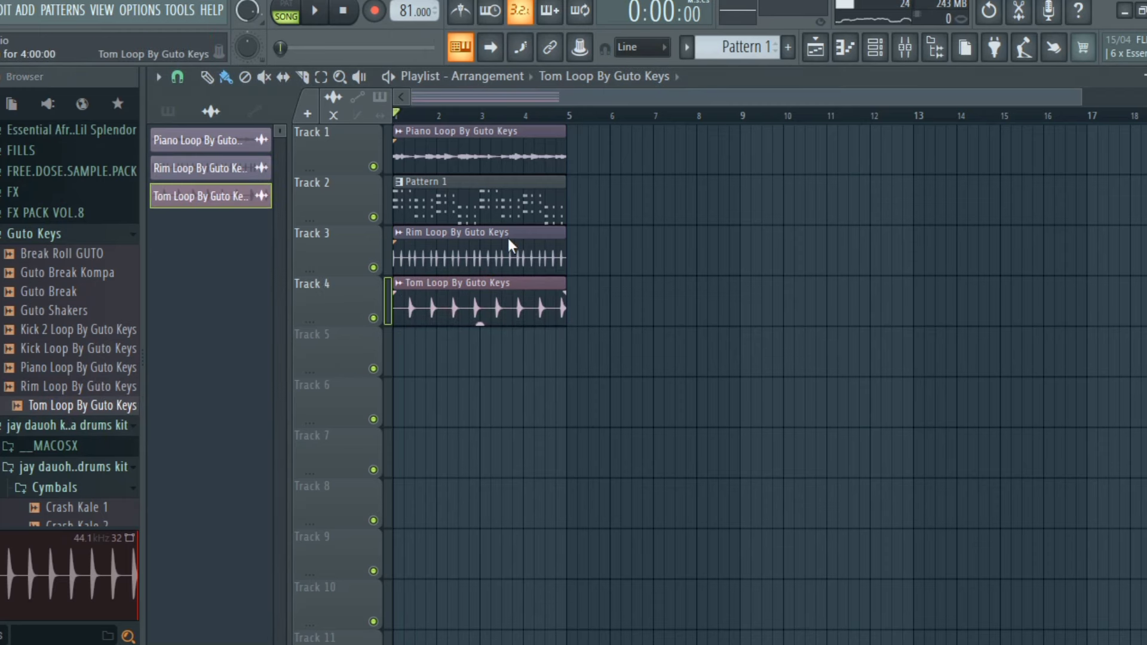
Lower the Tom Loop channel volume to 45% while listening to the arrangement.
double_click(511, 301)
key("space")
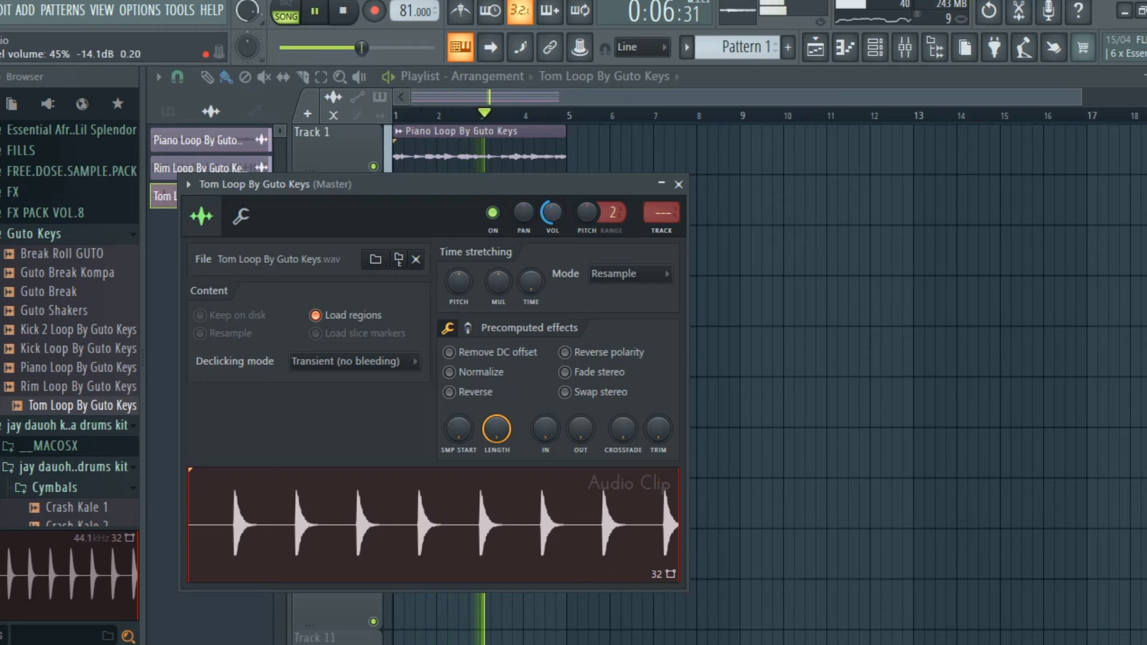
left_click(679, 185)
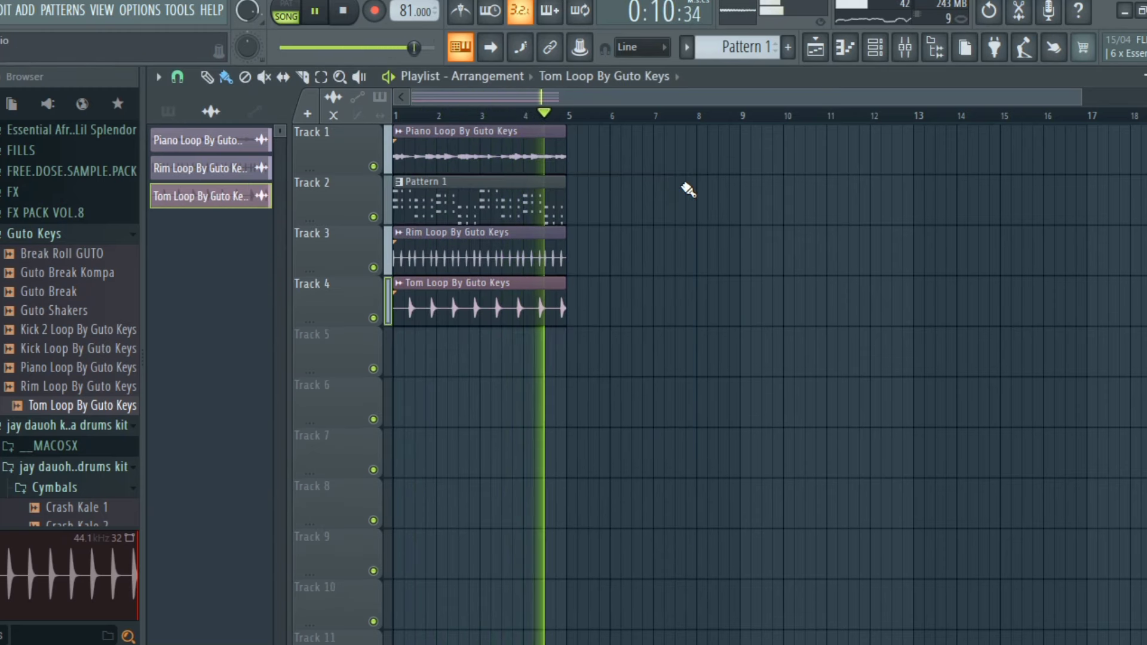
key("space")
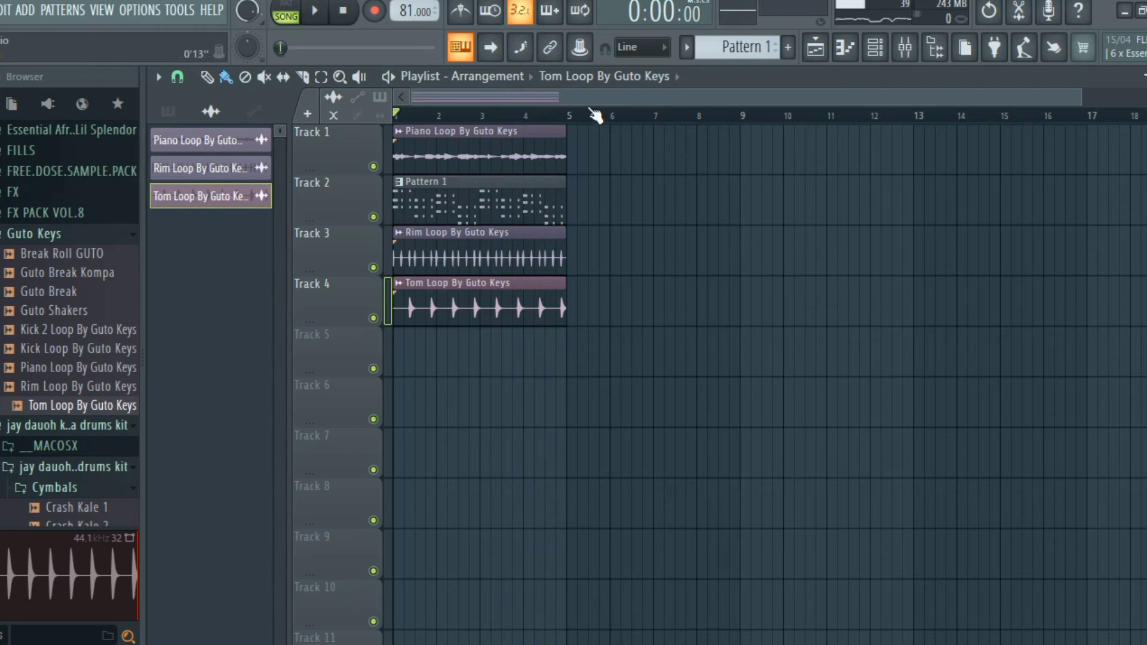
Place Kick 2 Loop By Guto Keys on playlist Track 5 at bar 1 and lower its channel volume to 40%.
left_click_drag(75, 330, 405, 345)
double_click(443, 344)
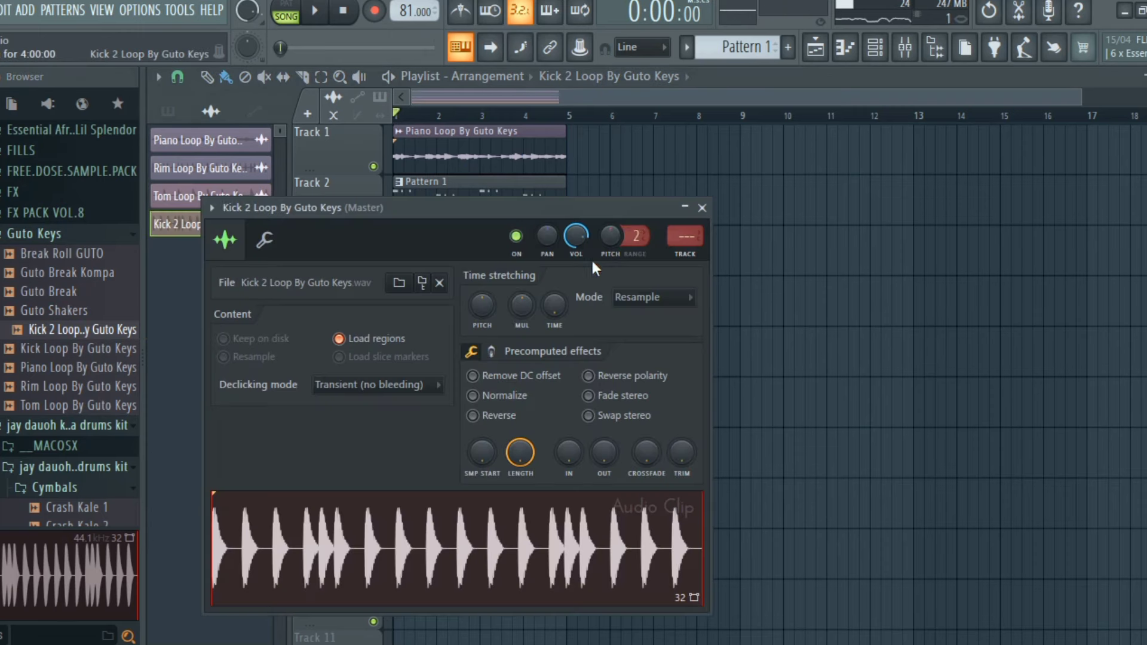
left_click_drag(574, 236, 572, 236)
key("space")
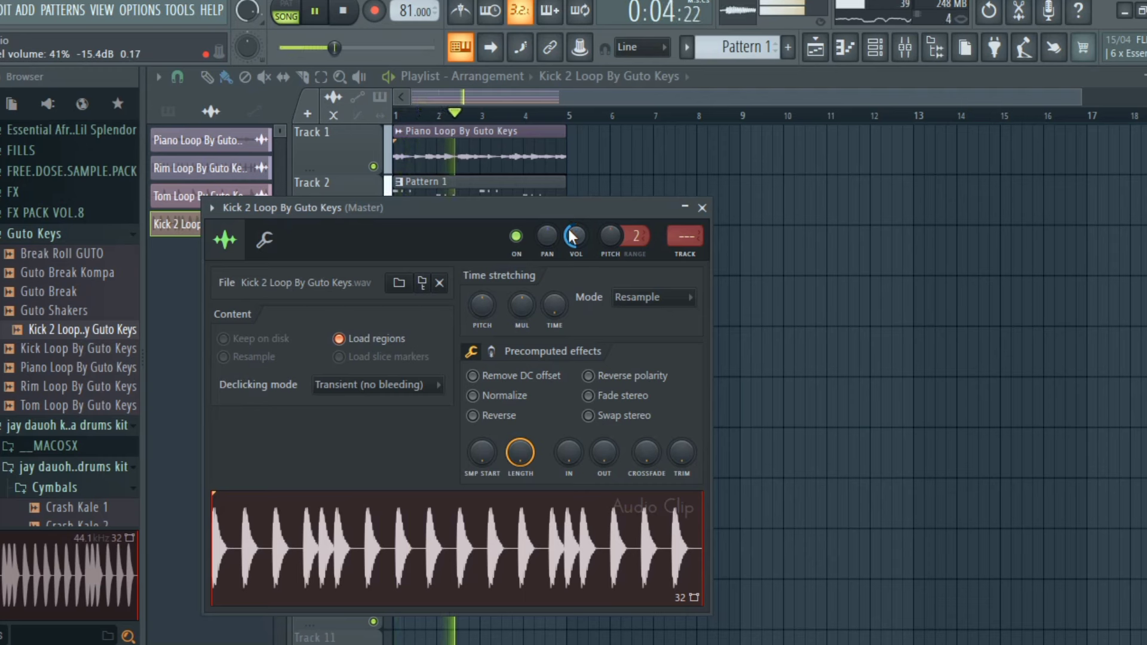
scroll(572, 236, "down", 1)
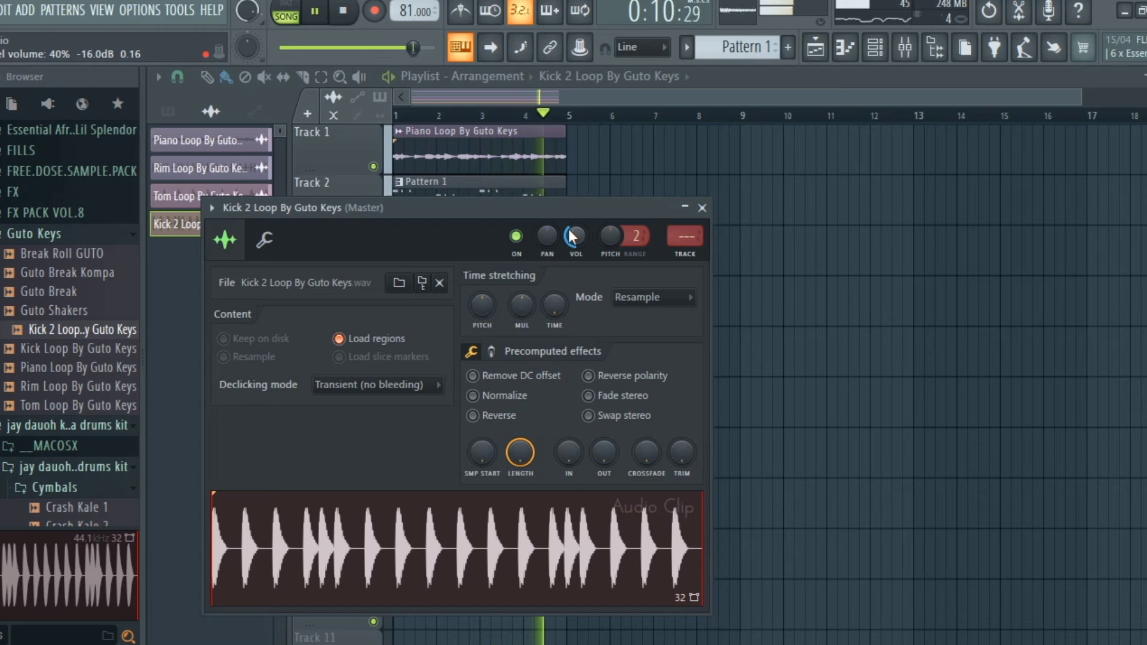
key("space")
Add a Kontakt channel, load the Keytar Delayed instrument from the 6. Guitars folder and set the channel volume to 47%.
key("F6")
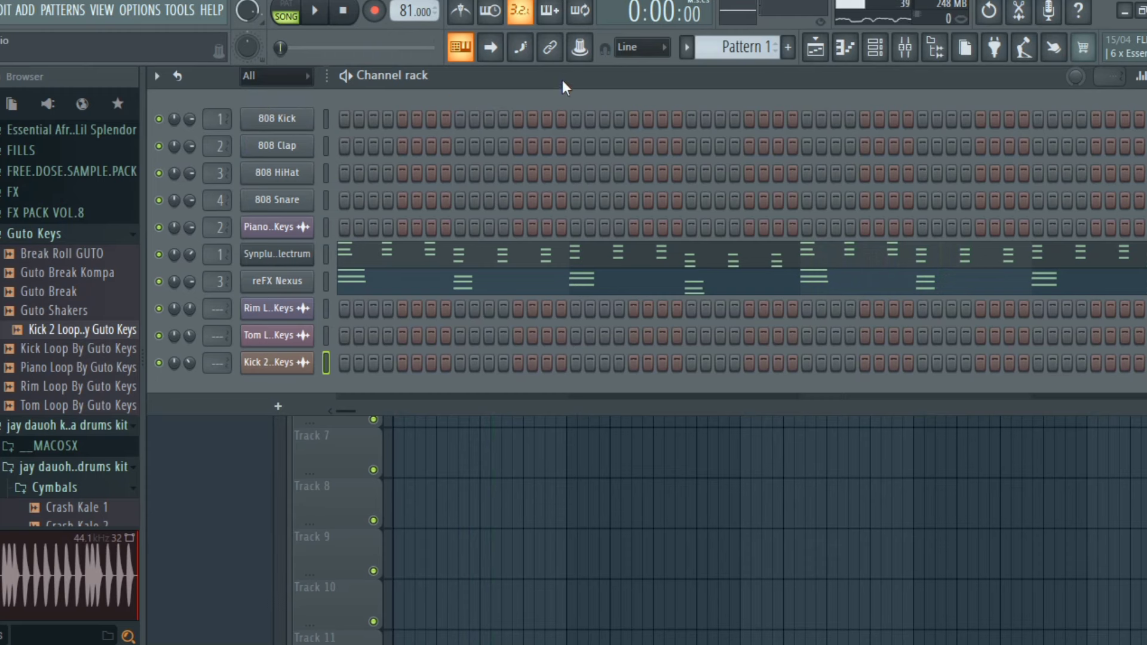
left_click(287, 399)
left_click(579, 106)
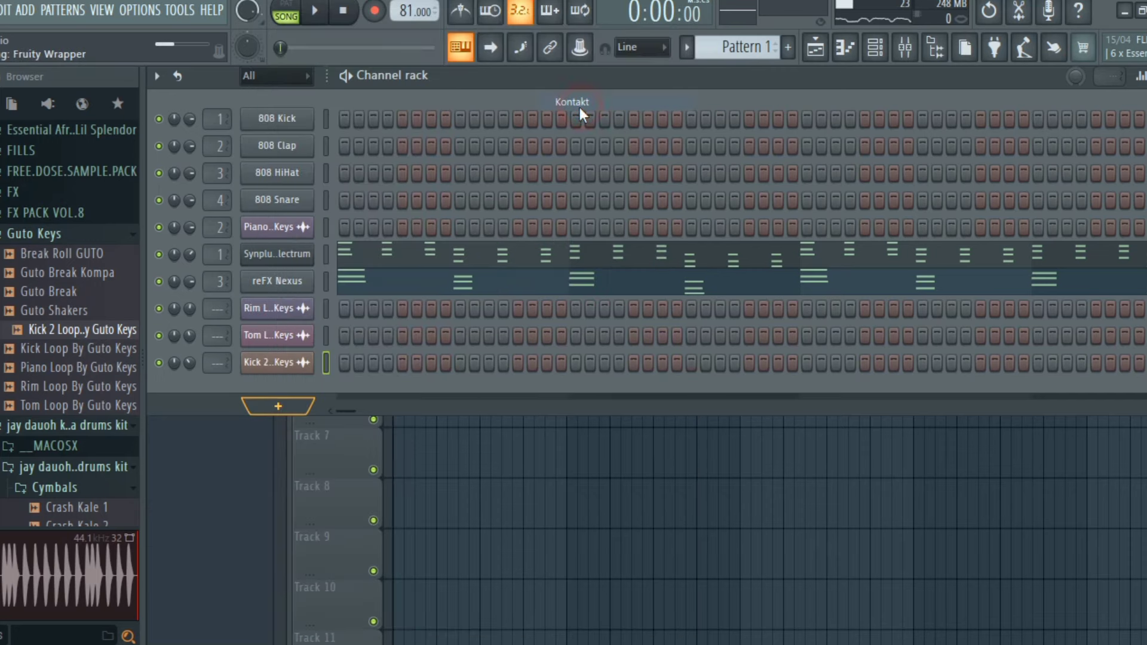
left_click_drag(296, 481, 676, 389)
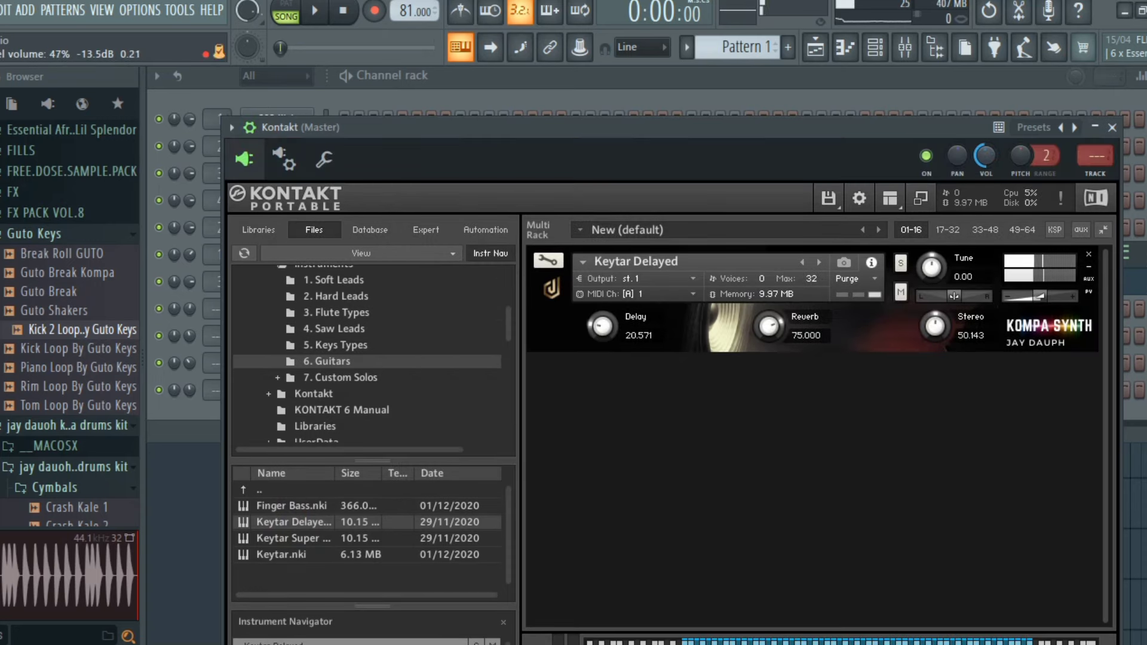
left_click(1114, 129)
Rehearse and record a keytar melody on the Kontakt channel into Pattern 1 while the arrangement plays.
key("space")
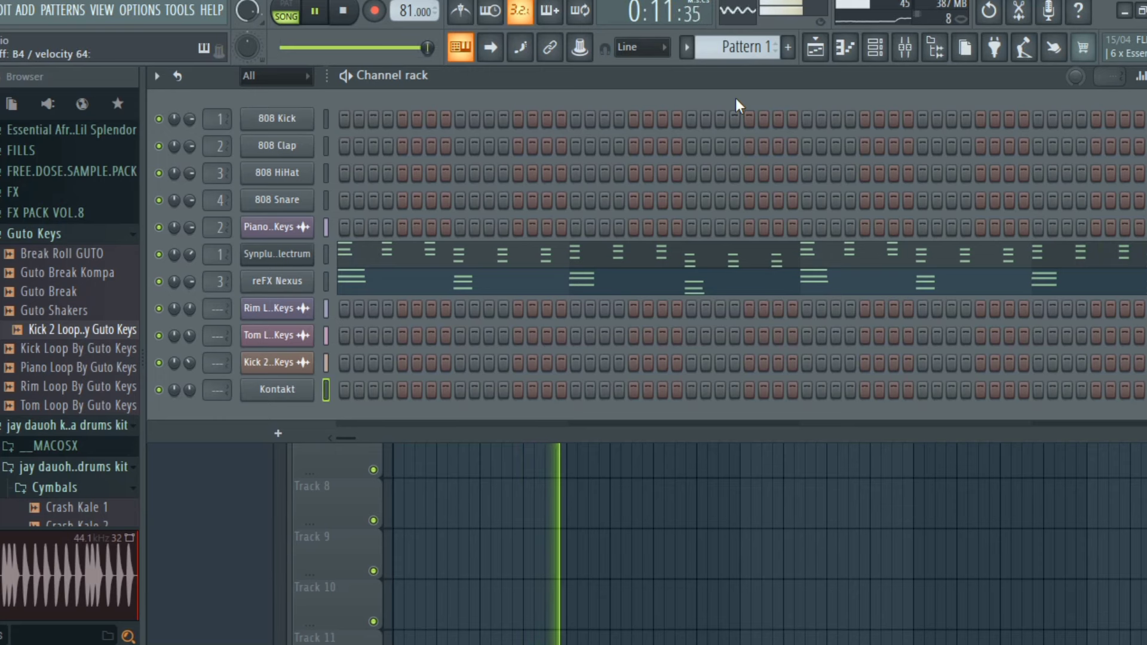
key("space")
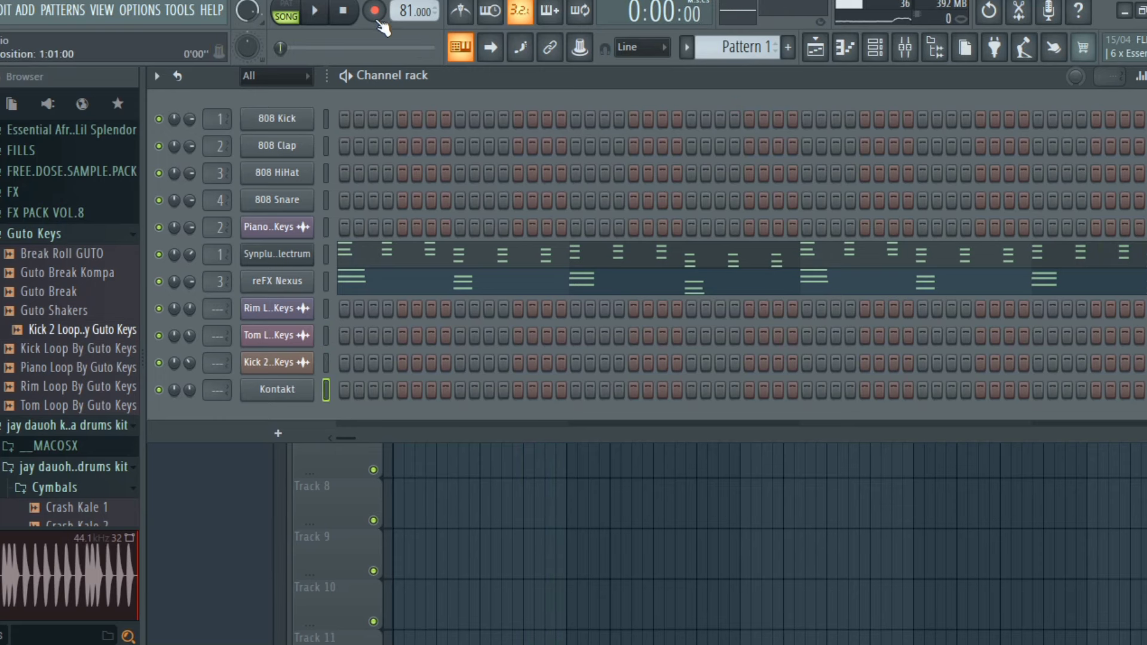
key("r")
left_click(556, 413)
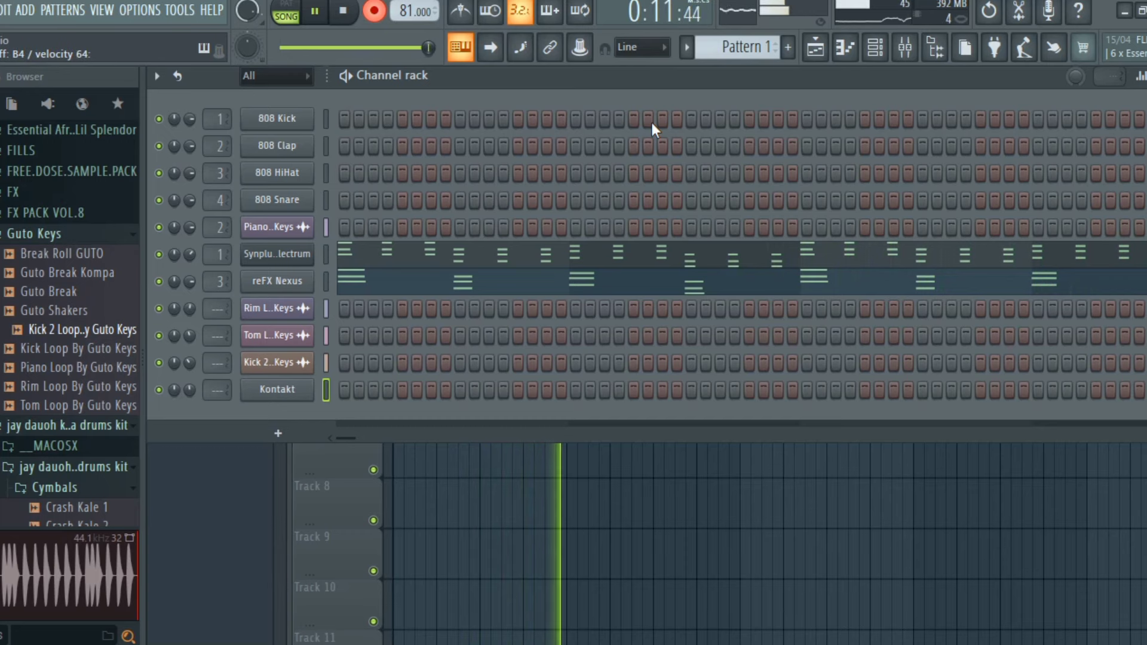
key("space")
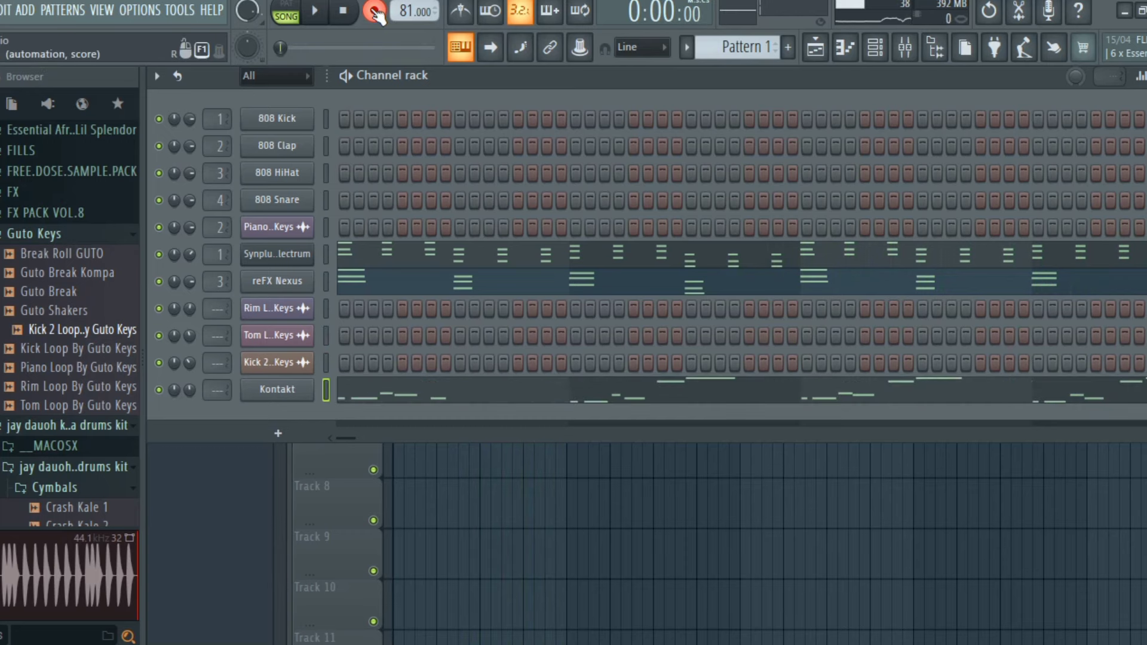
Trim the recorded Kontakt part in the piano roll to a grid-aligned phrase in bars 3 and 4 and play it back.
left_click(542, 402)
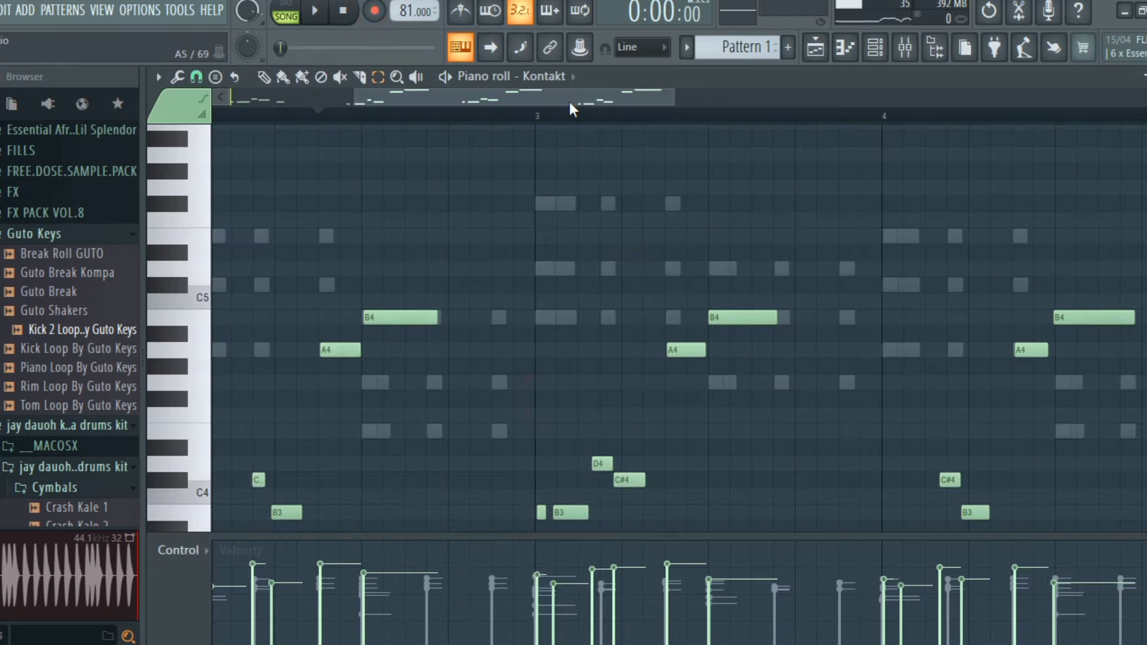
left_click_drag(569, 105, 722, 149)
left_click(977, 269)
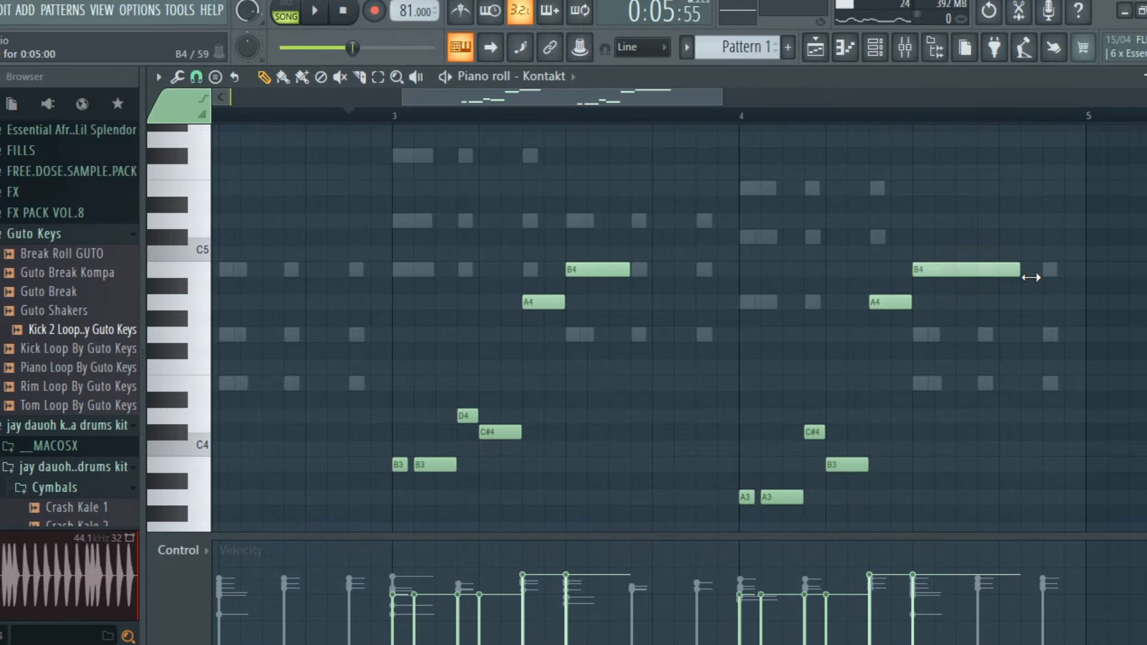
key("space")
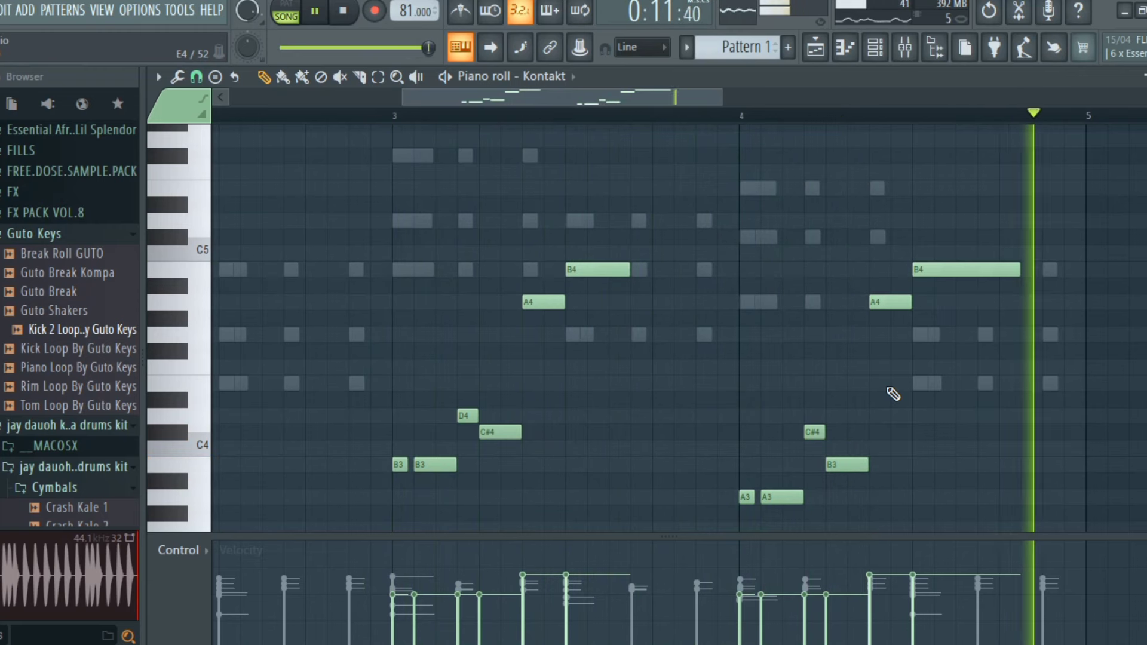
Copy the two-bar Kontakt phrase from bars 3 and 4 to bars 1 and 2 and listen to the result.
left_click_drag(668, 106, 627, 103)
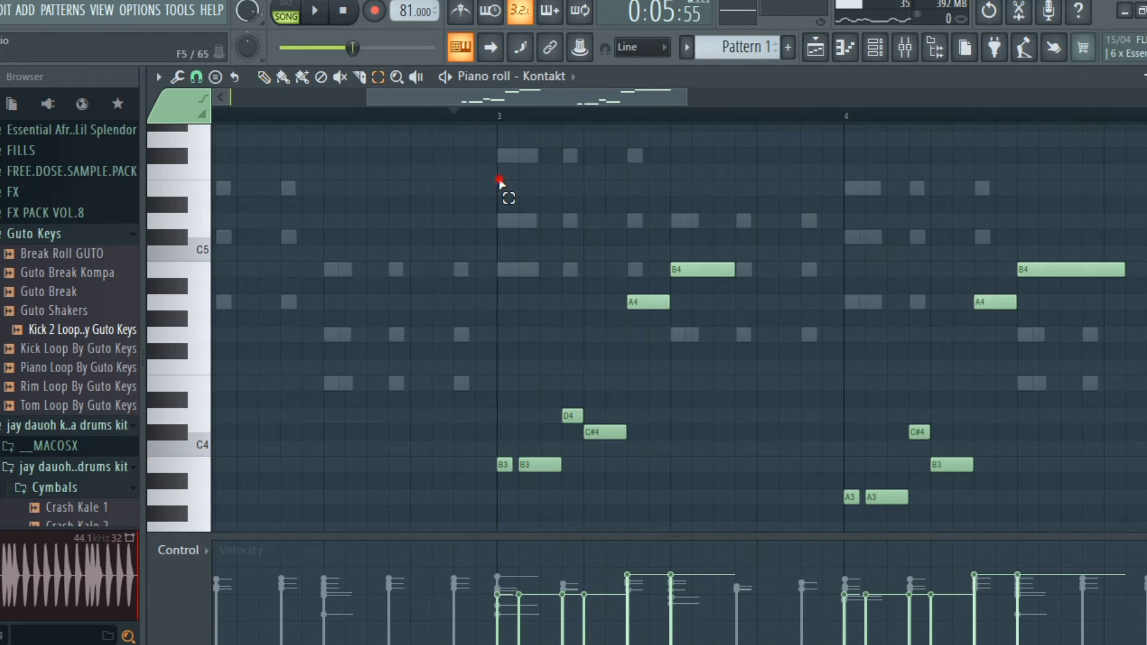
key("ctrl+a")
scroll(466, 156, "down", 2)
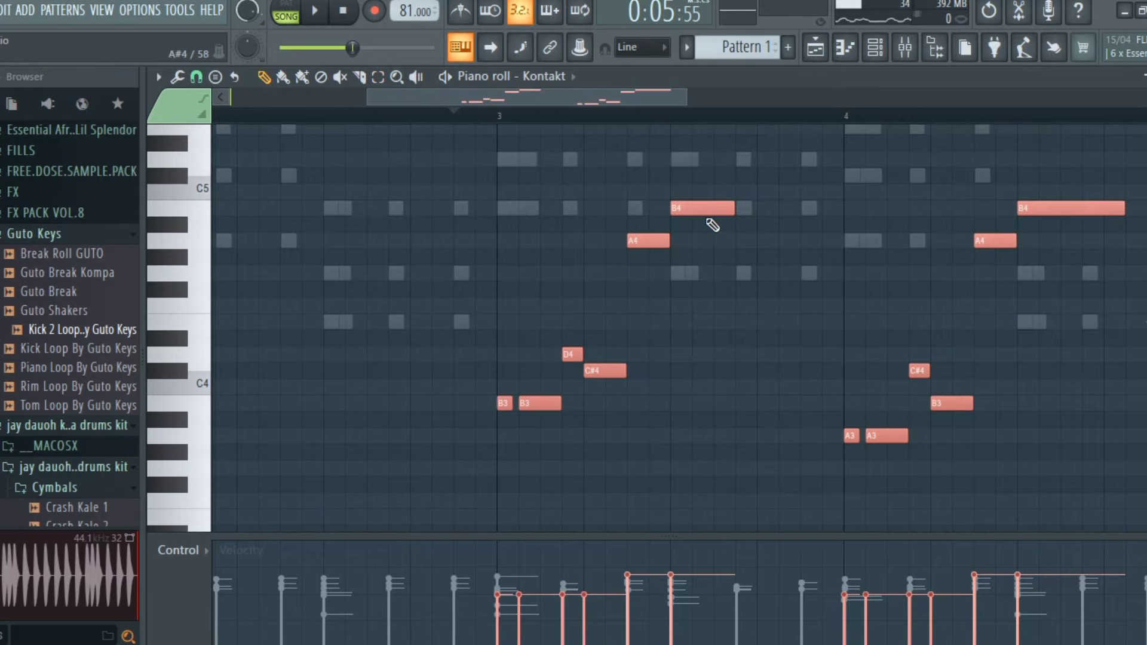
left_click_drag(702, 207, 117, 238, "shift")
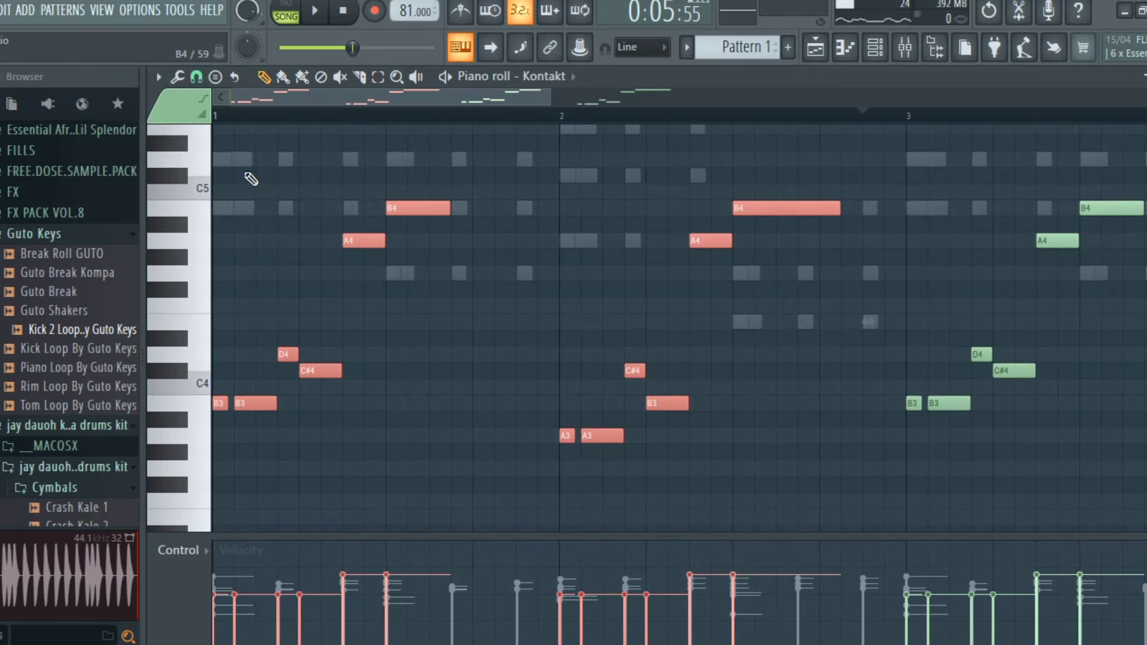
key("space")
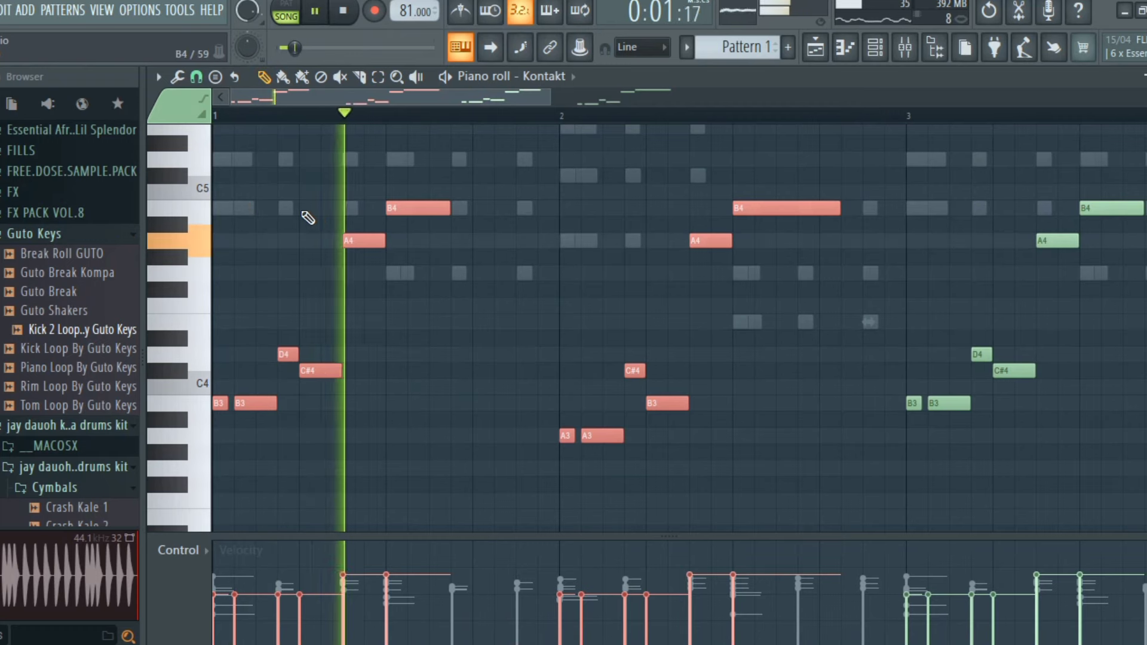
left_click(637, 278)
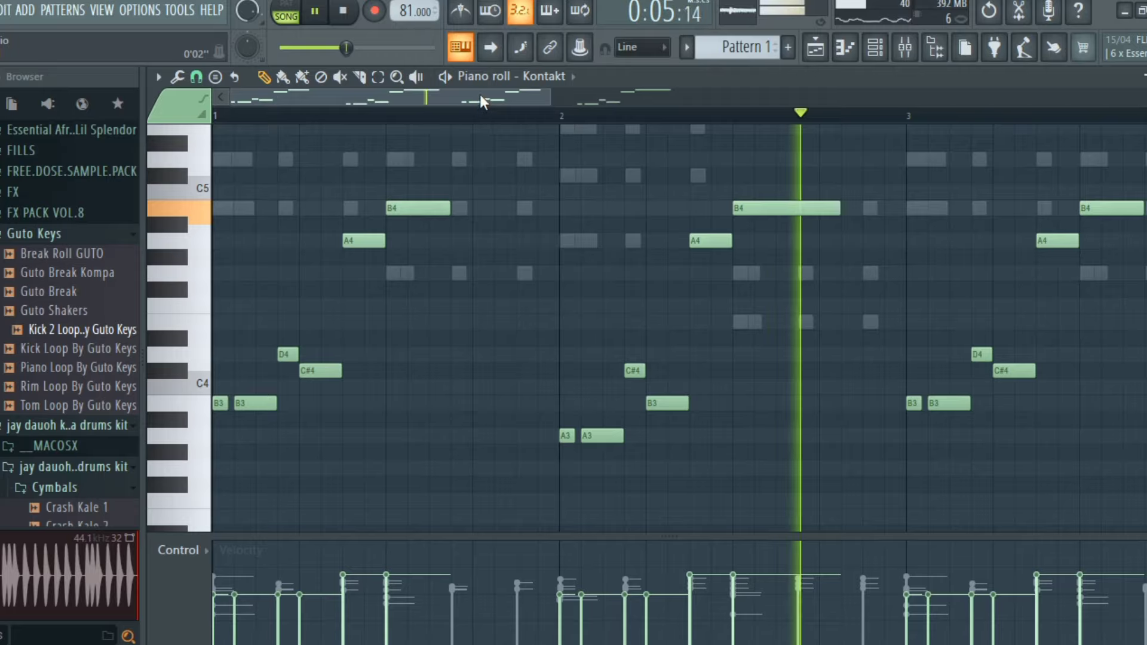
left_click_drag(496, 101, 602, 106)
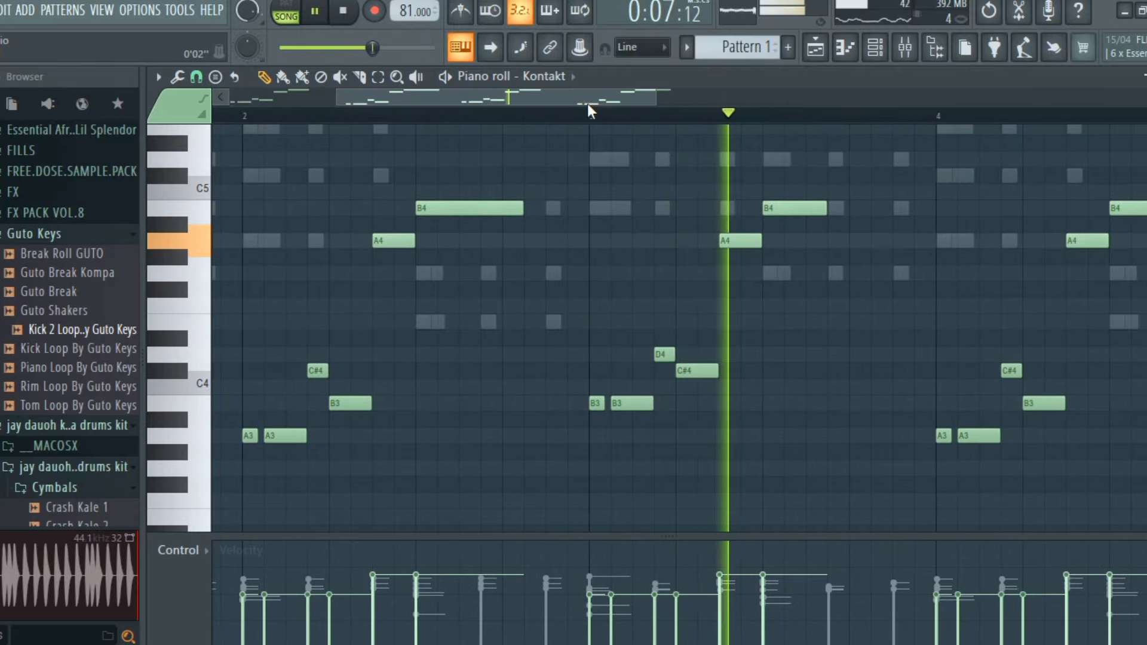
left_click(875, 48)
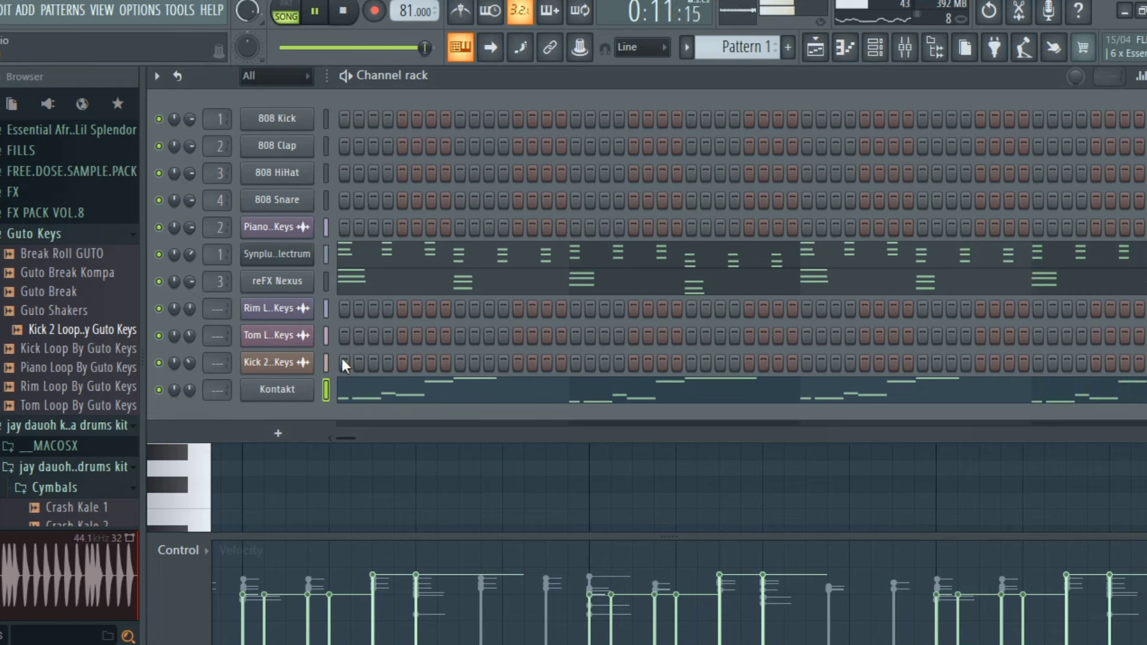
key("space")
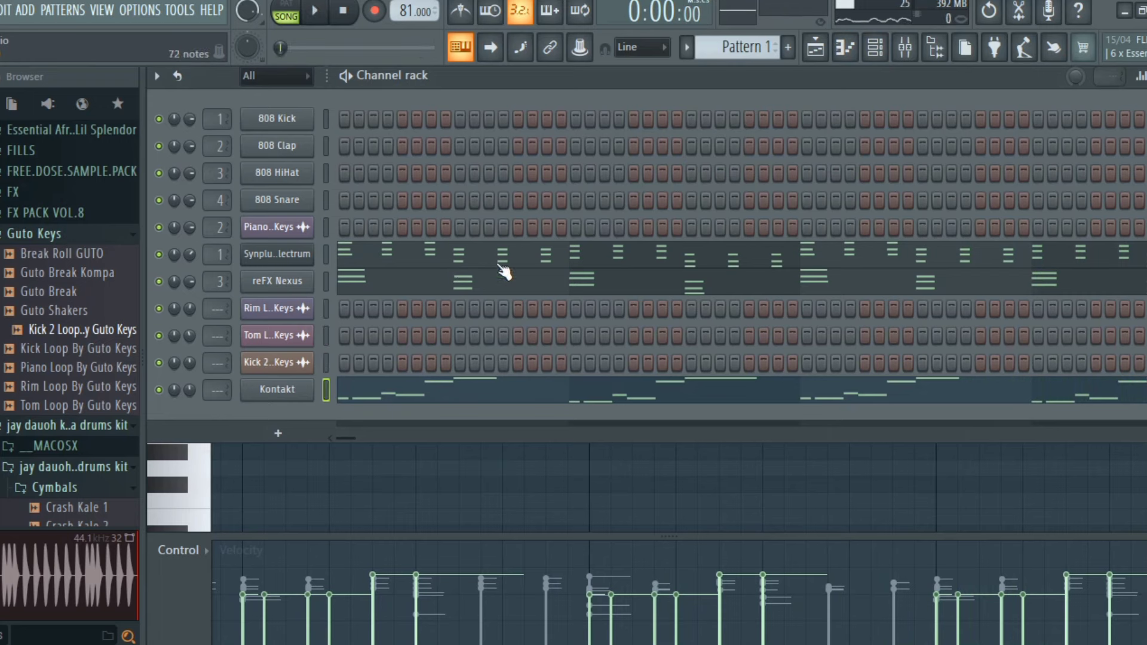
Route the Kontakt channel to mixer Insert 4.
left_click(905, 48)
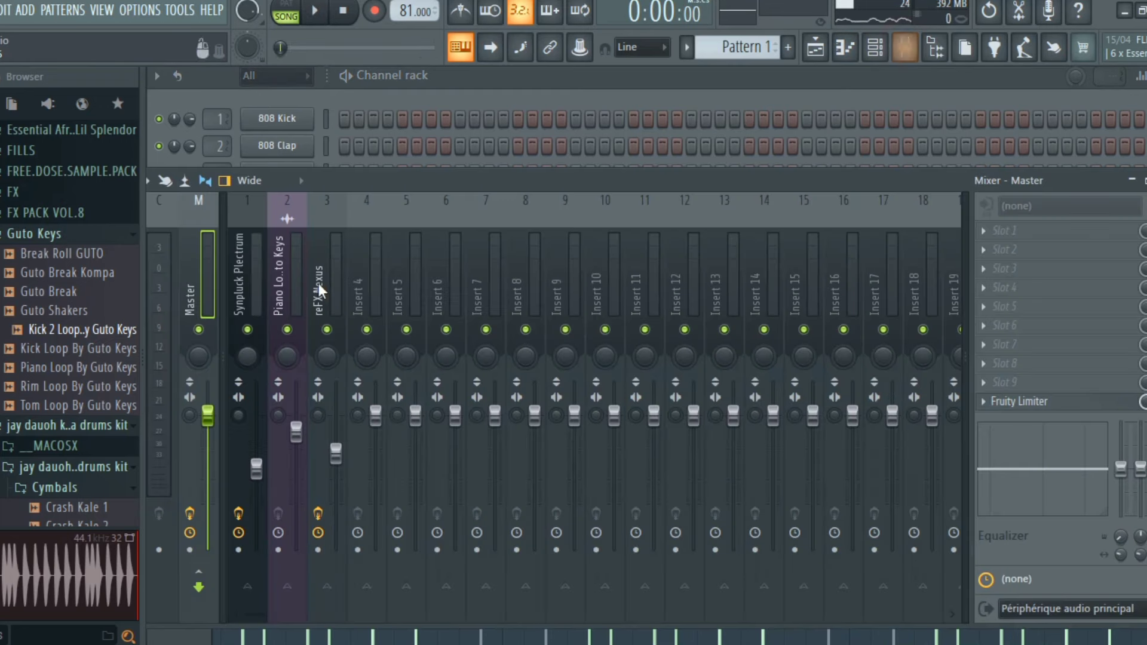
left_click(365, 293)
right_click(379, 299)
mouse_move(453, 311)
left_click(622, 312)
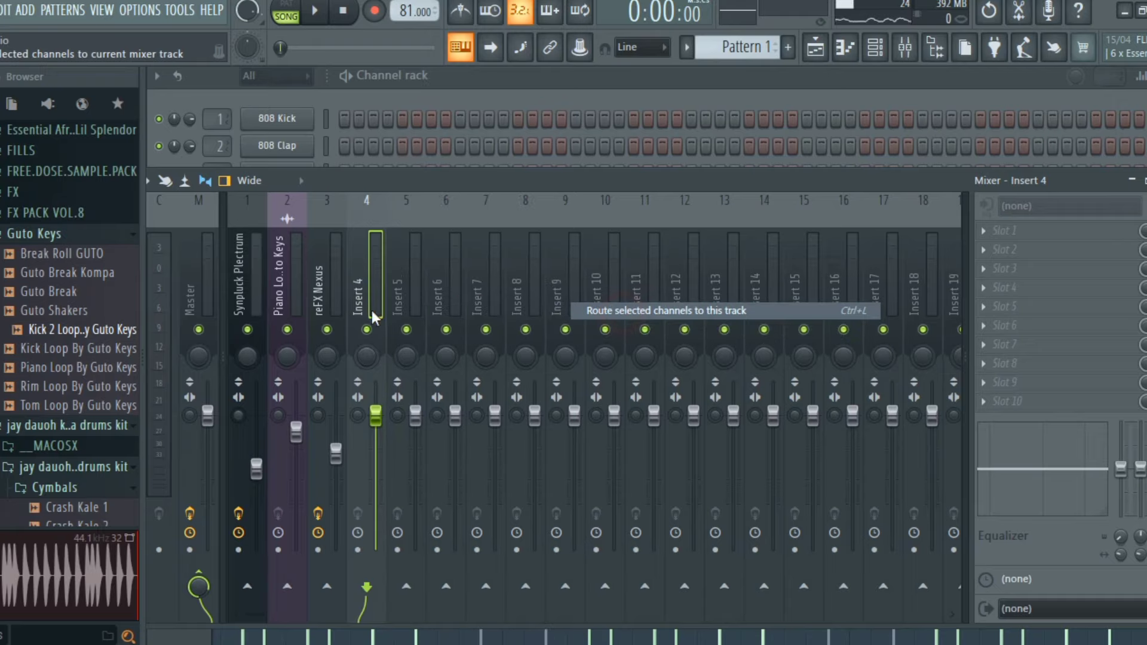
Insert Fruity Parametric EQ 2 in Slot 1 of the Kontakt mixer track and cut the lows with band 1 at Steep 8 and -17.9 dB.
key("space")
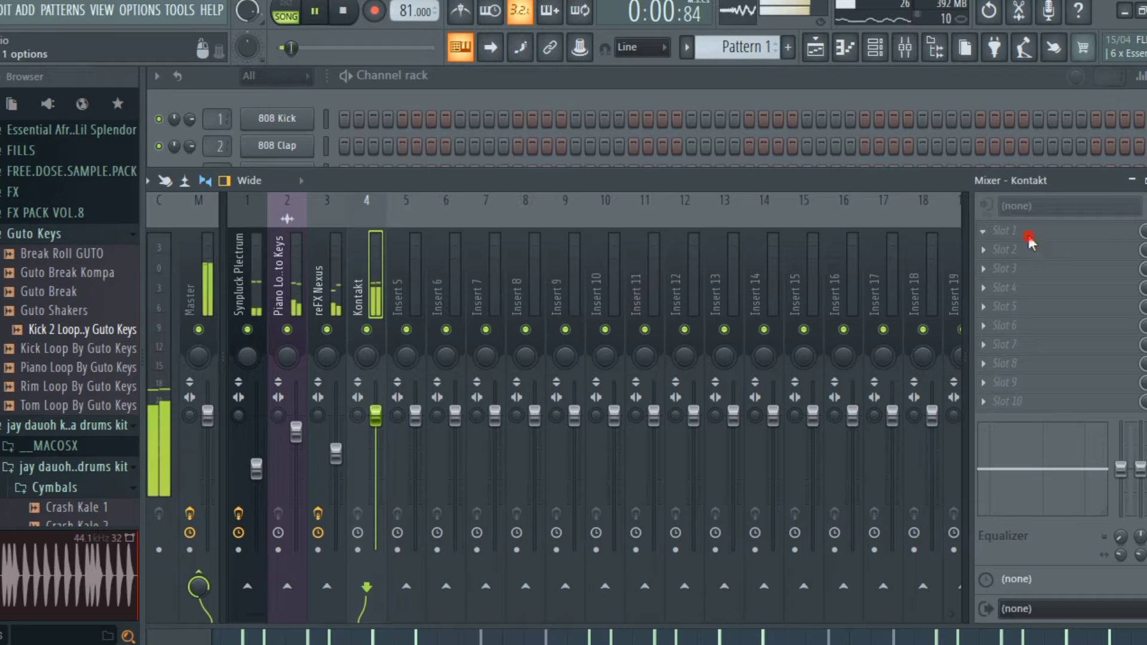
left_click(1029, 237)
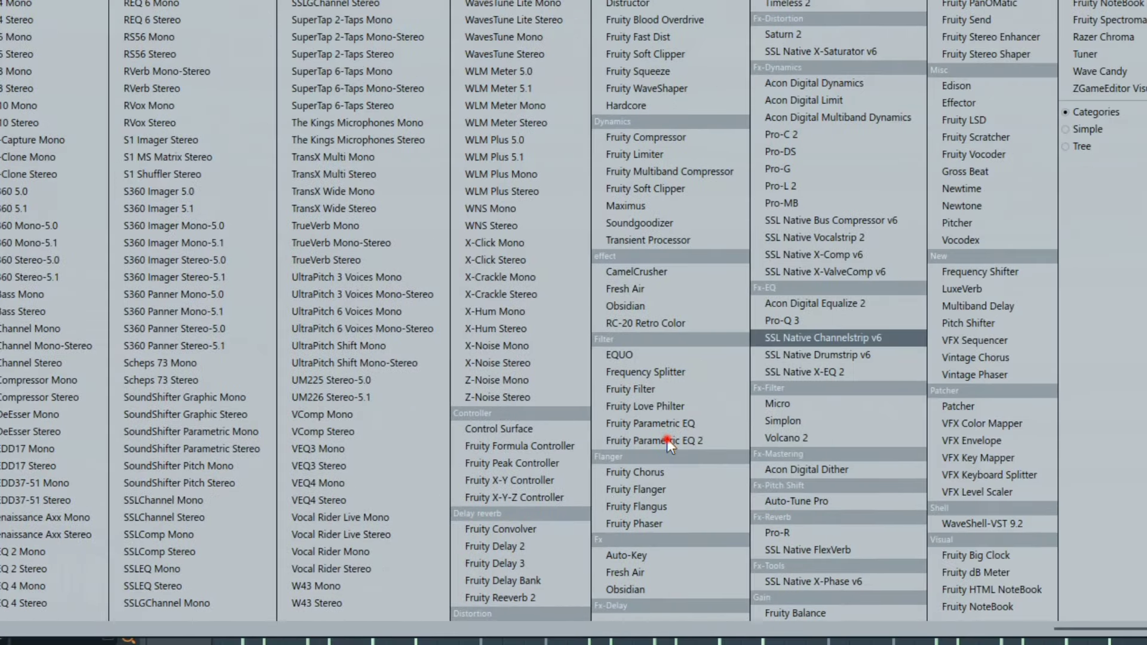
left_click(666, 440)
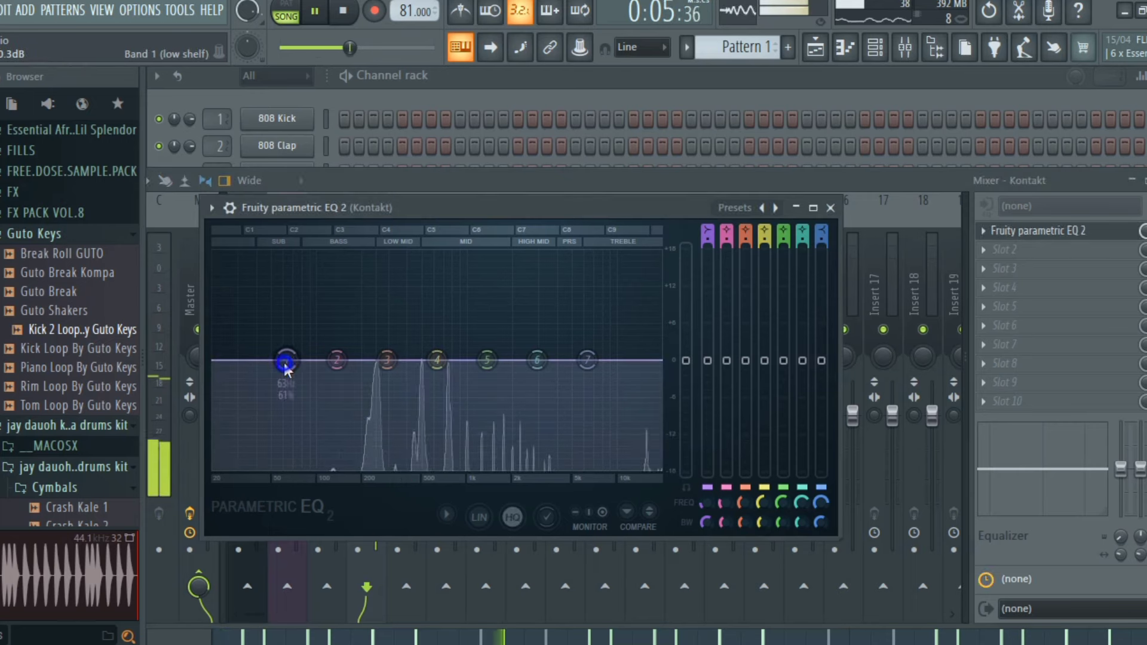
right_click(287, 360)
mouse_move(312, 425)
left_click(358, 426)
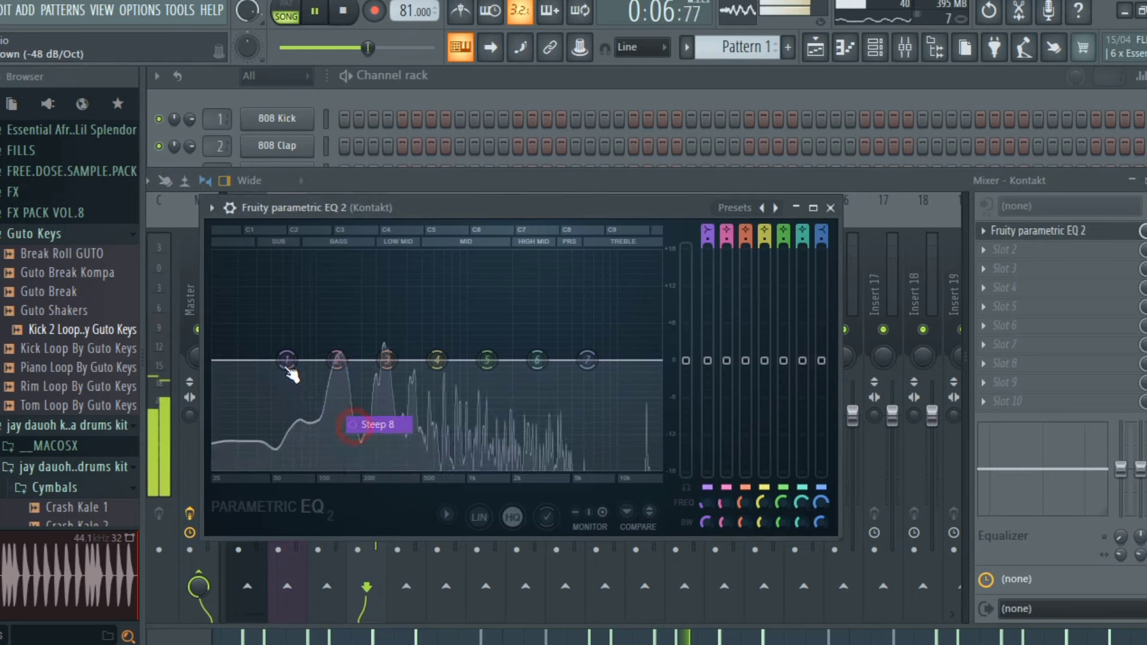
left_click_drag(287, 359, 357, 467)
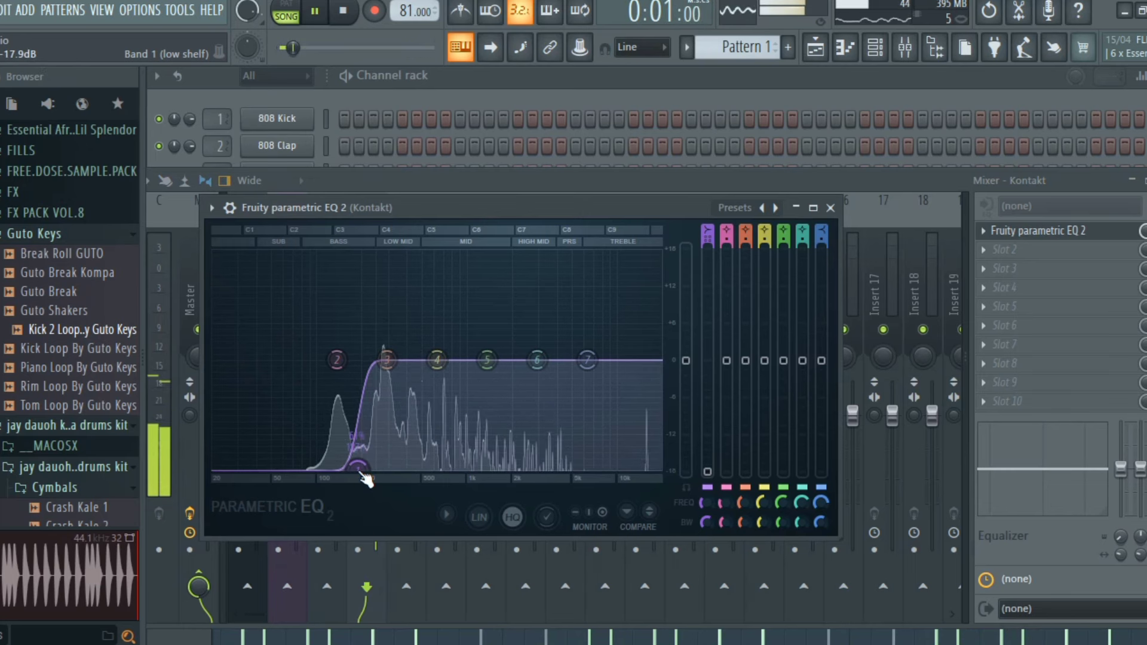
left_click_drag(358, 471, 354, 466)
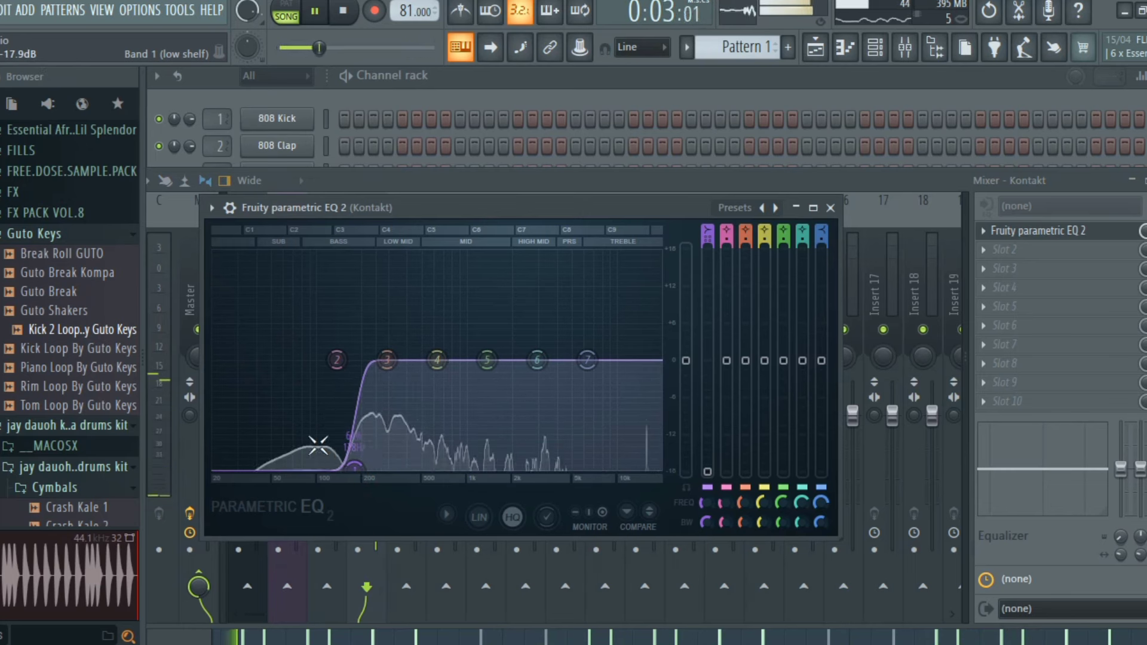
Set band 7 of the Kontakt EQ to Gentle 6 order and pull it down to attenuate the highs.
right_click(587, 359)
mouse_move(618, 425)
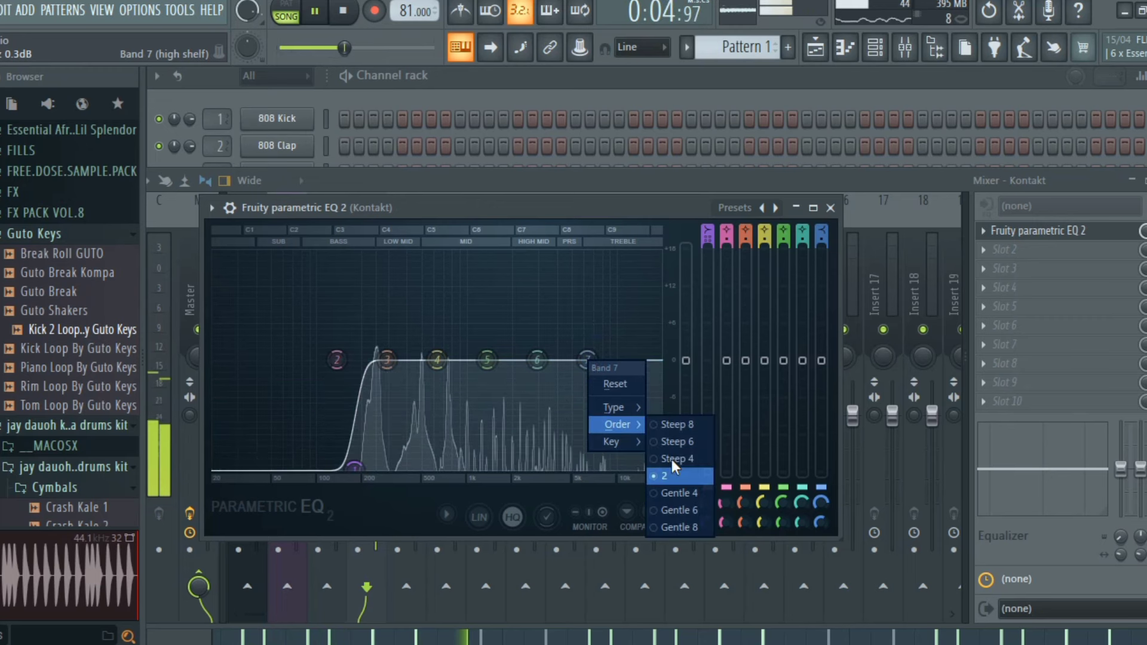
left_click(678, 510)
left_click_drag(588, 359, 601, 464)
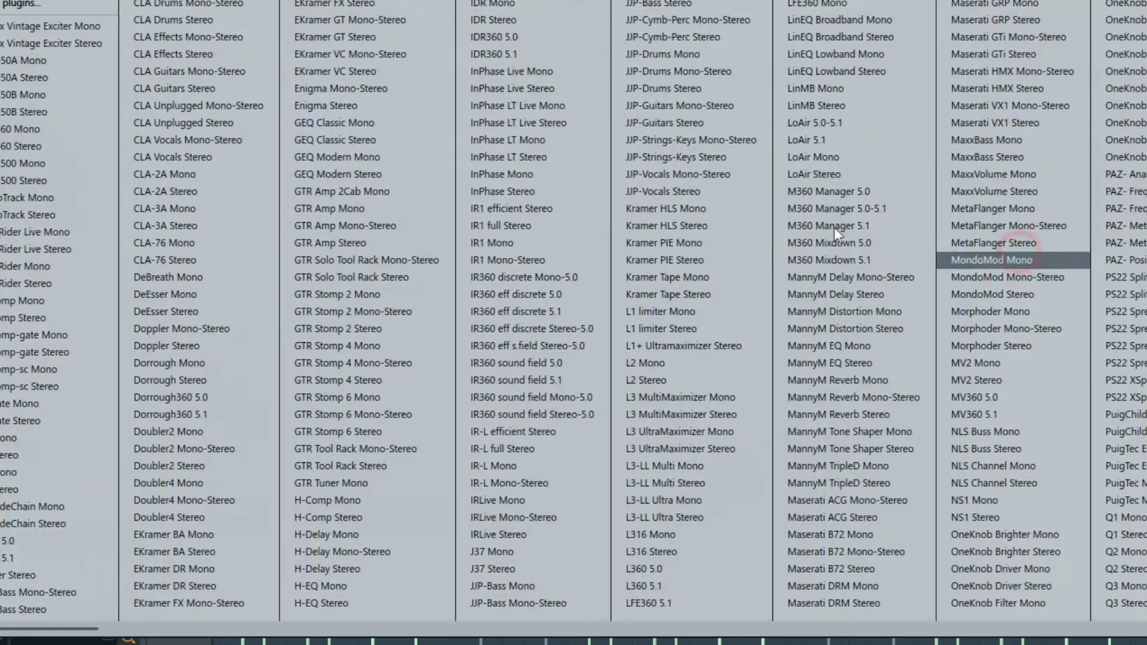
Insert Fruity Reeverb 2 in Slot 2 of the Kontakt mixer track, set its wet level to 59%, and listen to the mix.
scroll(771, 225, "down", 10)
left_click(512, 593)
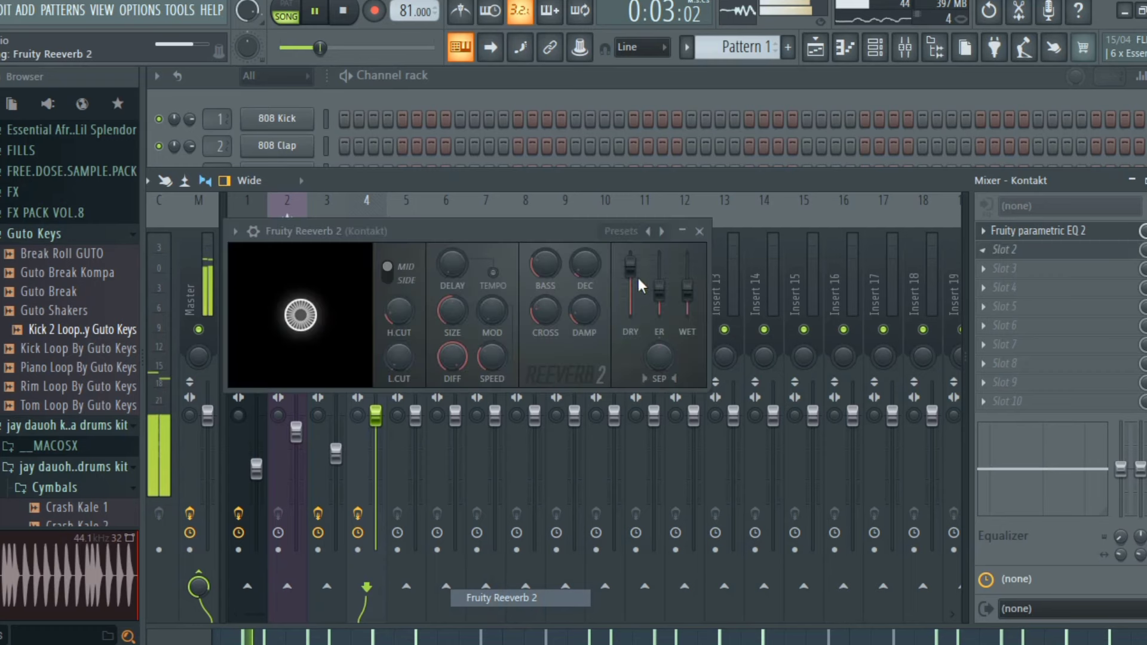
left_click_drag(687, 291, 691, 293)
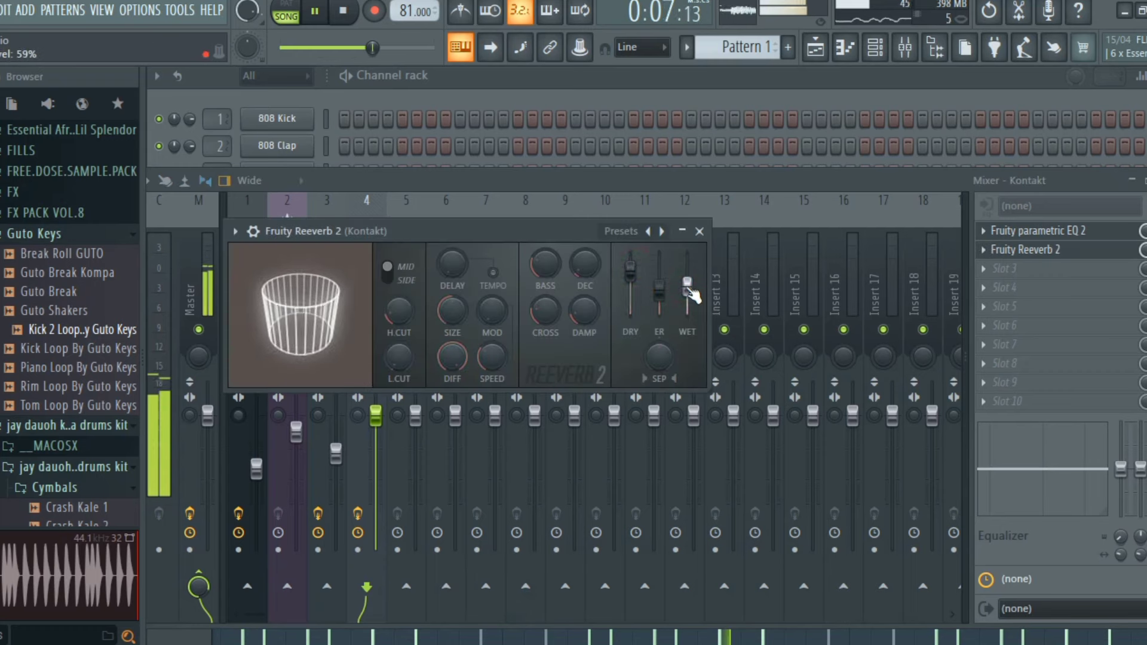
left_click(698, 231)
left_click(374, 300)
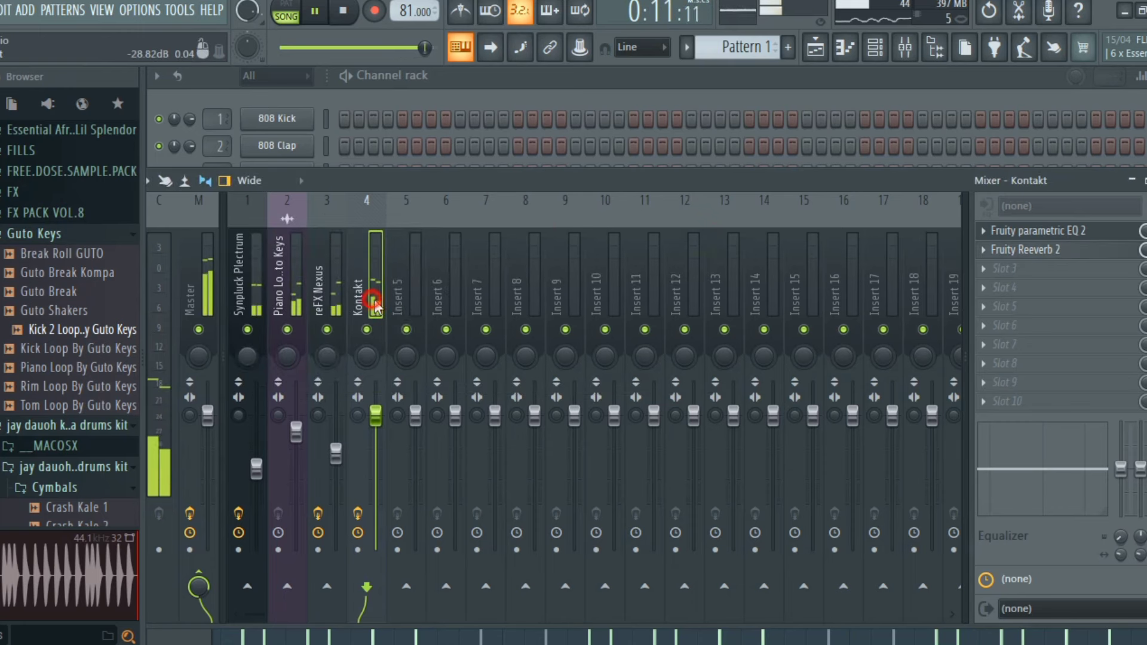
key("space")
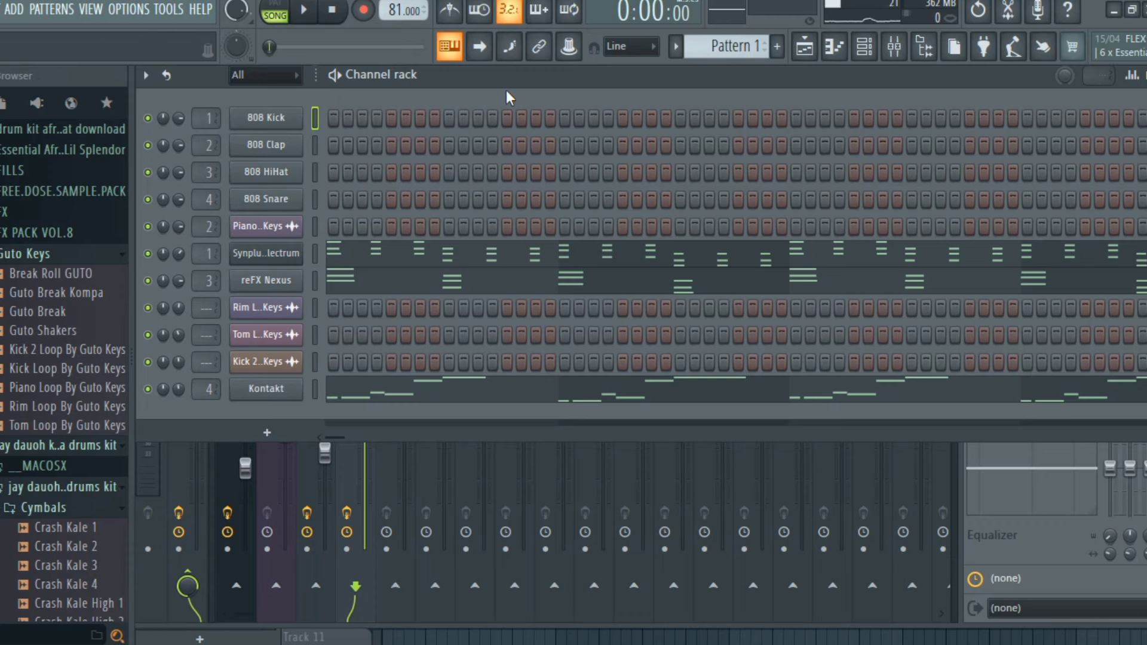
Add a Purity channel and load the Brightness preset from the GM Normal category.
left_click(272, 433)
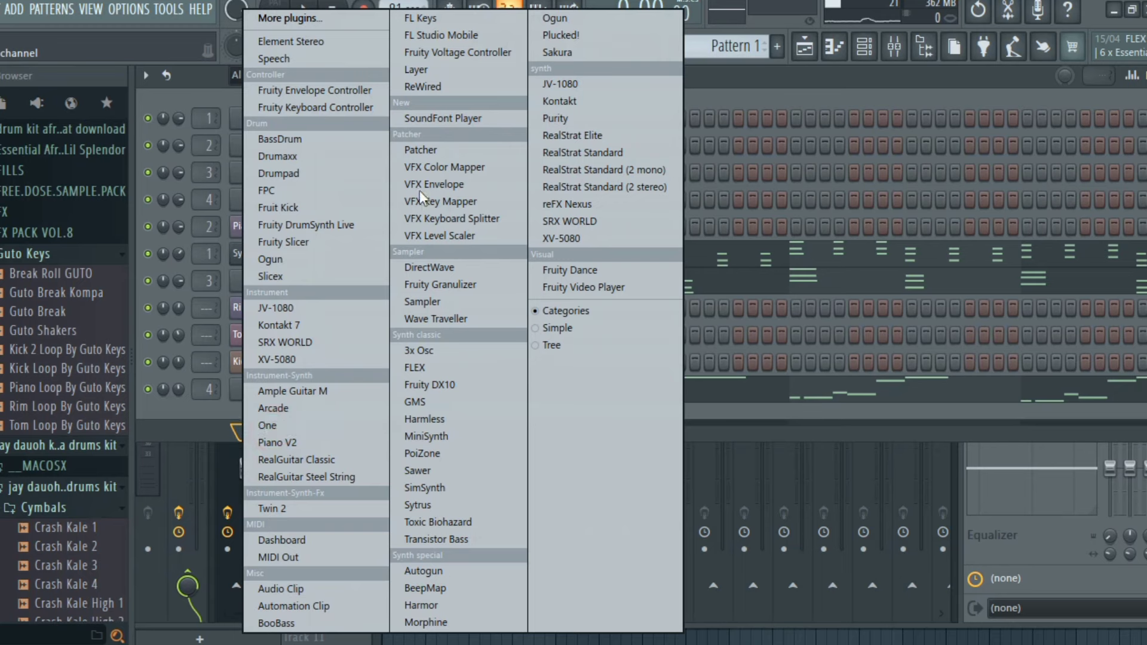
left_click(572, 119)
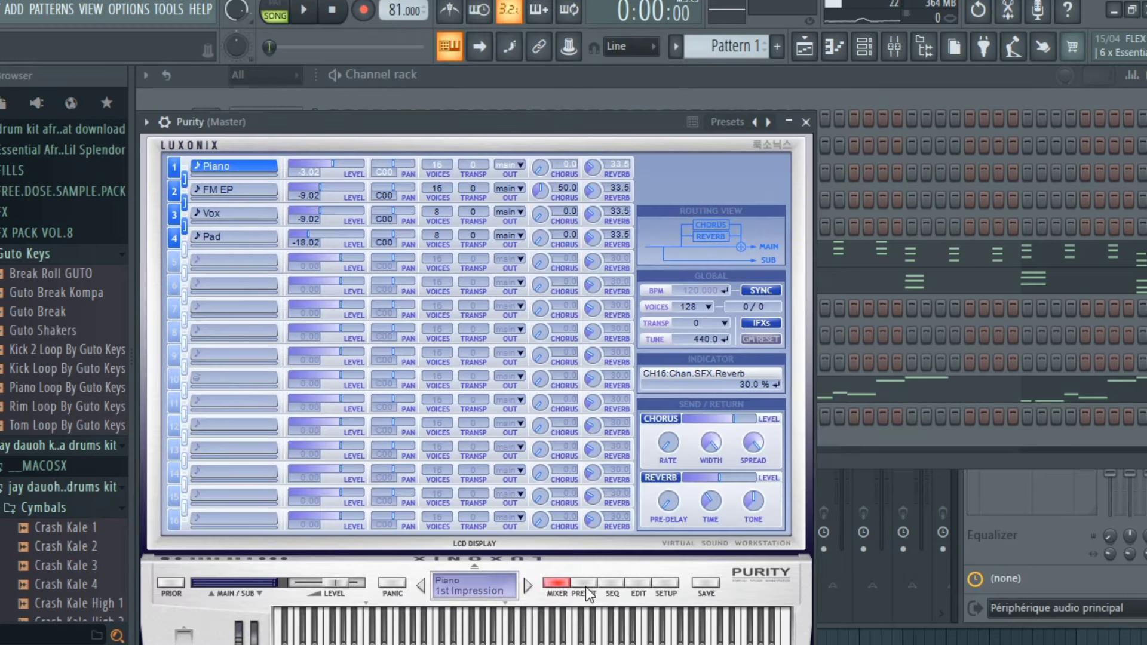
left_click(584, 584)
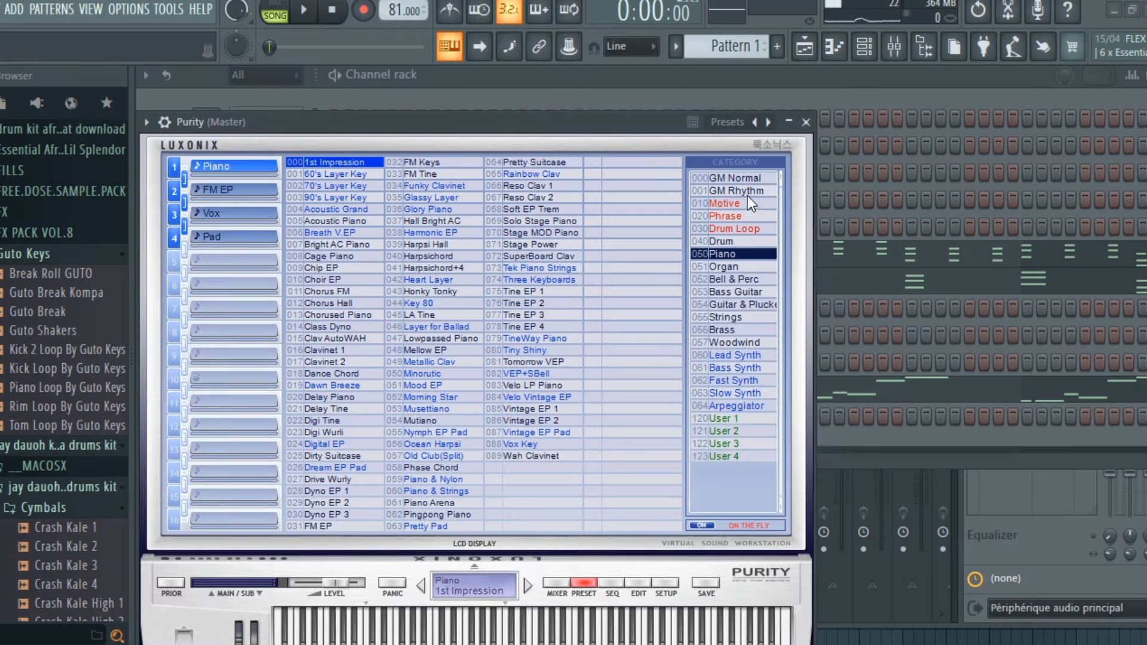
left_click(743, 176)
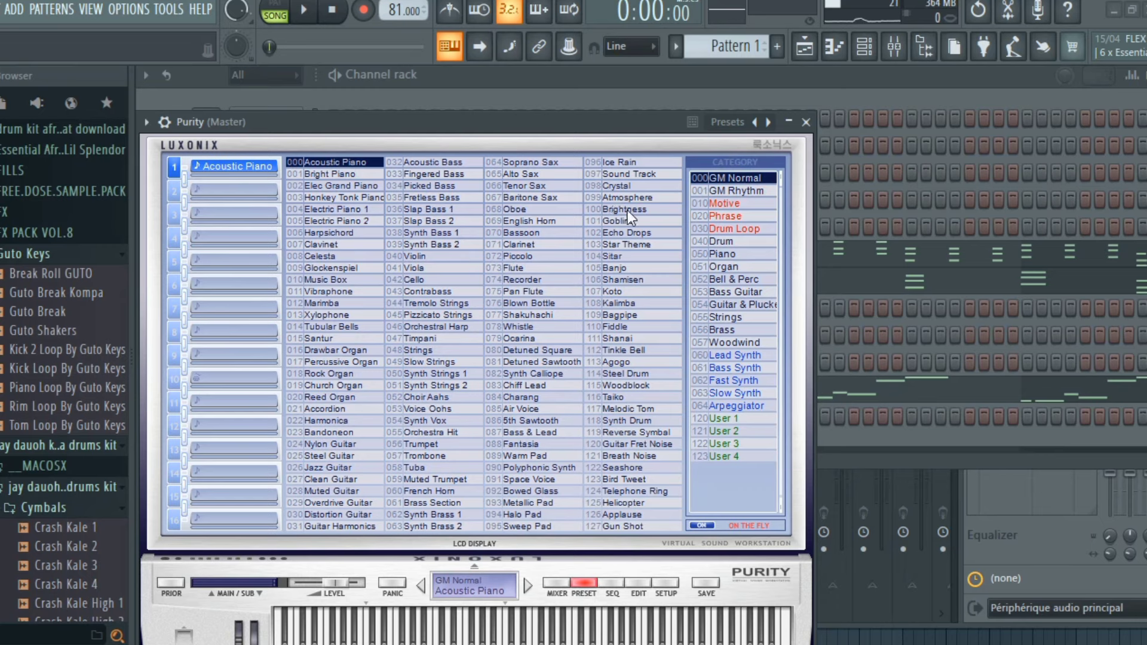
left_click(629, 210)
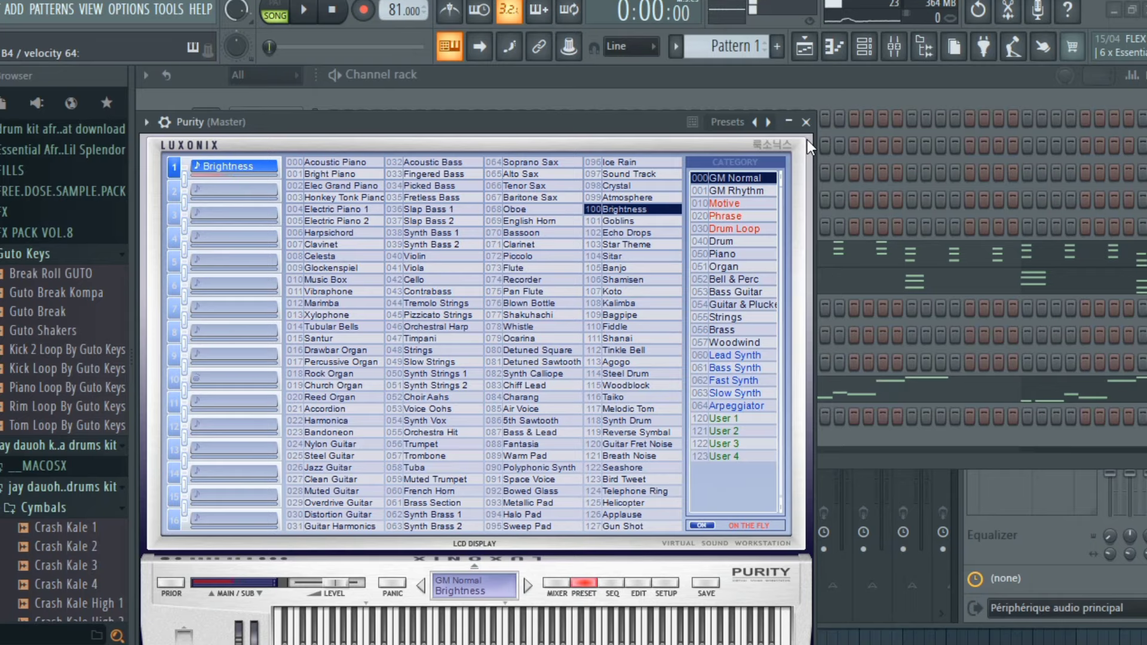
left_click(806, 123)
Open the Purity channel's piano roll and place a D5, F#5 and B5 chord at step 4 of bar 1.
right_click(311, 387)
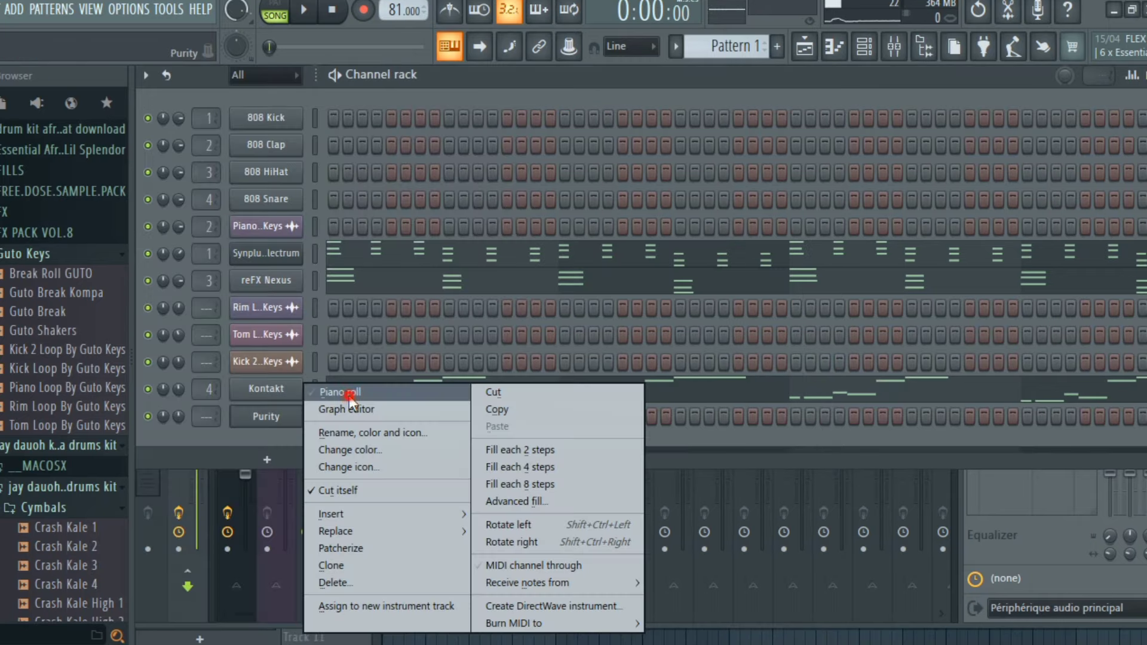
left_click(348, 395)
left_click(277, 380)
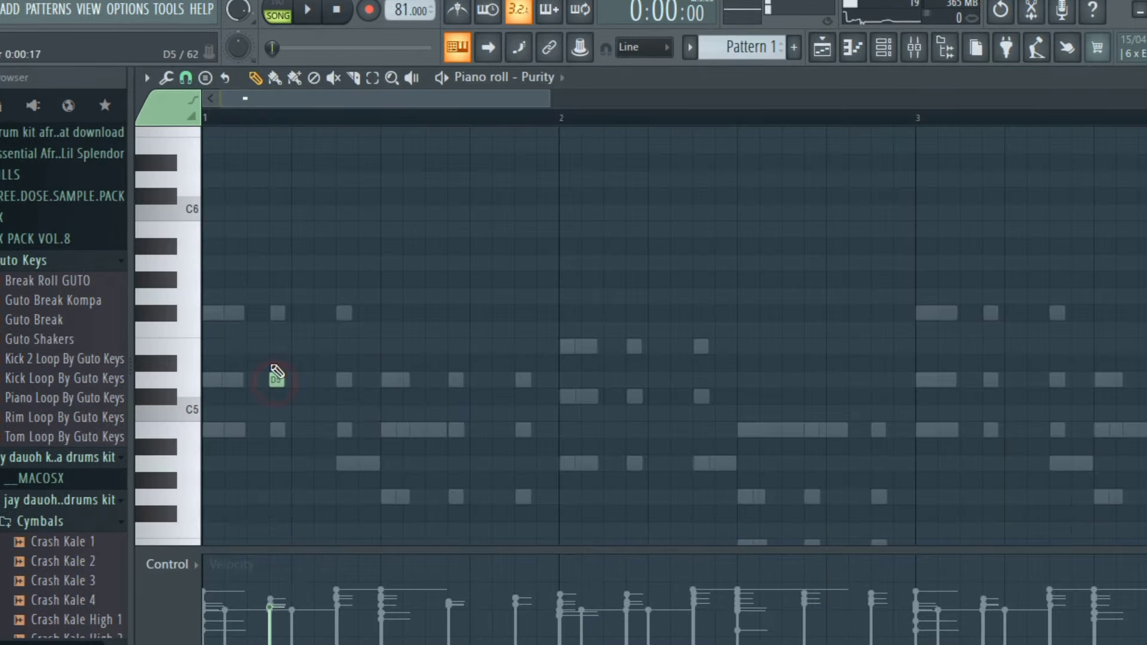
left_click(277, 312)
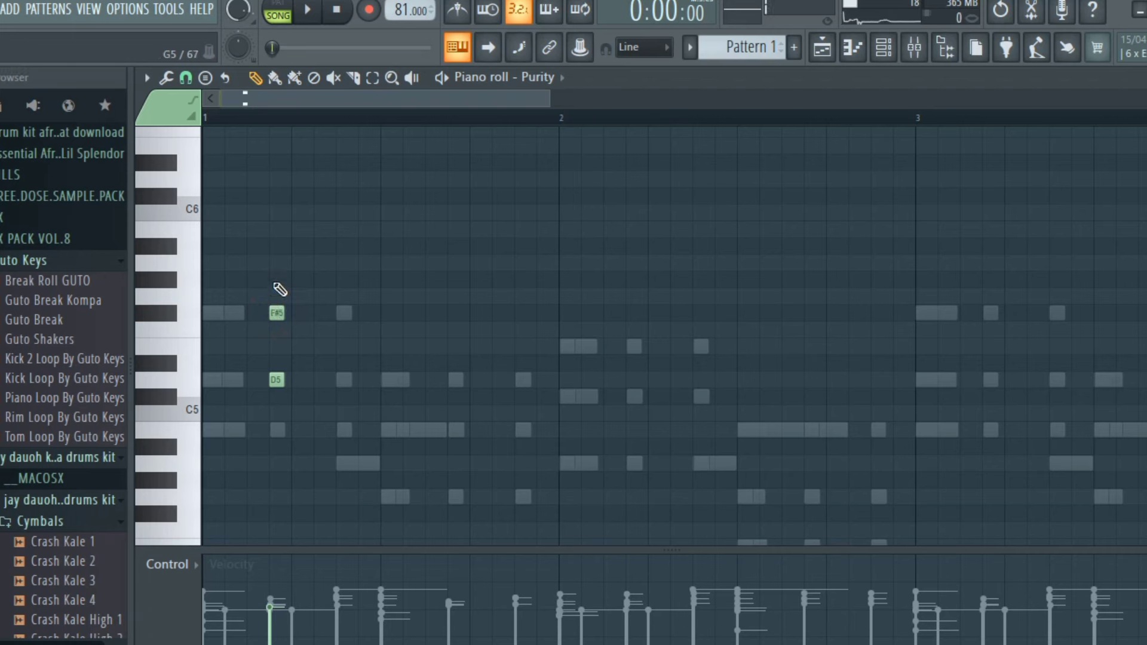
left_click(273, 231)
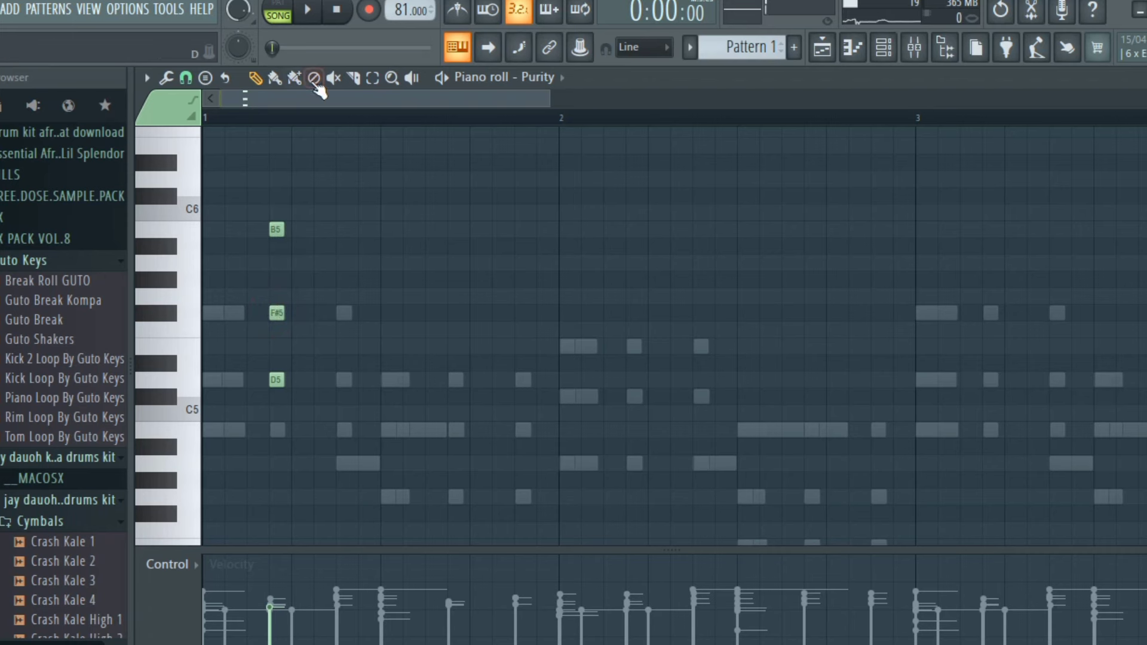
Play the song from the start to check the first Purity chord against the other parts.
left_click(372, 78)
left_click(276, 230)
left_click(275, 313)
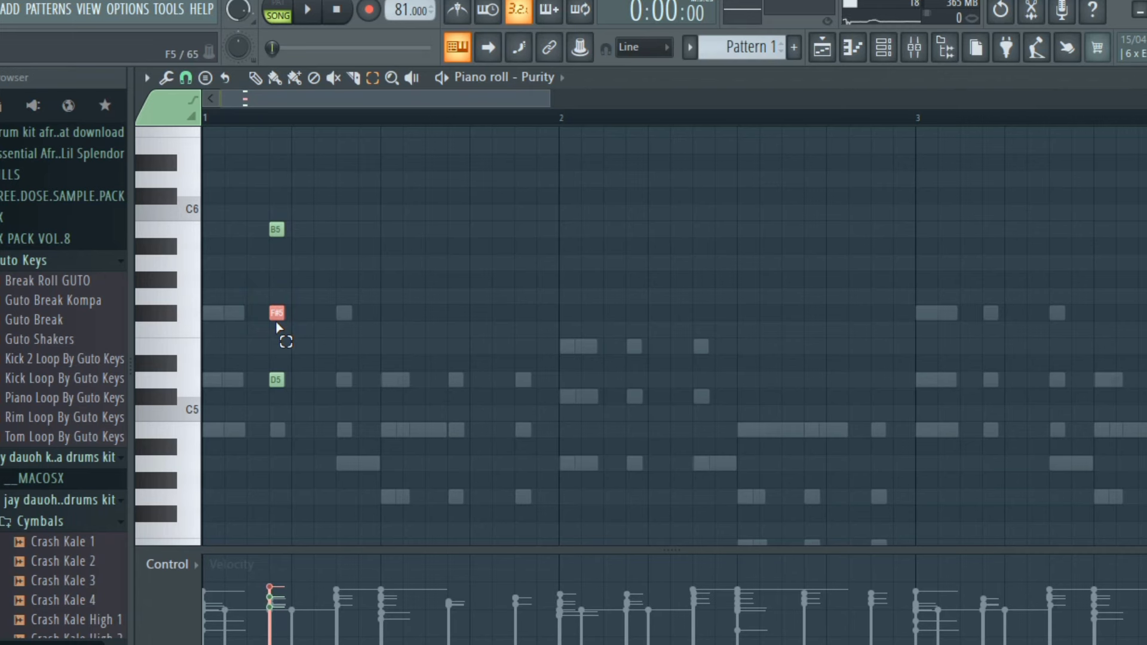
key("space")
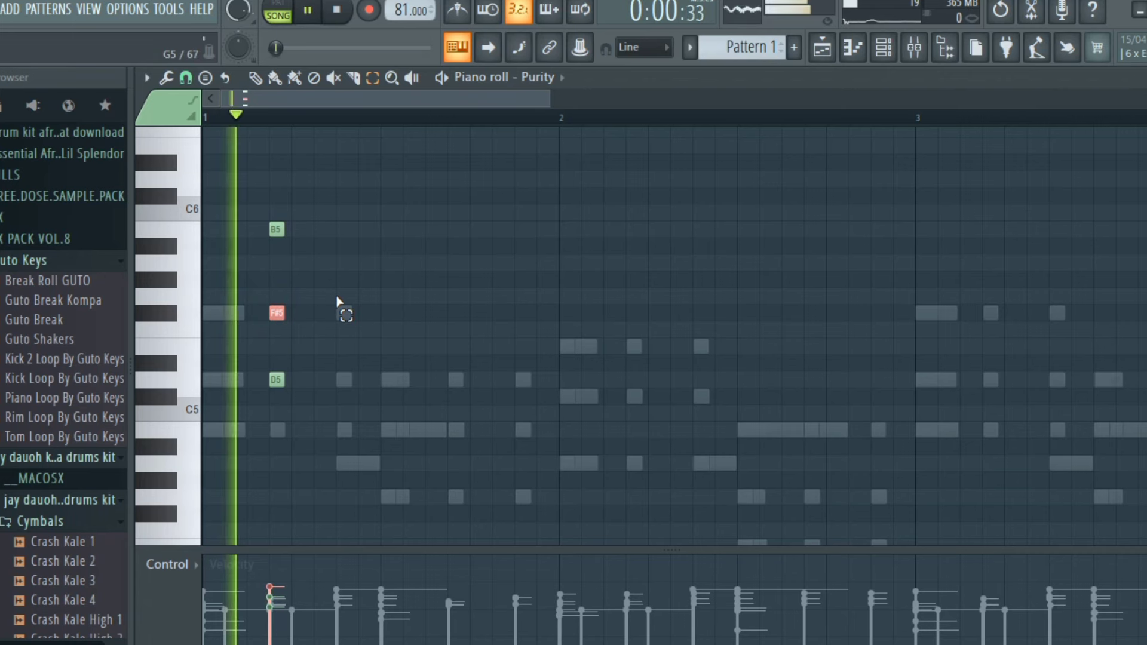
left_click(358, 277)
key("space")
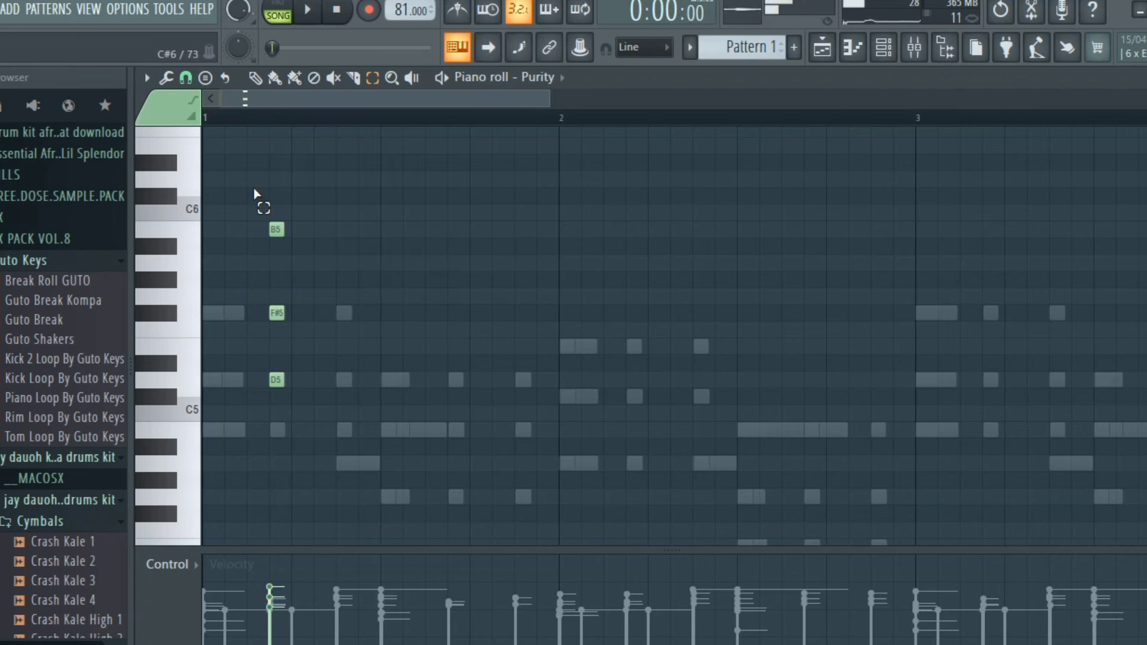
With snap set to Cell, copy the chord to step 11 of bar 1, raise its F#5 to G5, and audition it.
left_click(185, 78)
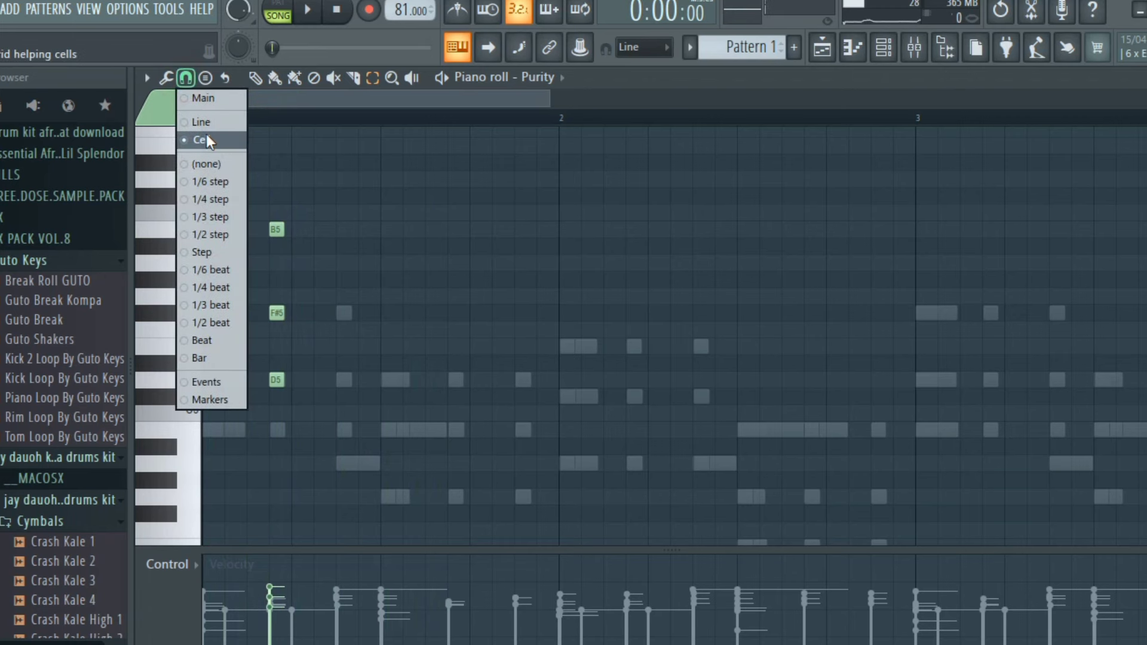
left_click(206, 140)
left_click_drag(245, 192, 335, 489)
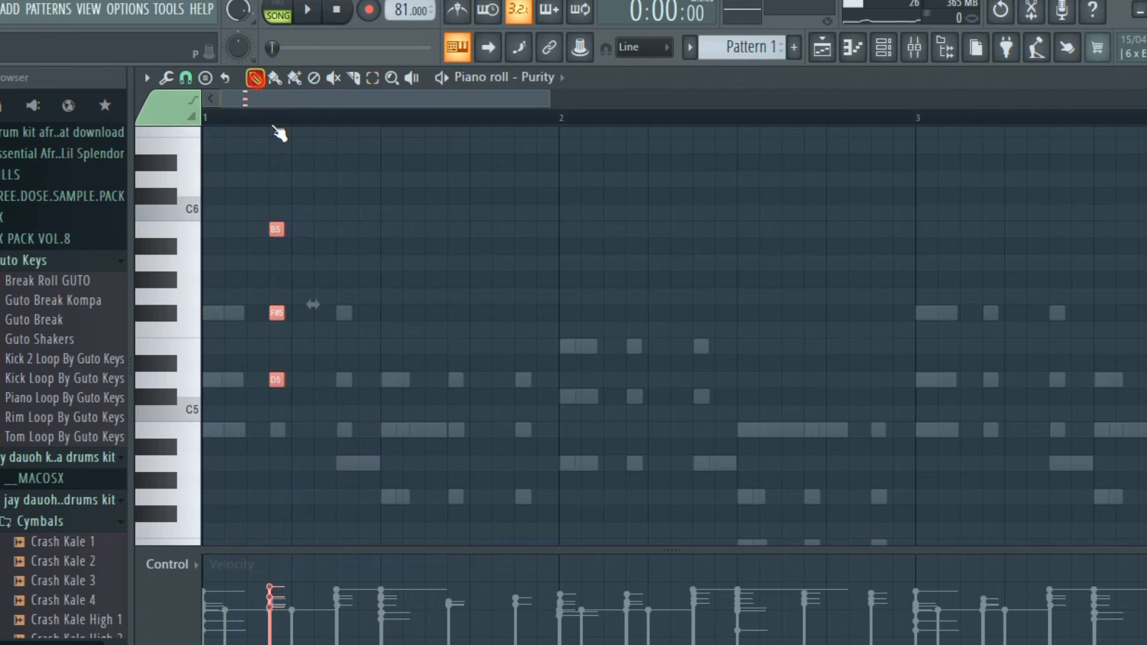
left_click_drag(274, 230, 445, 249)
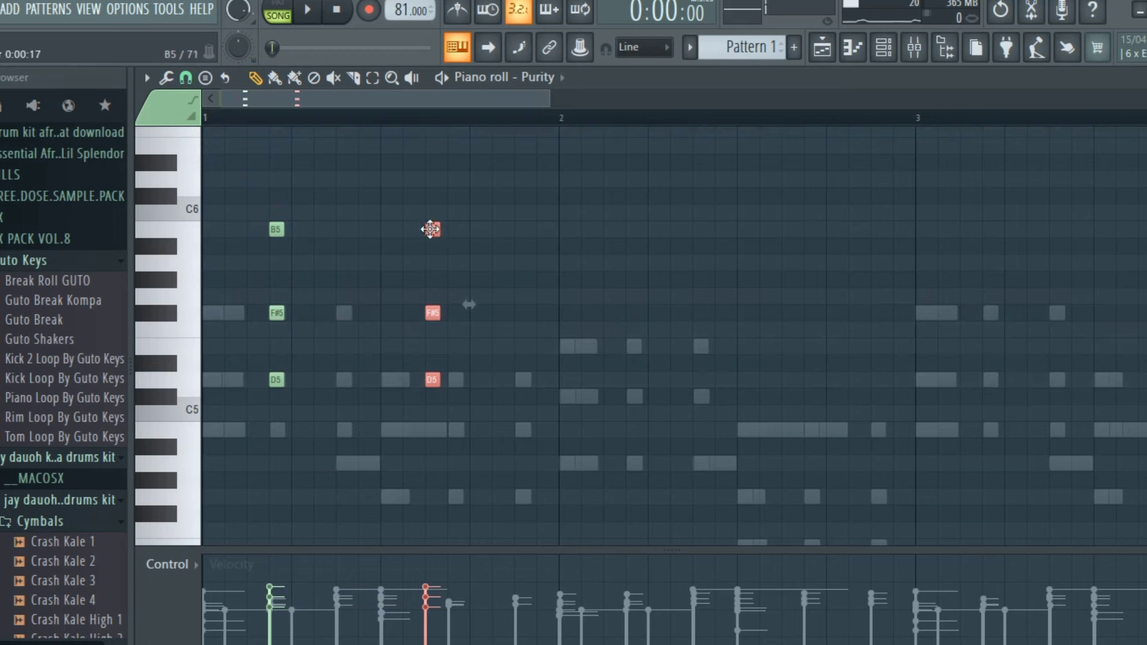
left_click(525, 316)
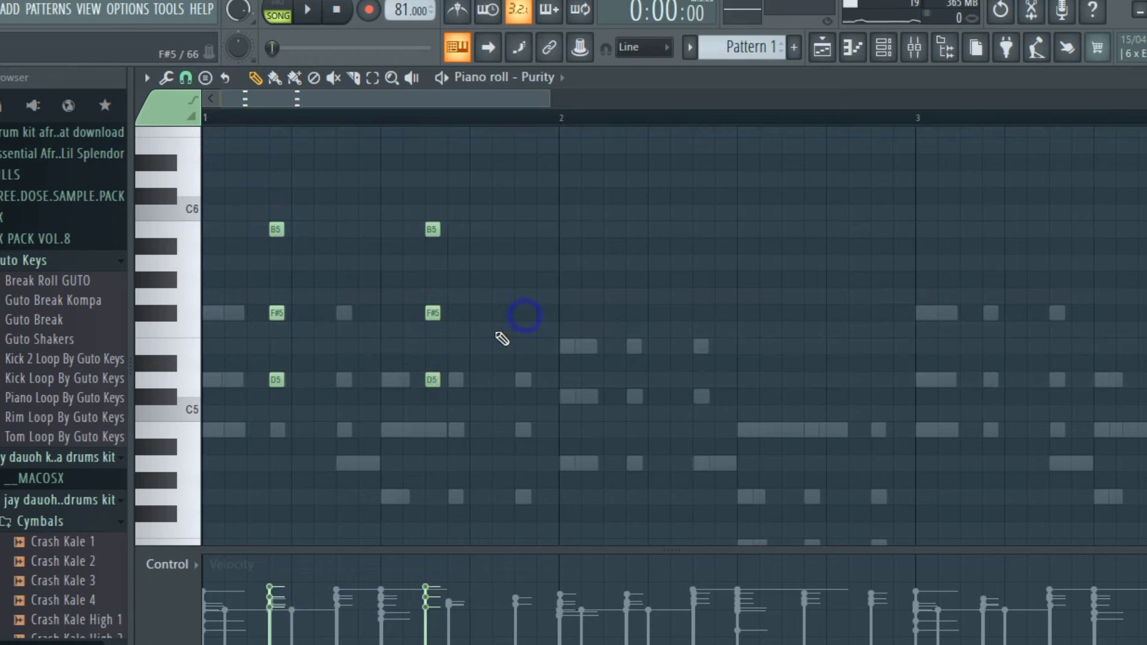
left_click(431, 380)
left_click_drag(428, 313, 431, 294)
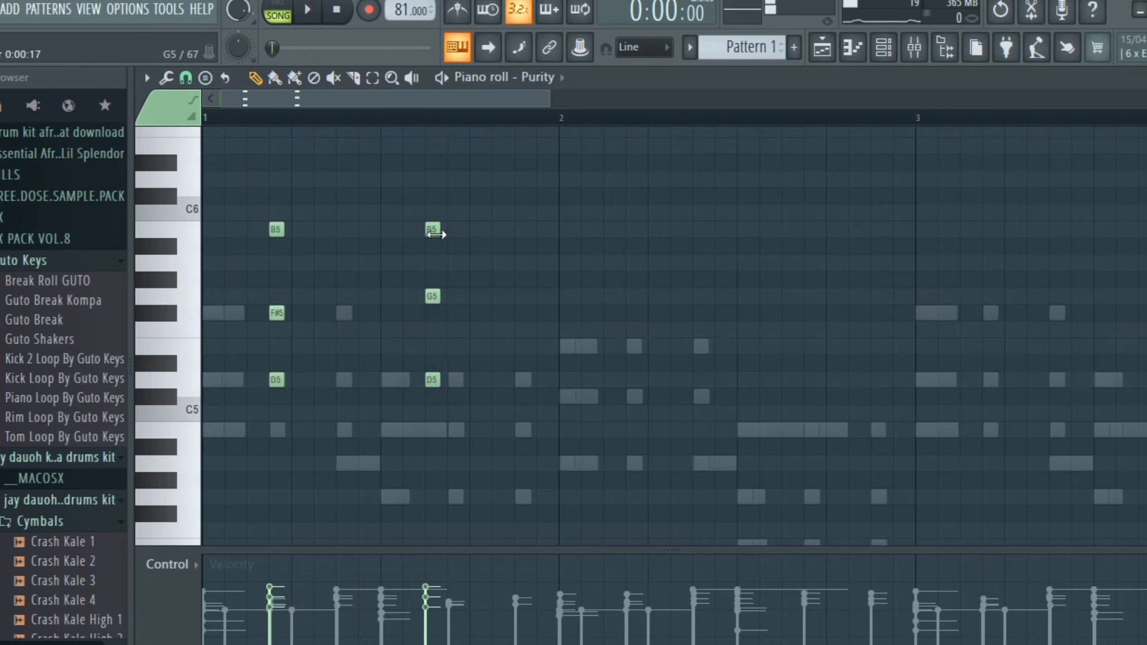
left_click(432, 228)
key("space")
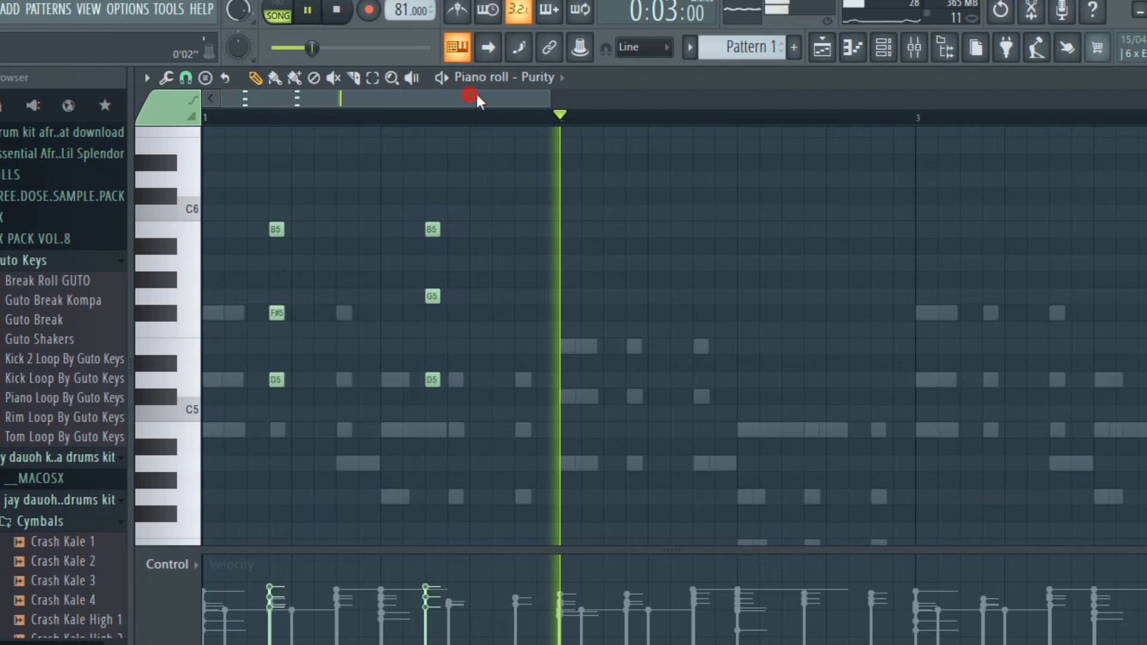
key("space")
Copy the second Purity chord to step 4 of bar 2 and transpose the copy down one semitone.
left_click(372, 78)
left_click_drag(363, 179, 427, 418)
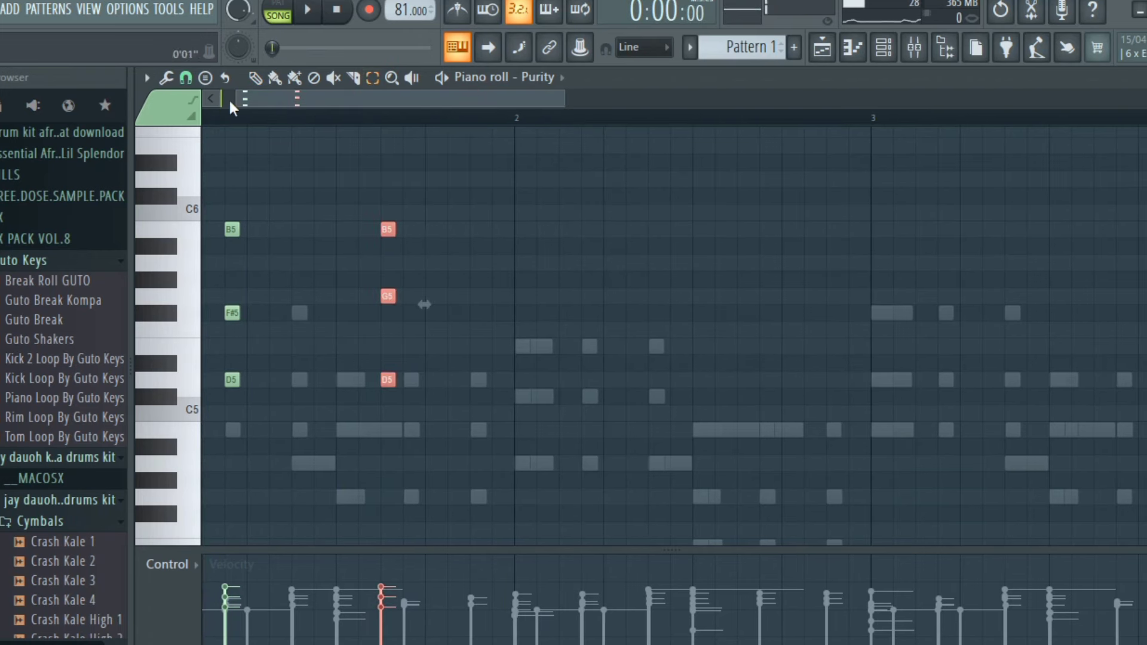
left_click(264, 81)
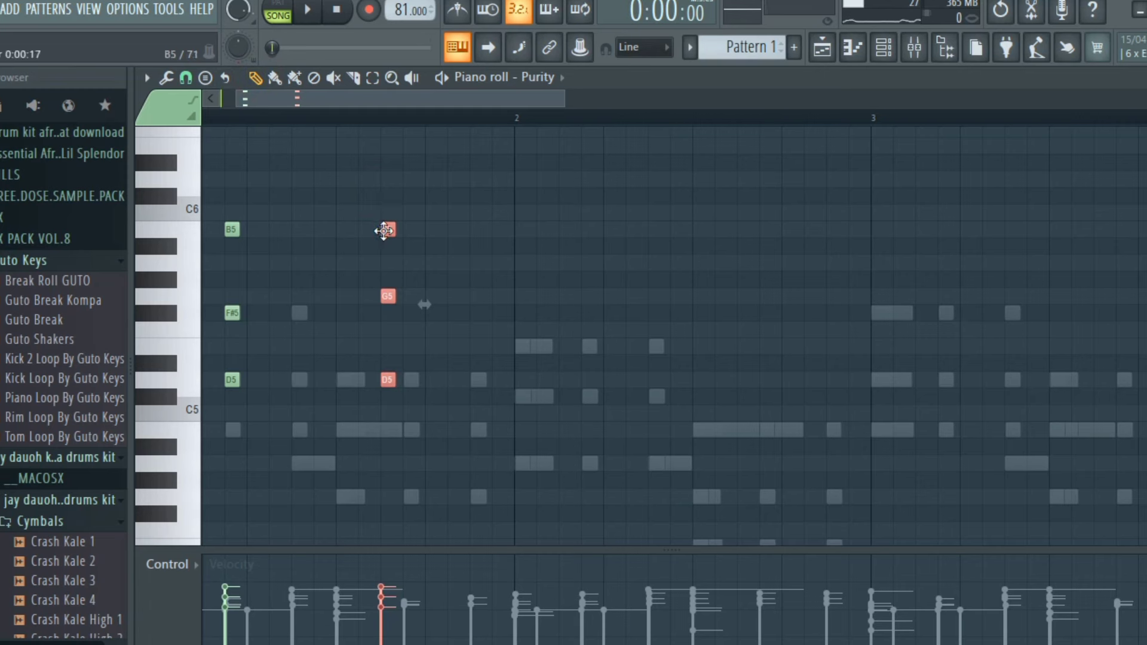
left_click_drag(384, 230, 586, 238)
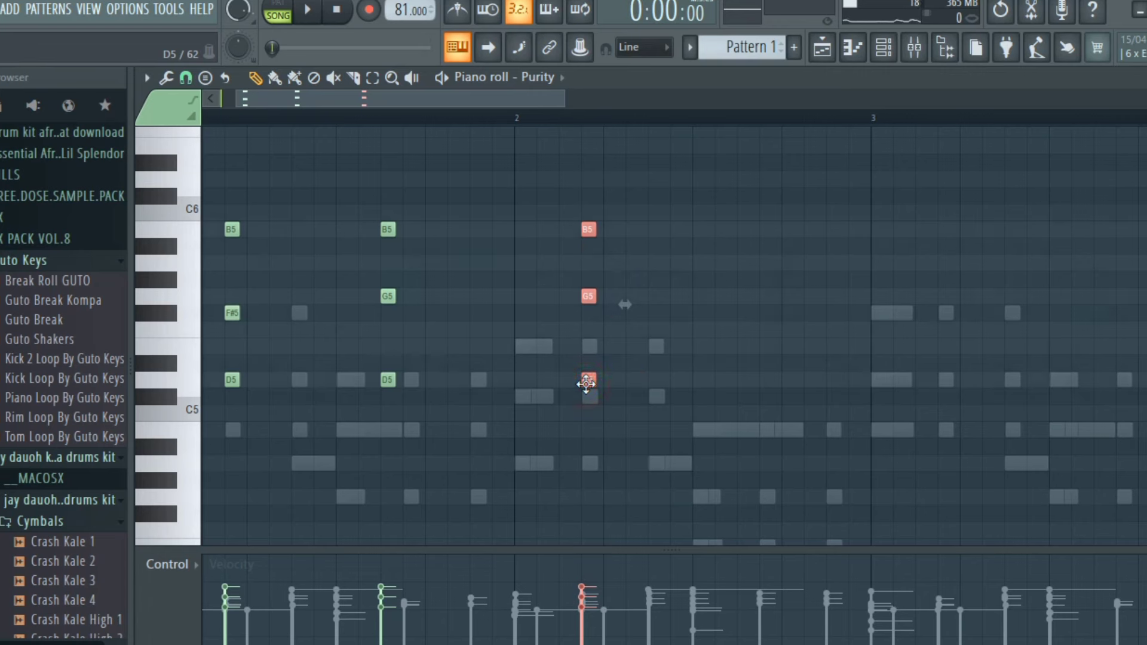
left_click_drag(588, 381, 585, 403)
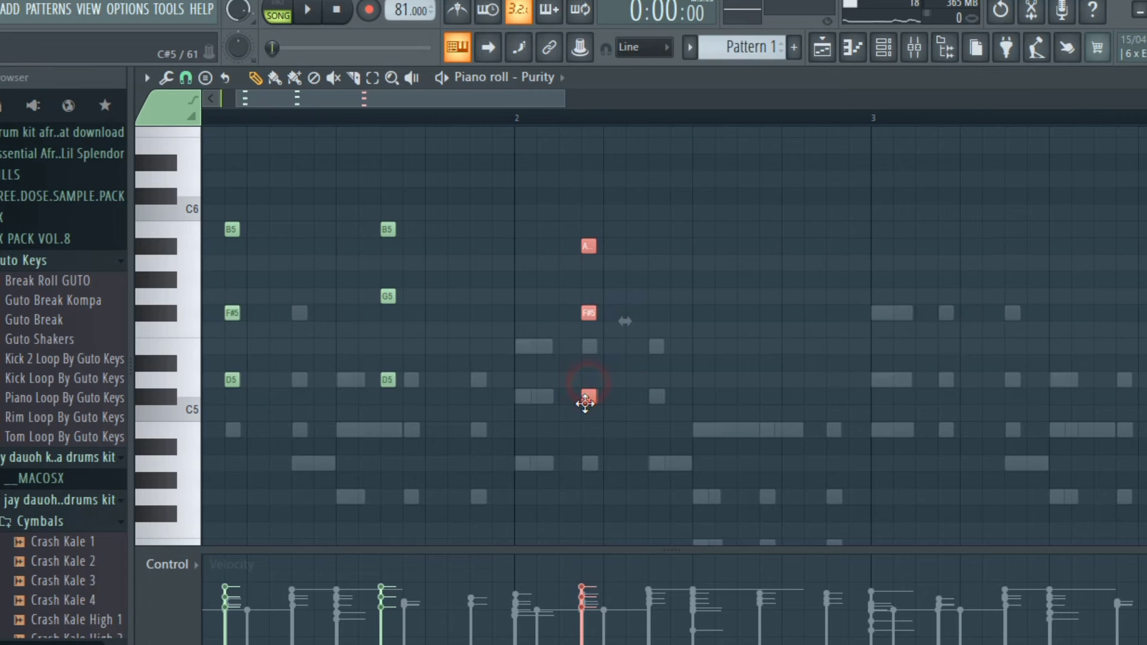
left_click(648, 362)
Lower the bar 2 chord's middle note to E5 and its top note to A5, and listen to the result.
left_click(589, 394)
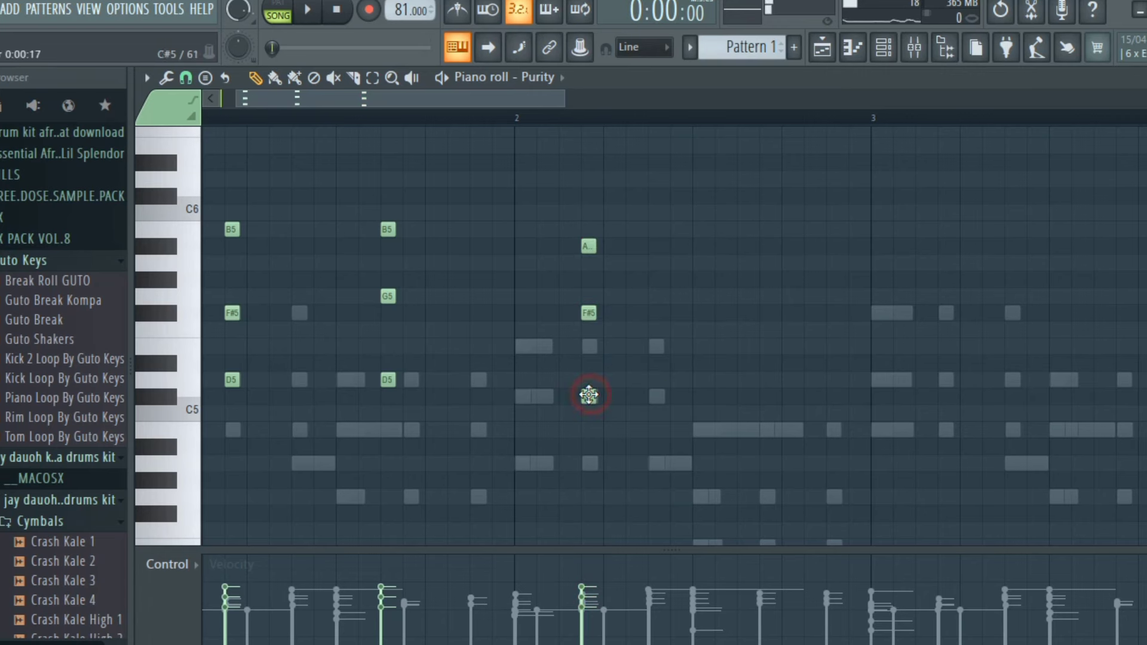
left_click(590, 313)
left_click_drag(589, 313, 585, 353)
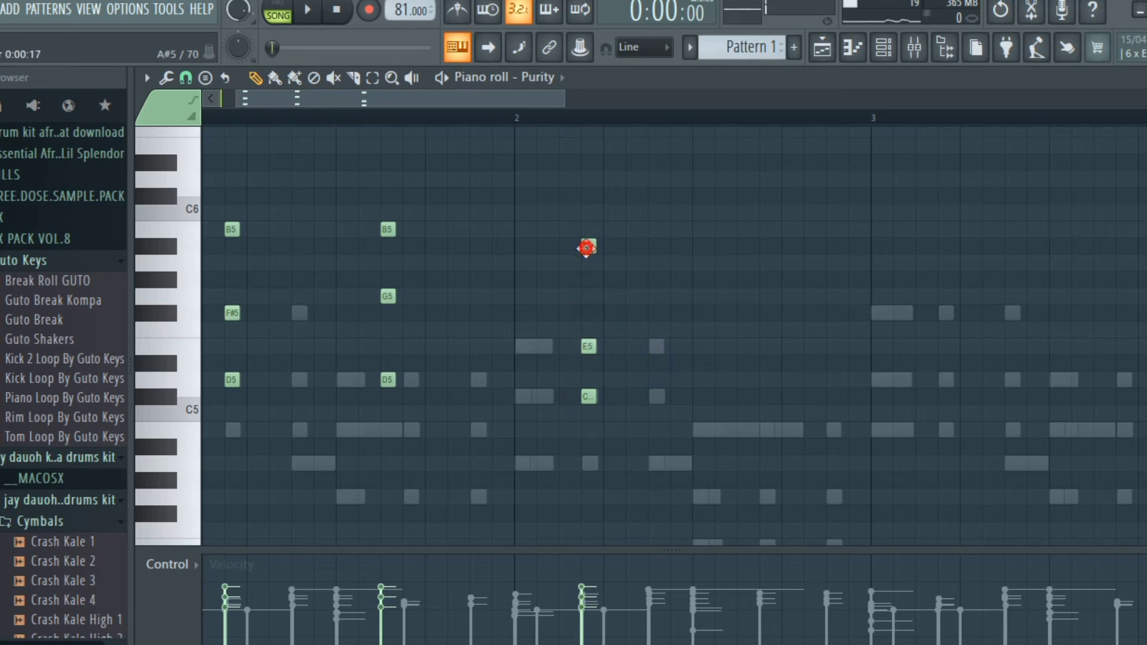
left_click_drag(586, 248, 588, 264)
key("space")
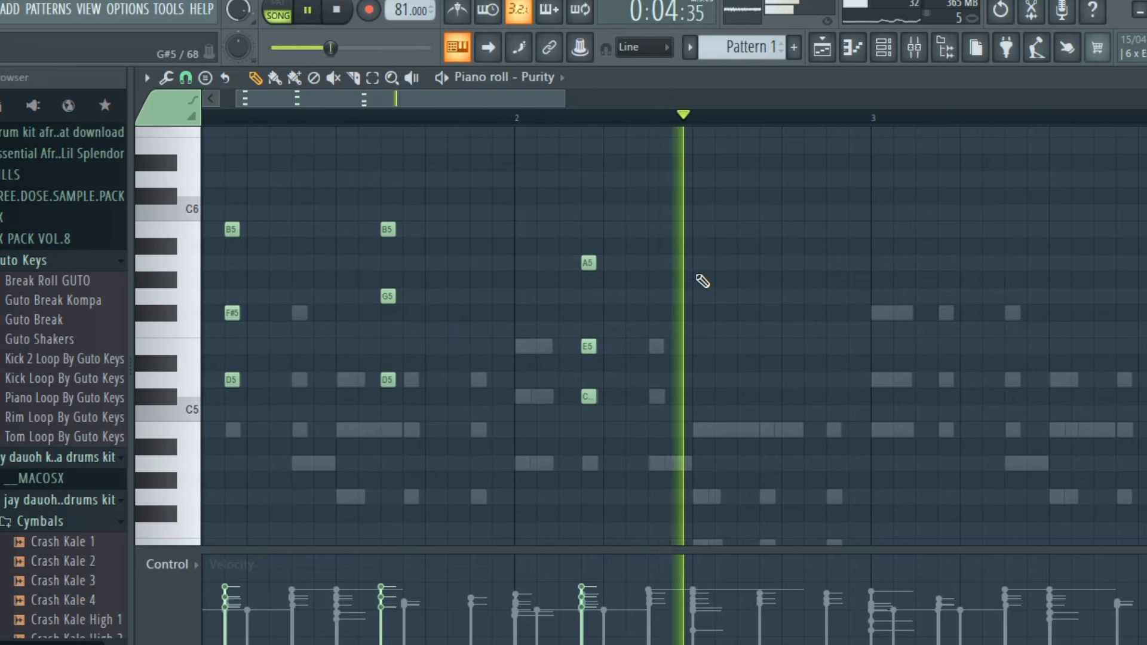
key("space")
Copy the bar 2 chord to step 11, reshape it to B4, E5 and G5, and play it back.
left_click_drag(523, 207, 660, 487)
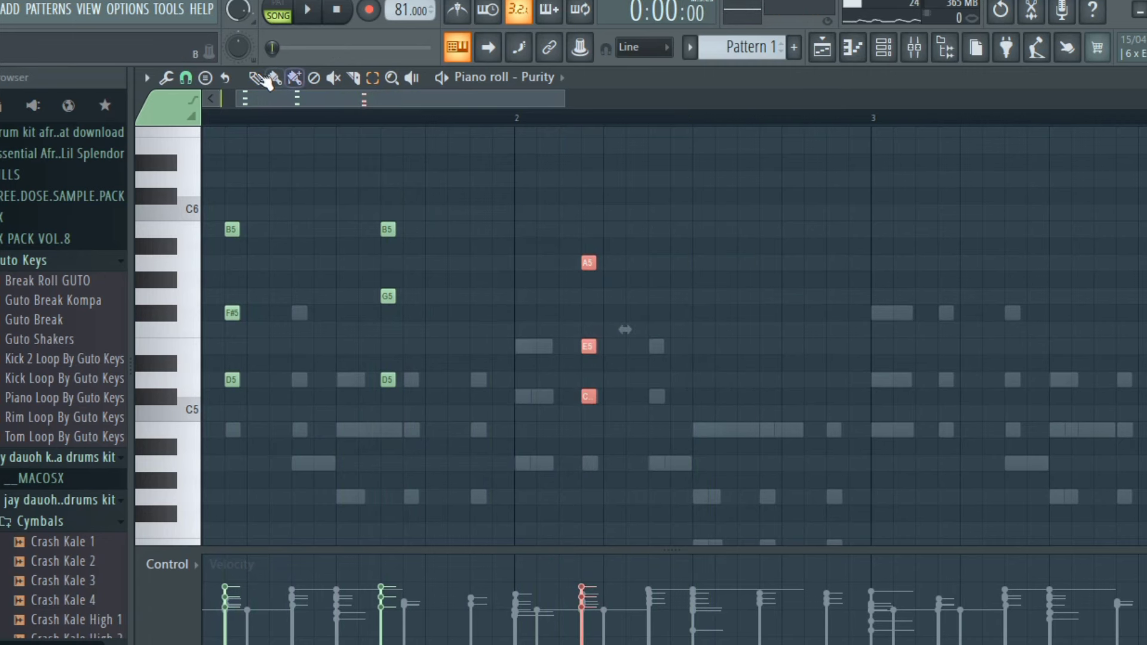
left_click_drag(589, 265, 747, 267)
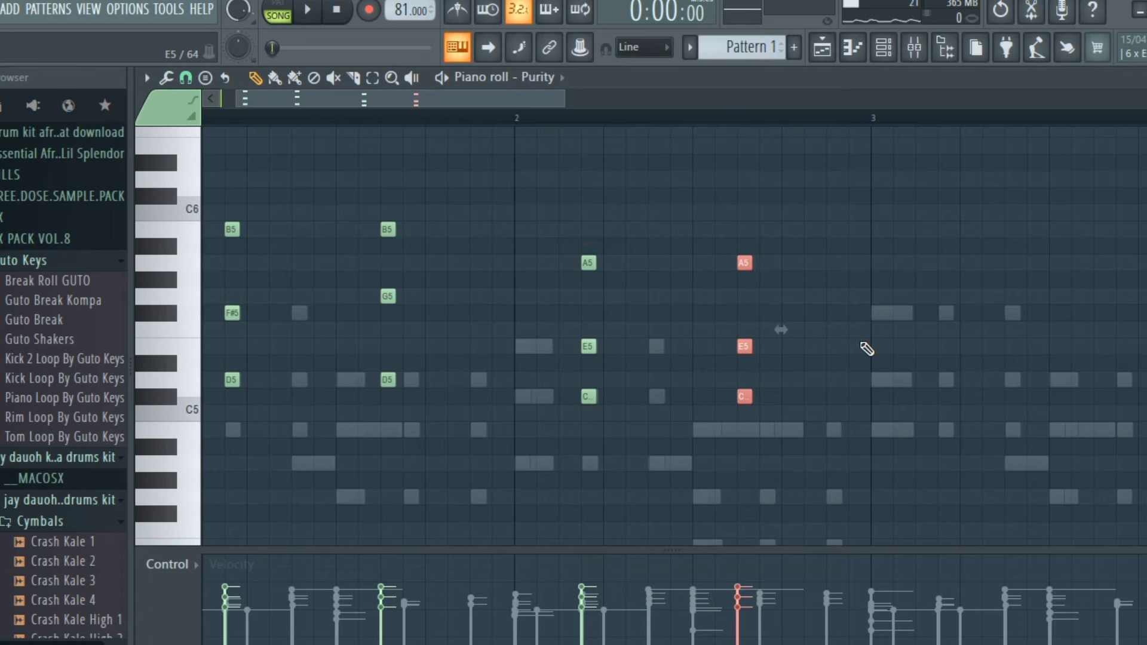
left_click_drag(743, 347, 740, 383)
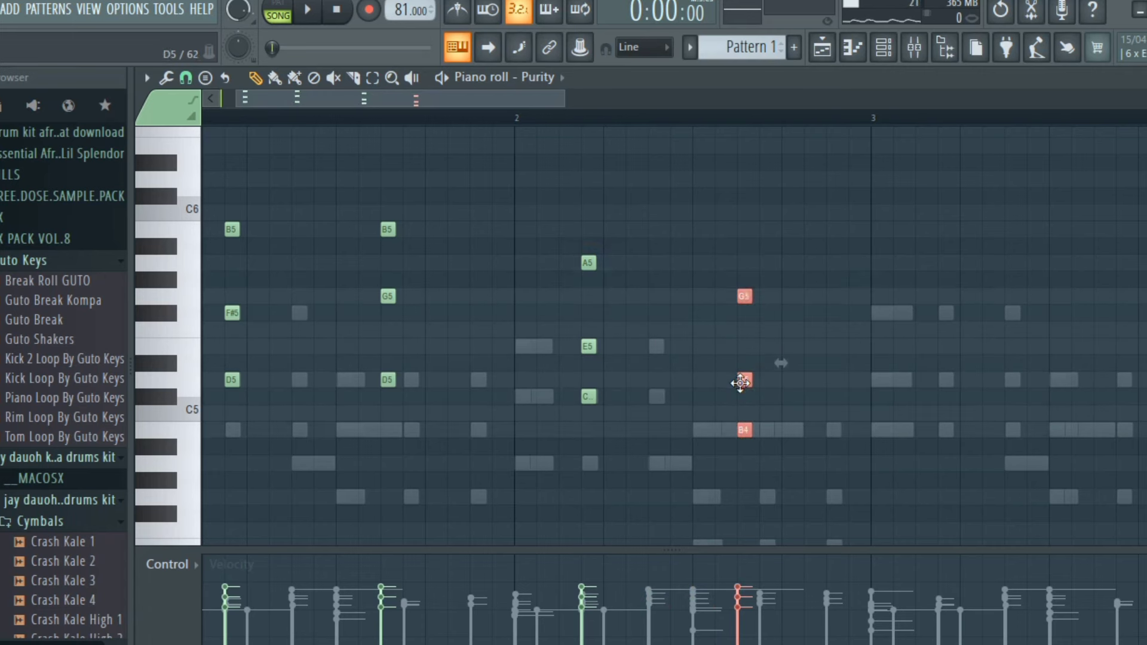
double_click(743, 430)
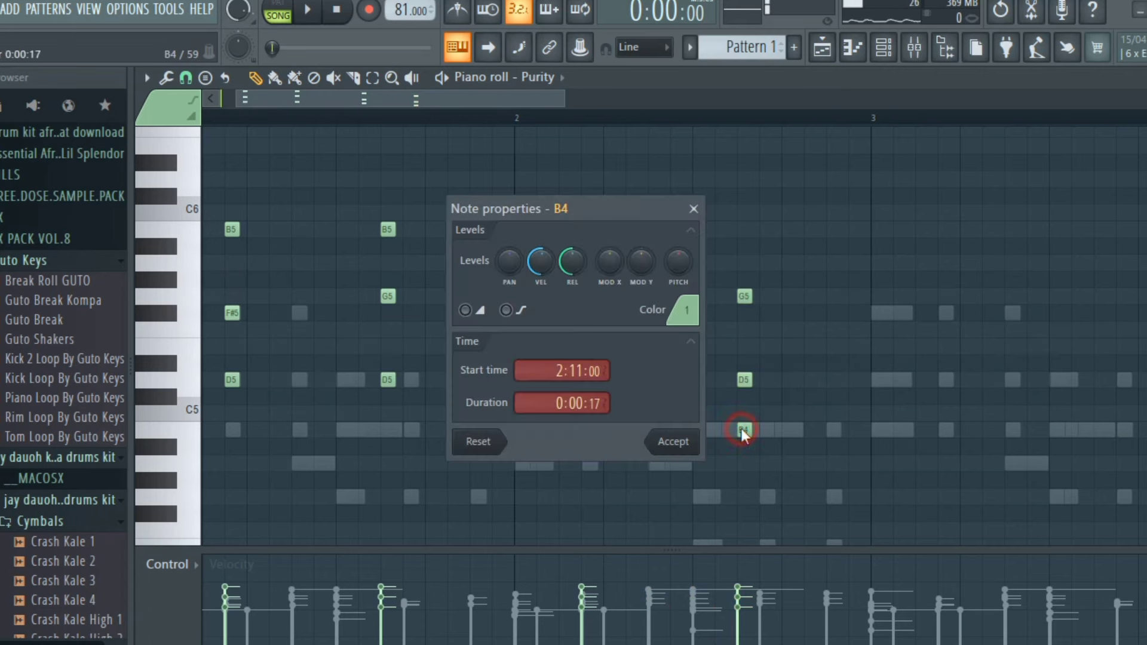
left_click(693, 208)
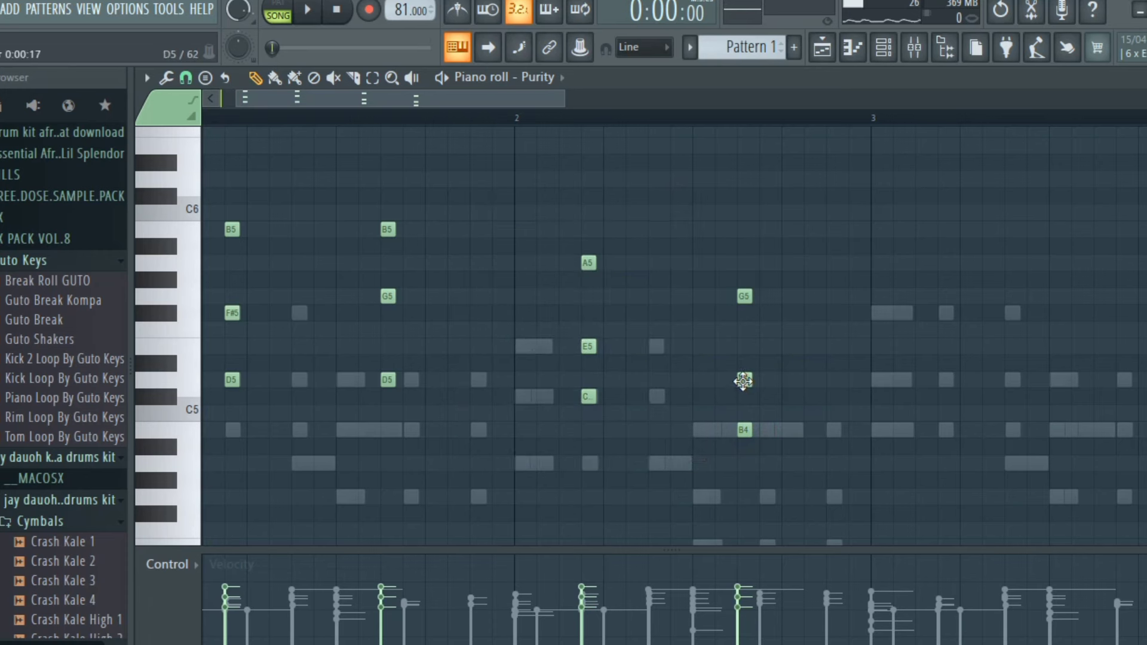
left_click_drag(743, 381, 744, 343)
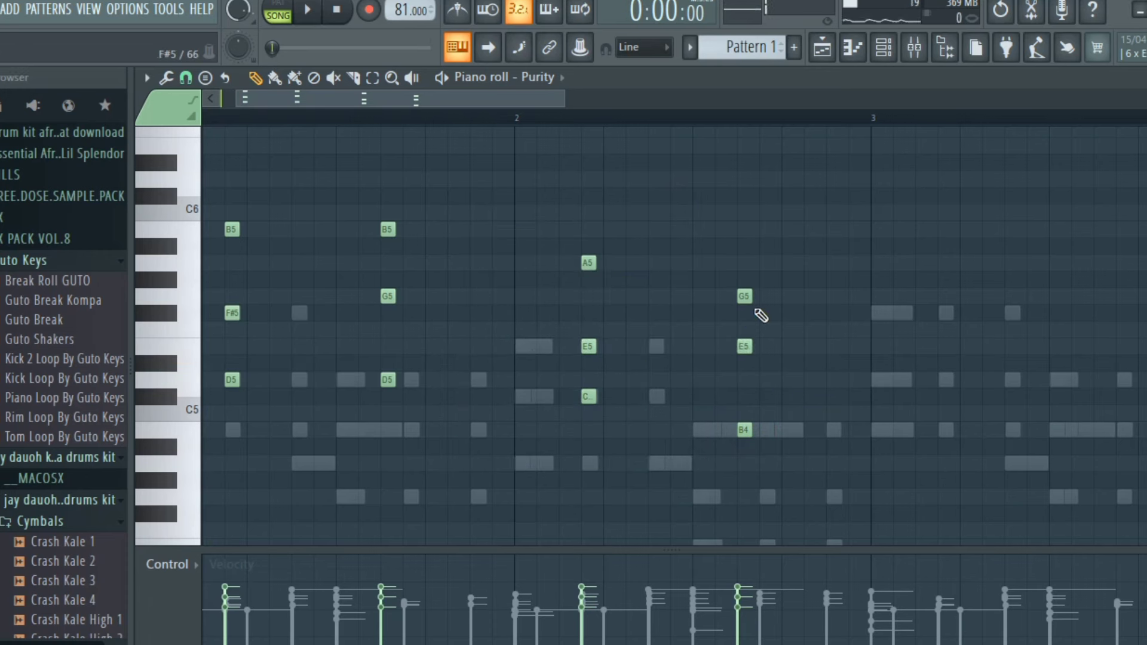
key("space")
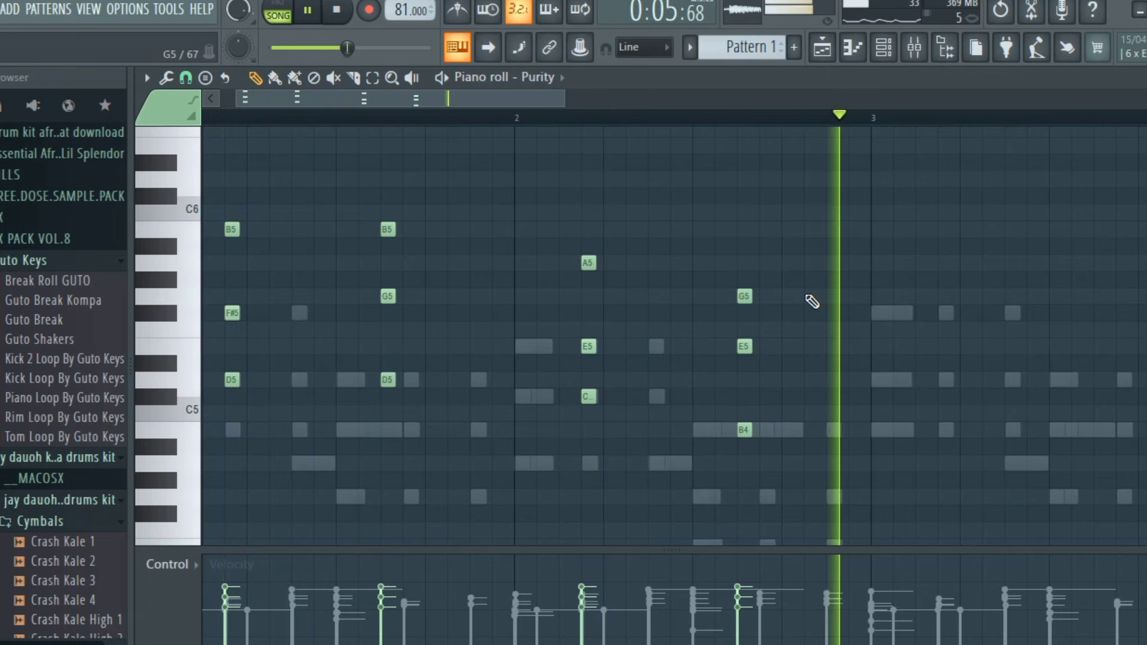
key("space")
Duplicate all the Purity chords of bars 1 and 2 into bars 3 and 4 and start playback.
left_click_drag(858, 124, 167, 308)
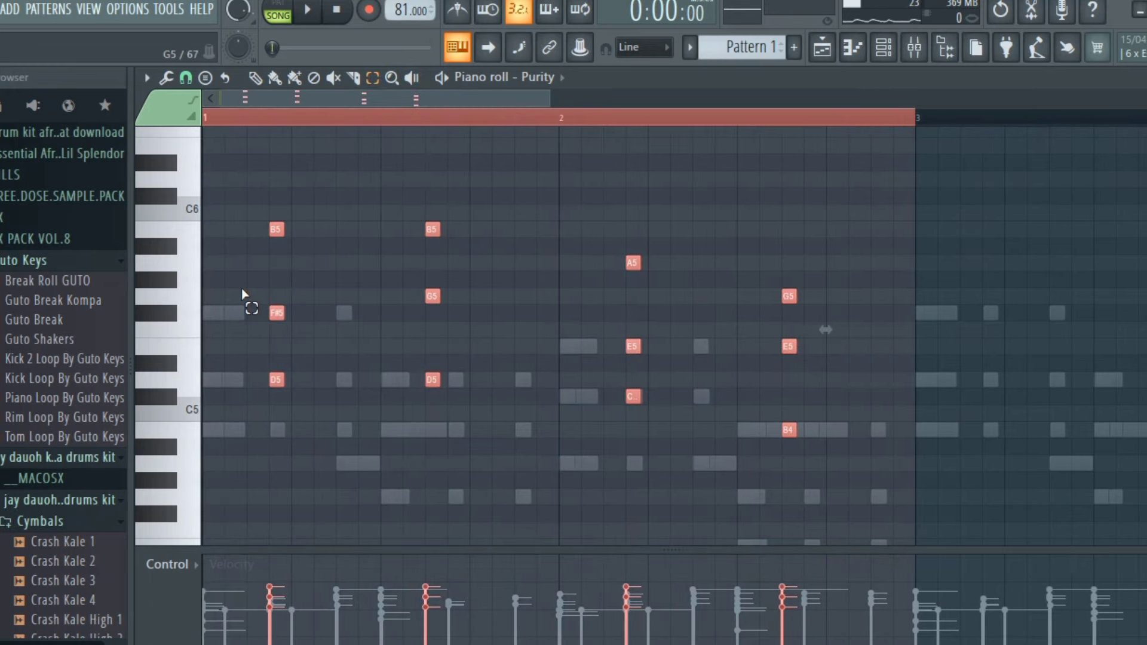
key("ctrl+b")
key("ctrl+d")
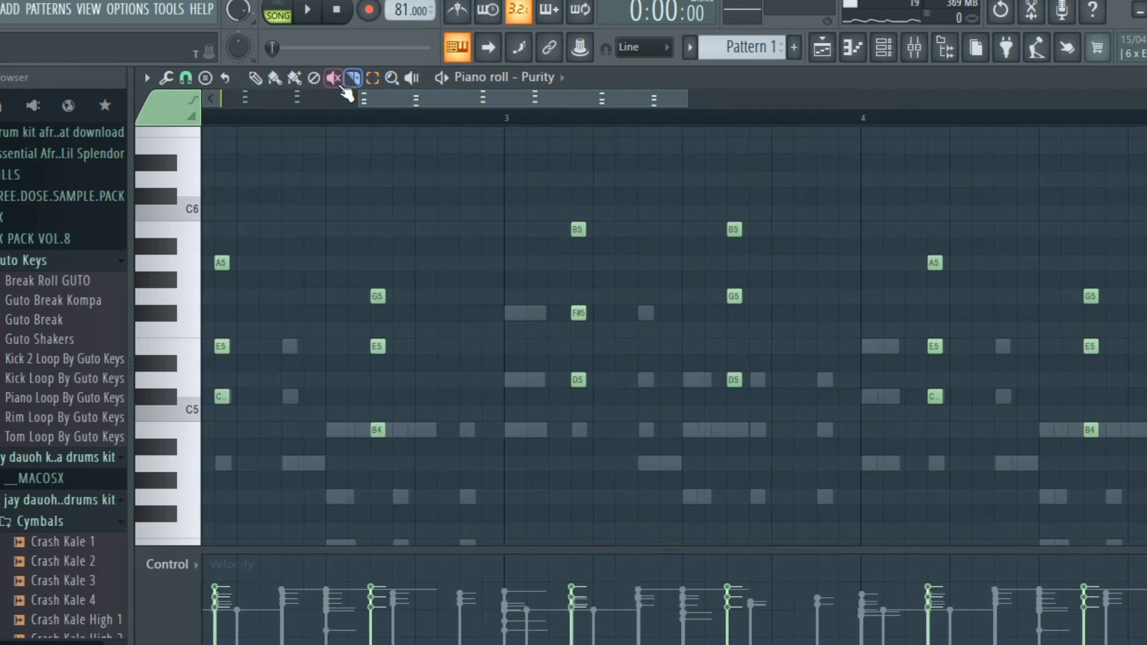
key("space")
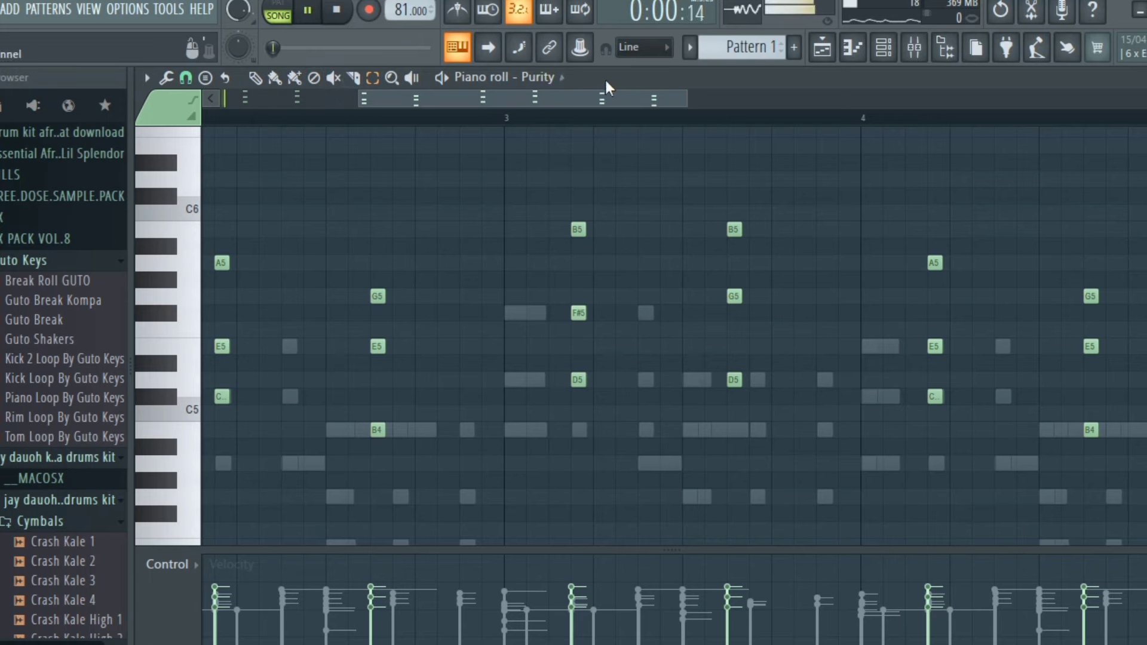
Route the Purity channel to mixer track Insert 5.
left_click(885, 48)
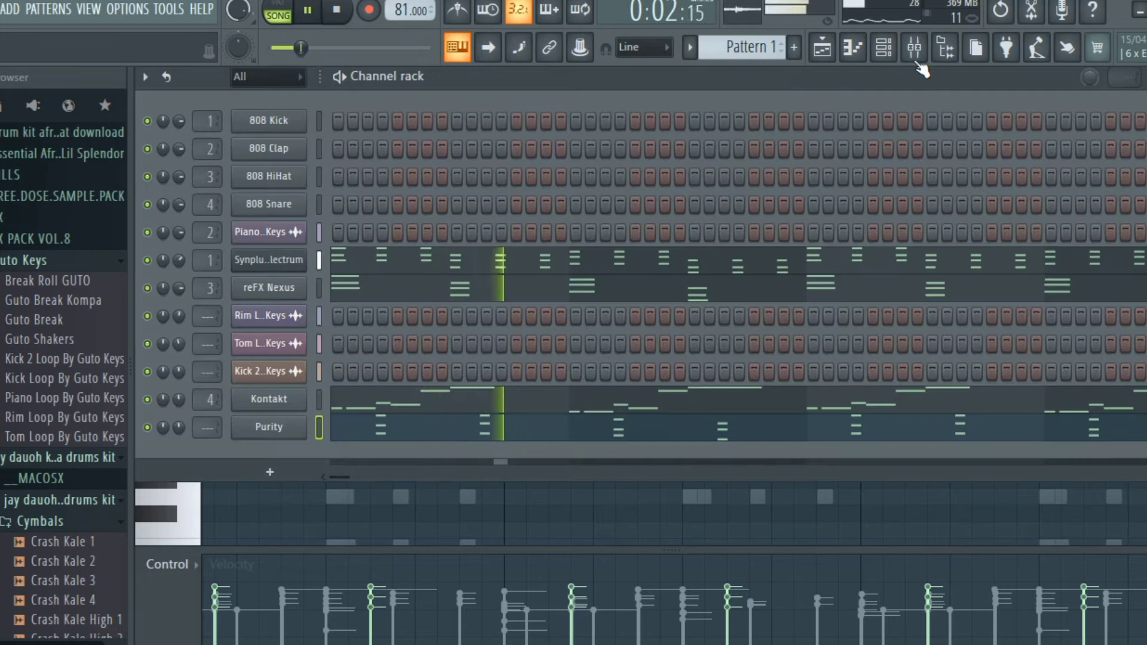
key("F9")
right_click(410, 306)
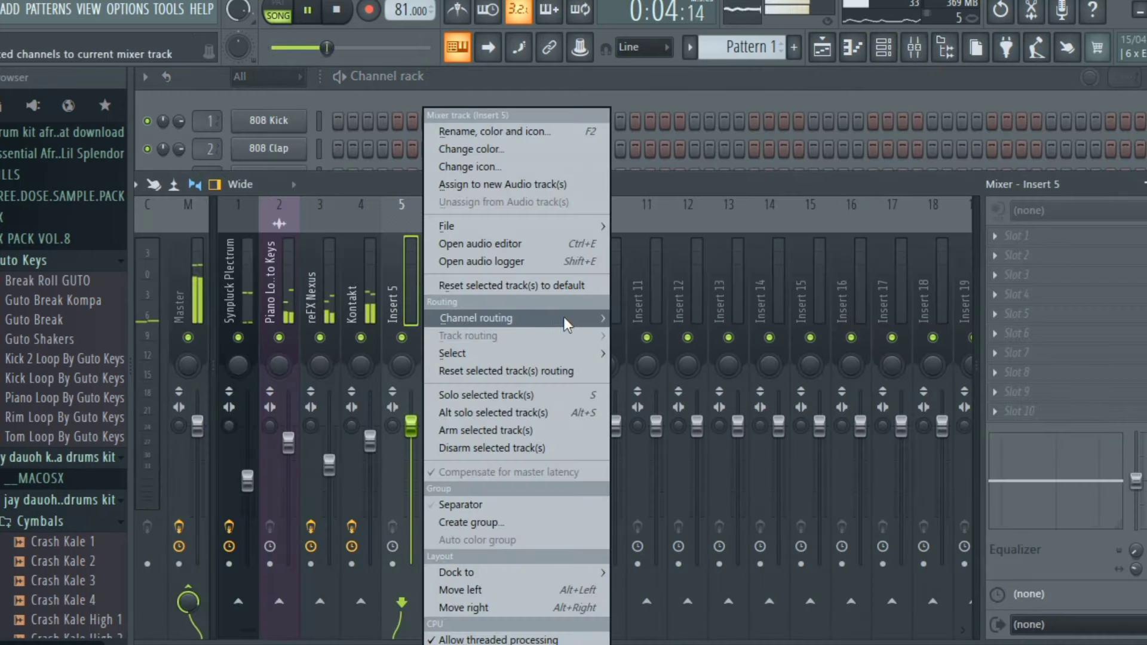
mouse_move(478, 317)
left_click(624, 321)
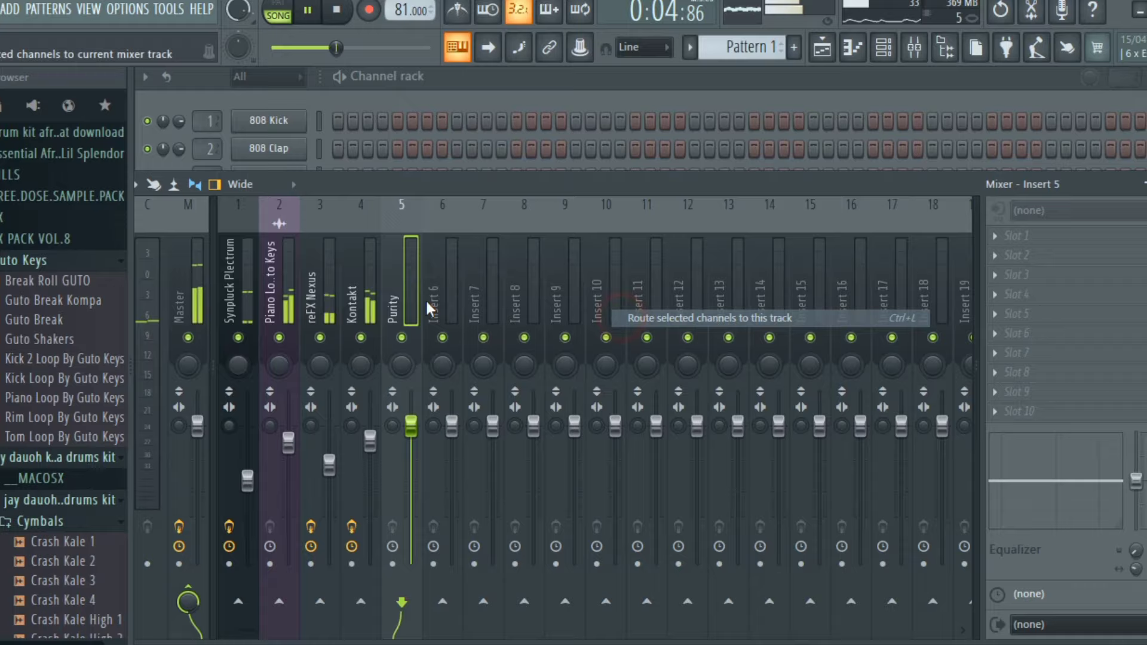
Insert Fruity Parametric EQ 2 on the Purity track and use band 1 to steeply cut the lows below about 200 Hz.
left_click(1018, 236)
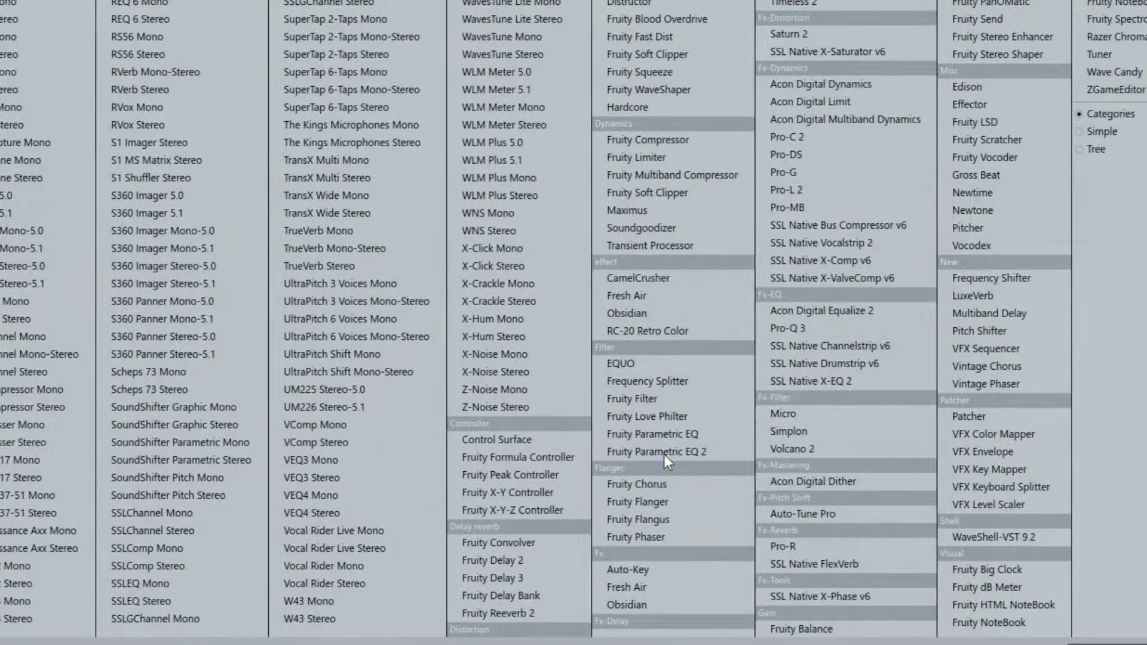
left_click(664, 452)
right_click(327, 416)
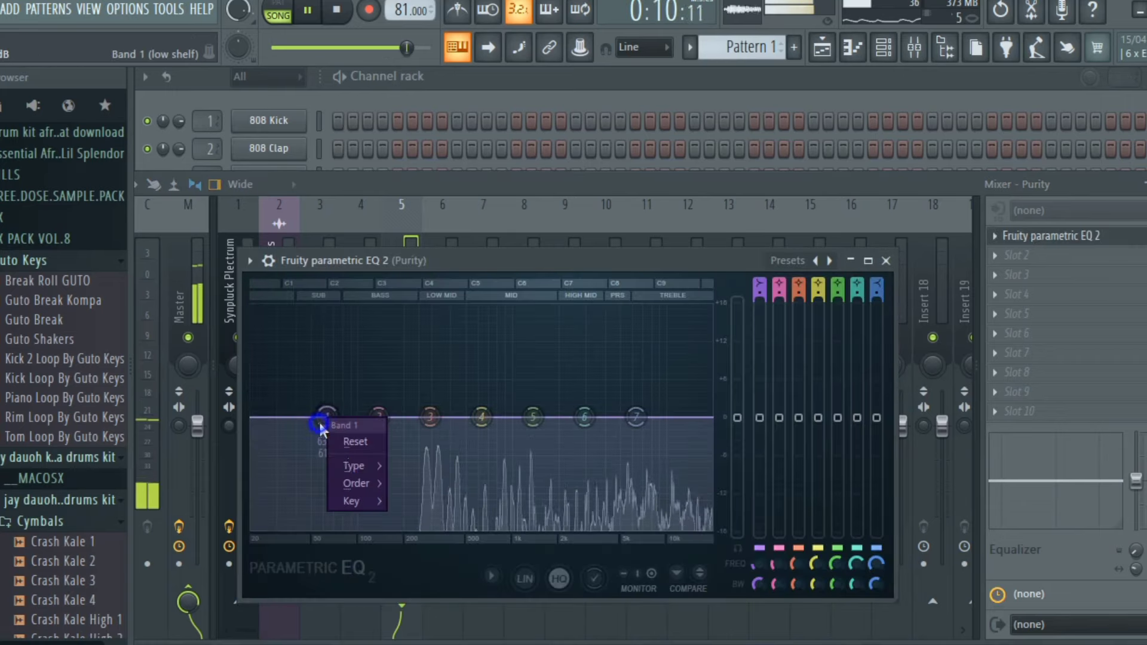
mouse_move(359, 483)
left_click(410, 483)
left_click_drag(326, 417, 408, 528)
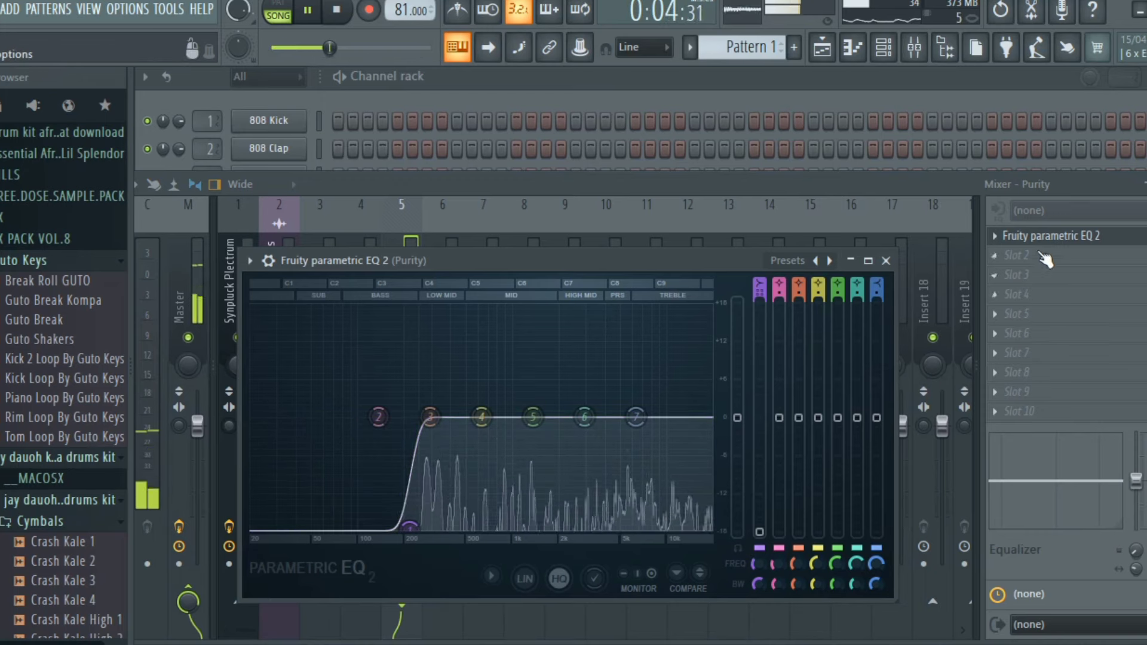
Add Fruity Reeverb 2 after the EQ on the Purity track, with slightly less dry and more wet signal.
left_click(1015, 255)
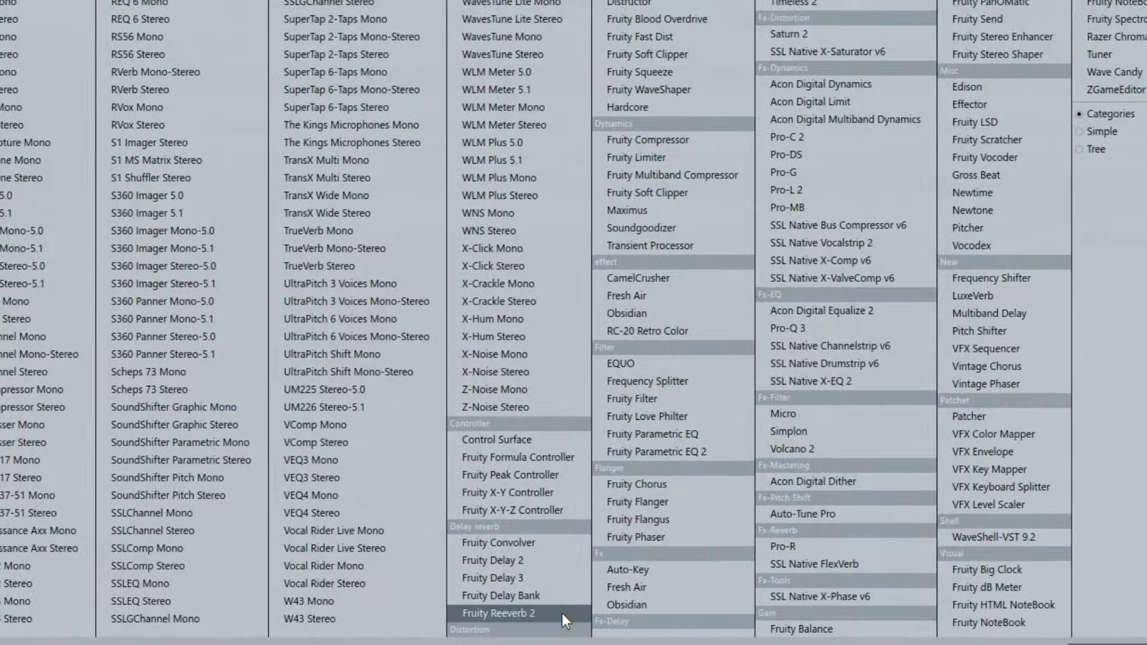
left_click(552, 613)
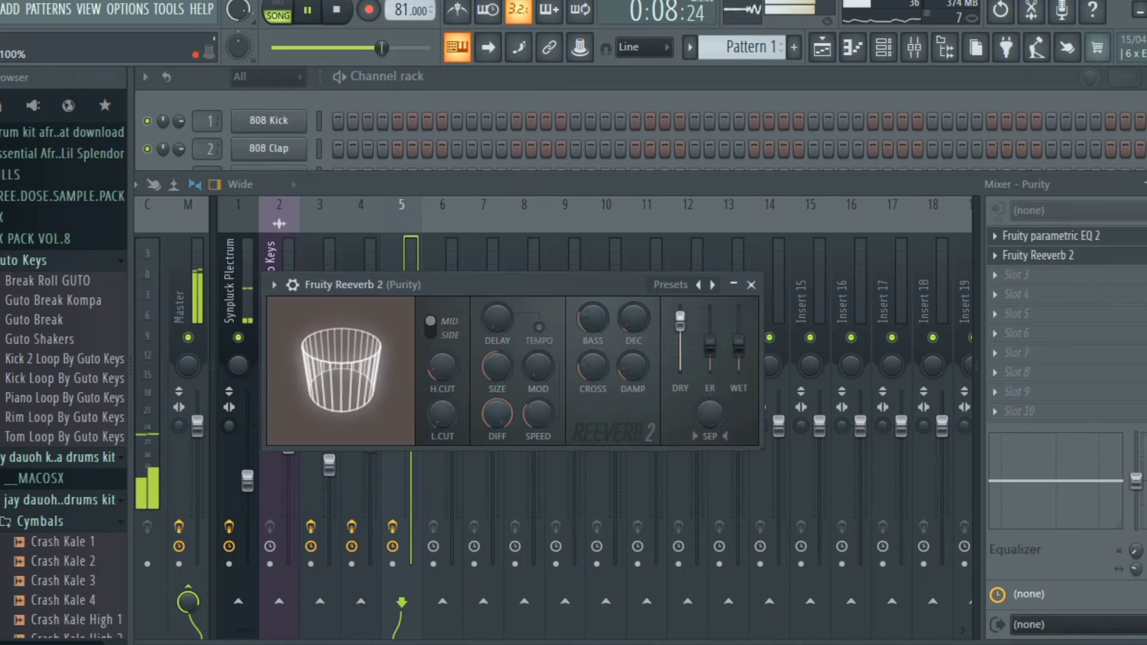
left_click_drag(740, 349, 741, 343)
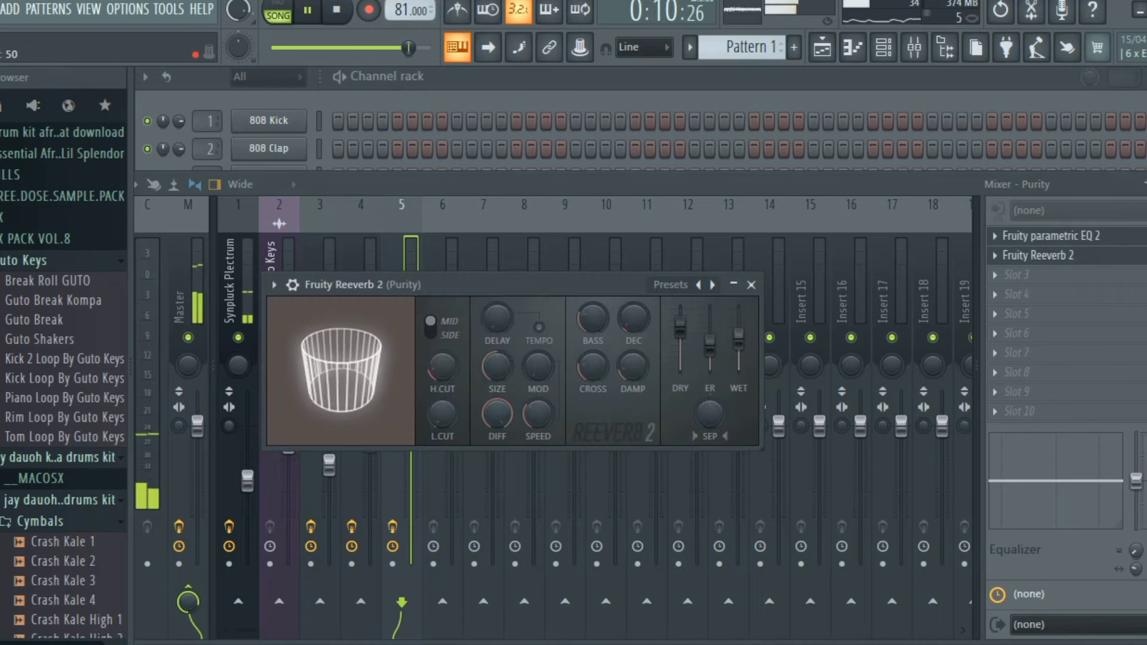
left_click(751, 285)
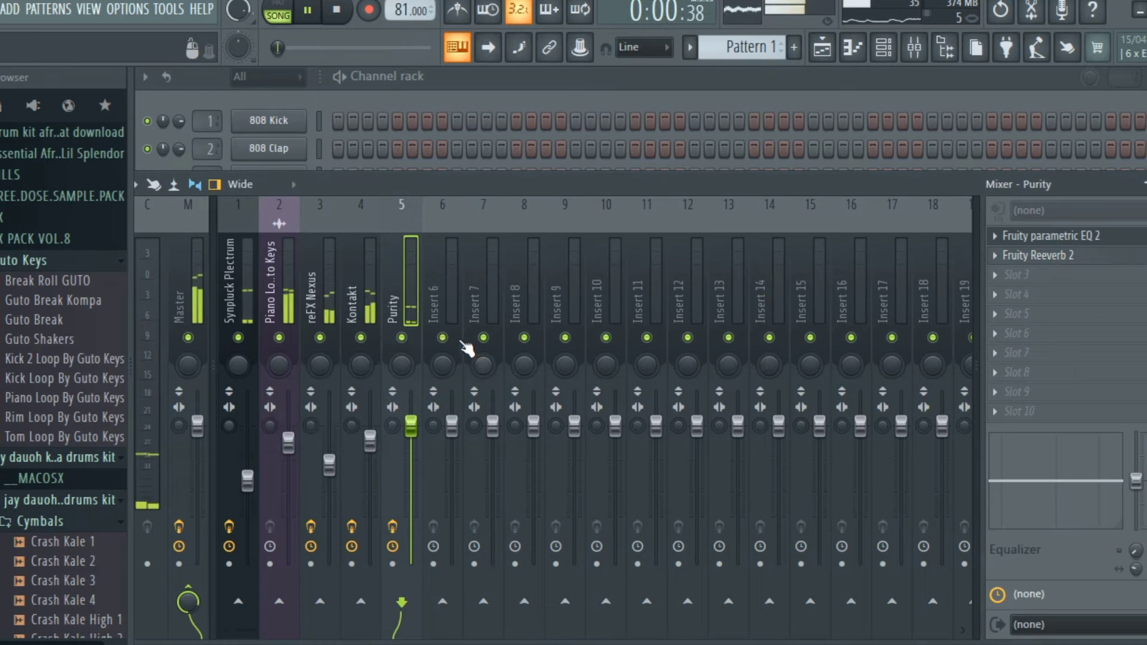
Lower the Purity mixer track to -3.8 dB, pan it to the right, and stop playback.
left_click(471, 81)
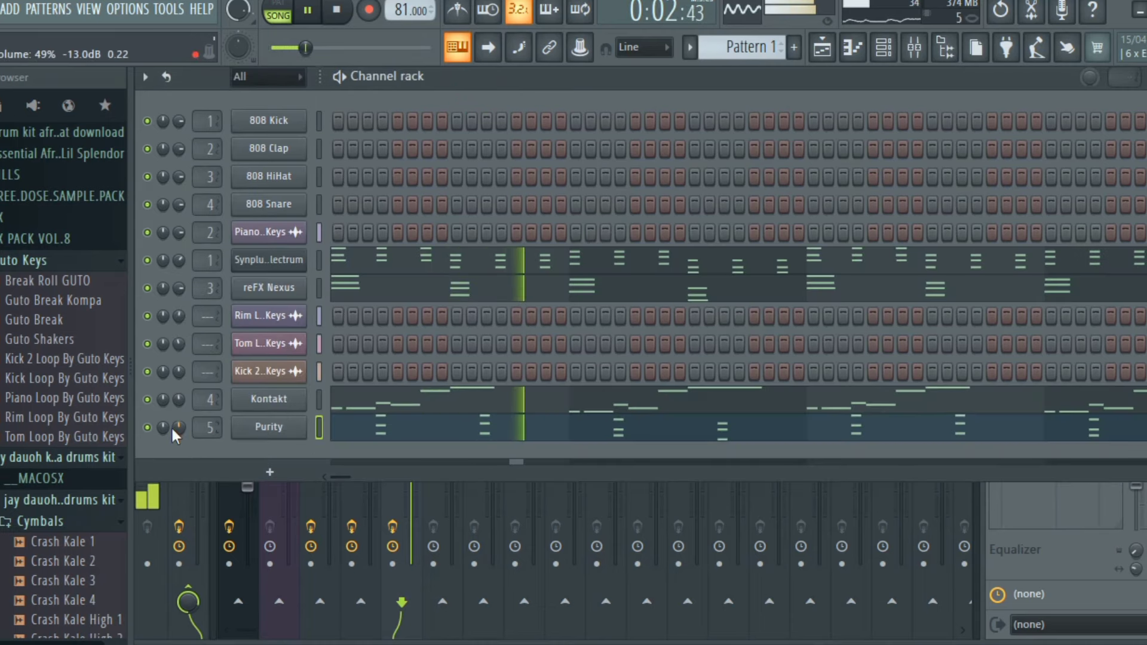
right_click(162, 346)
left_click(205, 359)
left_click(418, 508)
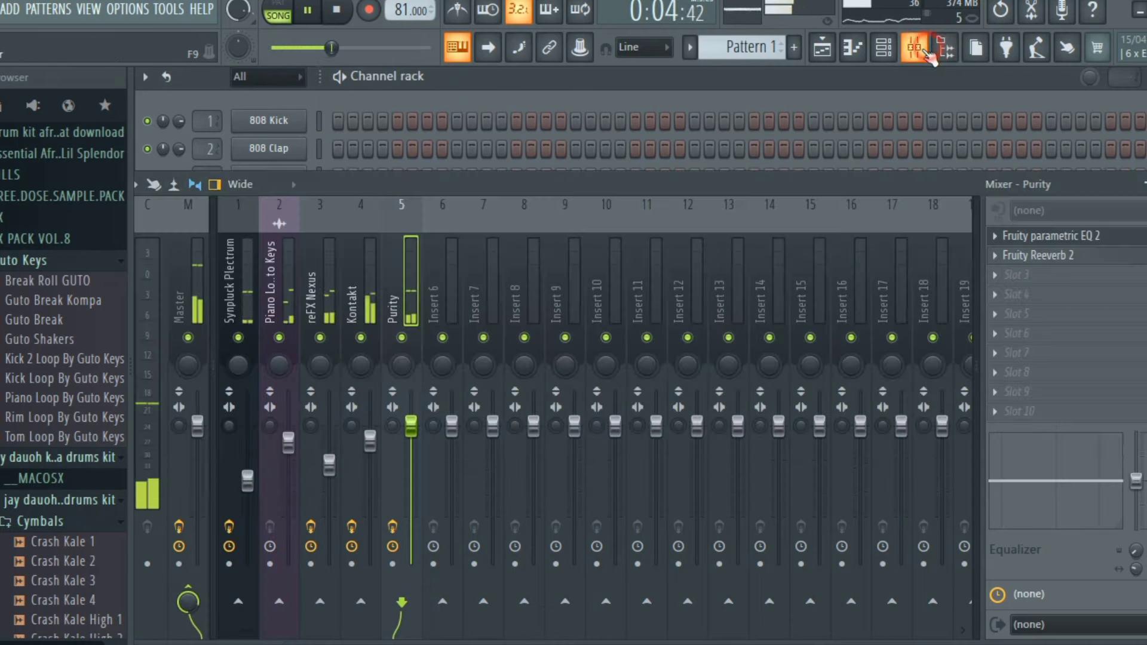
left_click_drag(418, 425, 411, 454)
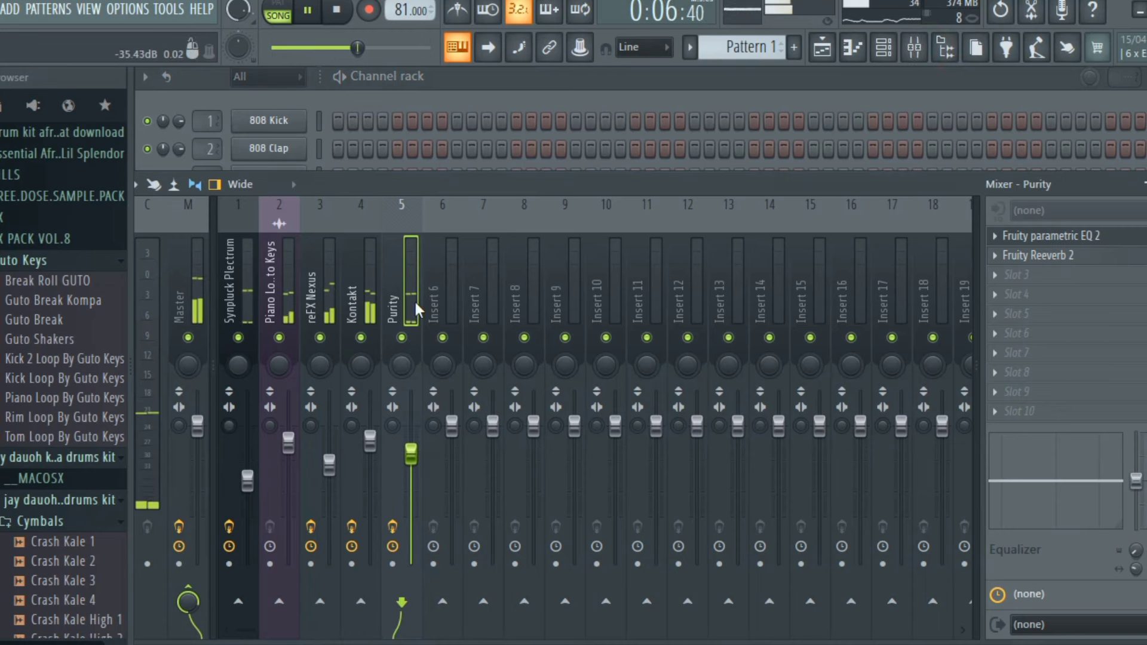
left_click_drag(401, 374, 404, 340)
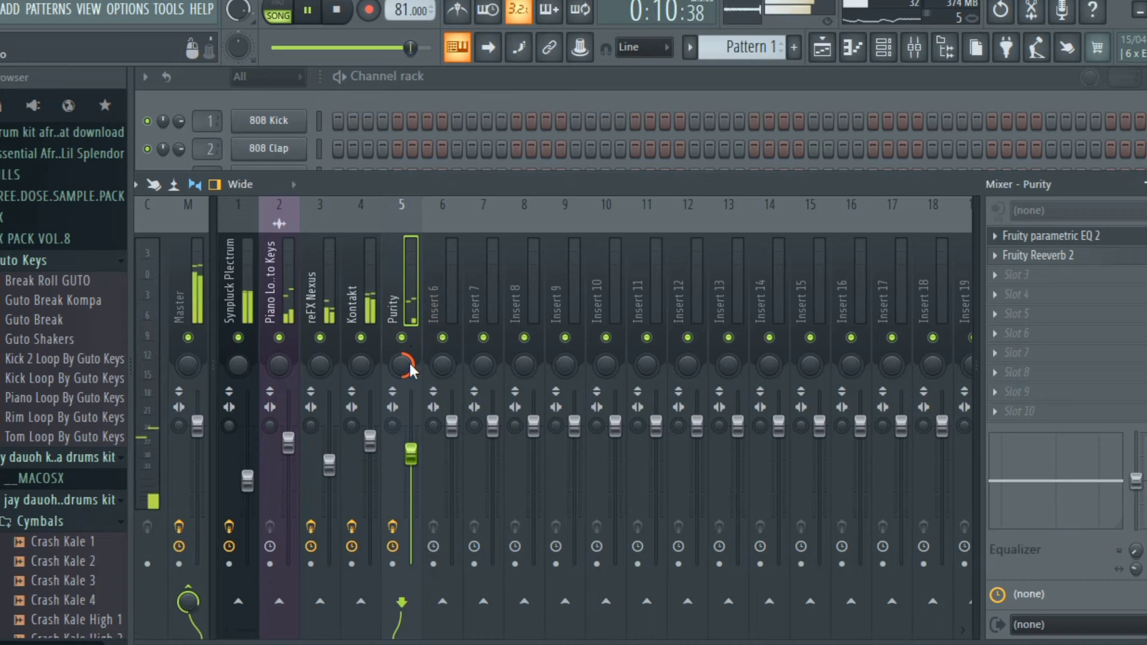
left_click_drag(416, 466, 417, 457)
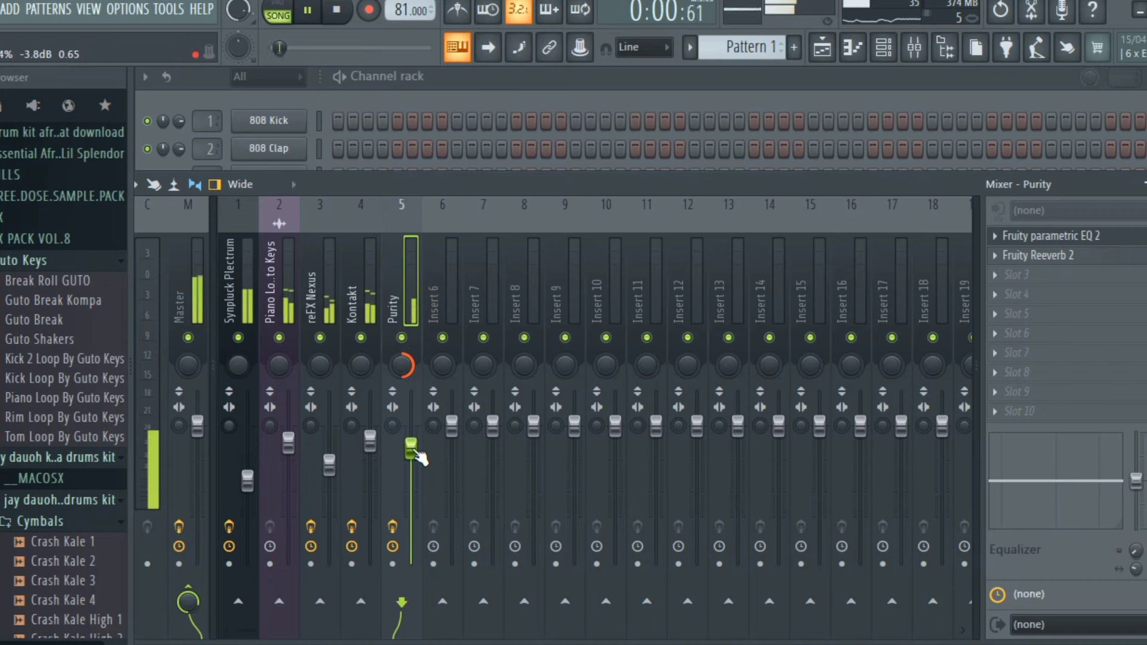
key("space")
Add a RealGuitar Classic channel to Pattern 2 and open its piano roll.
left_click(662, 134)
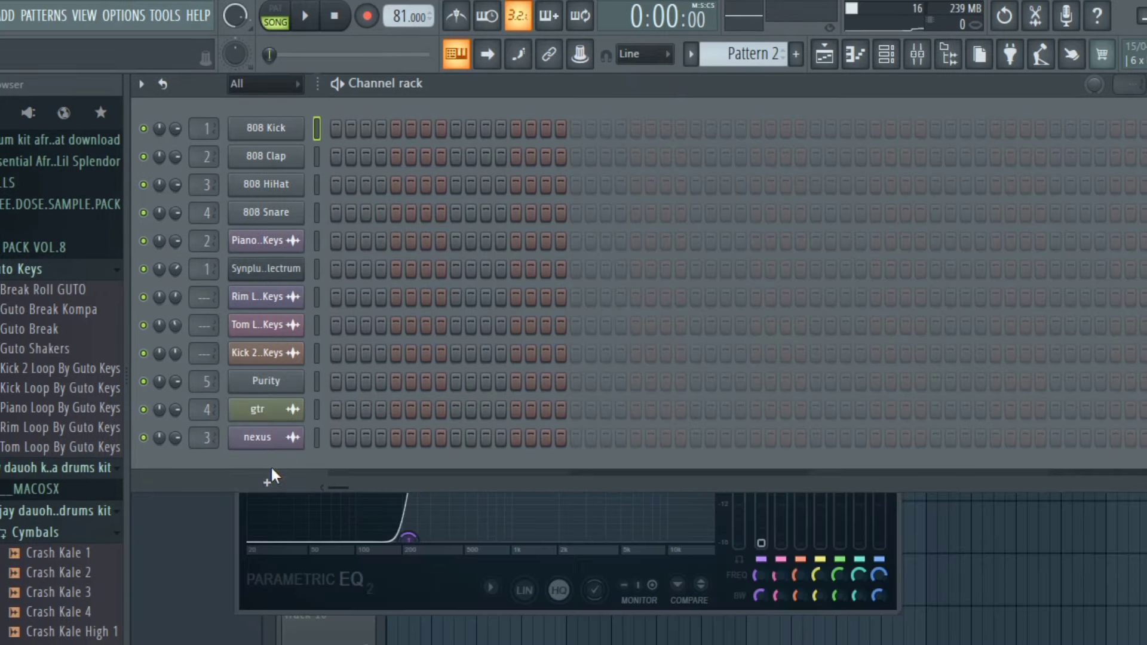
left_click(263, 487)
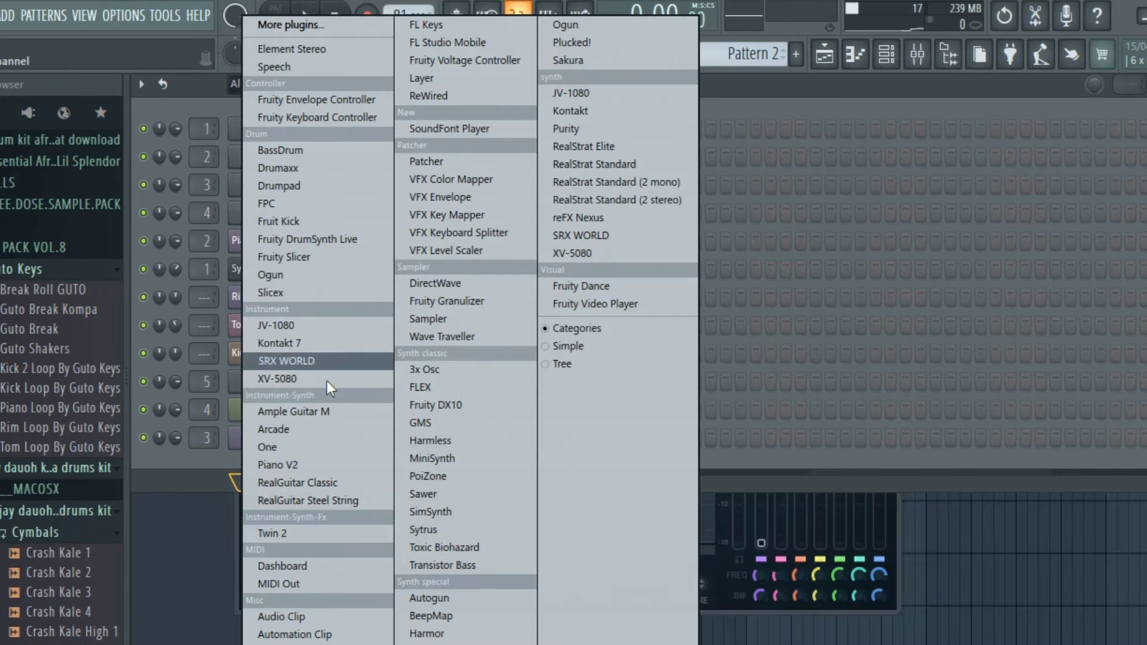
left_click(302, 483)
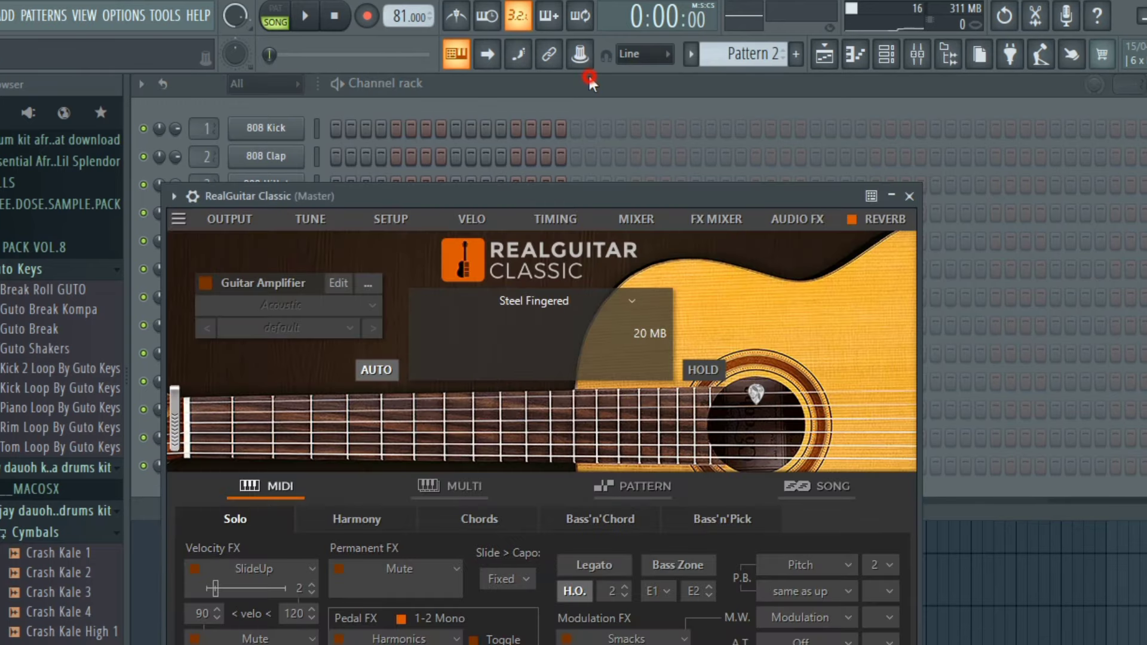
left_click(589, 78)
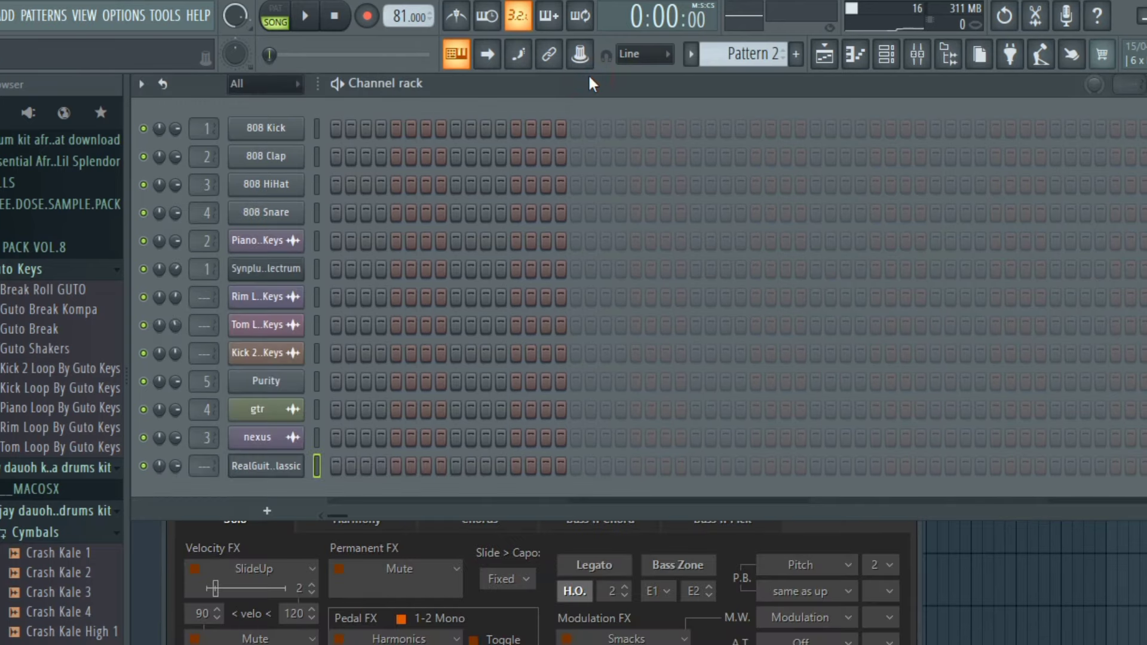
right_click(306, 406)
left_click(350, 415)
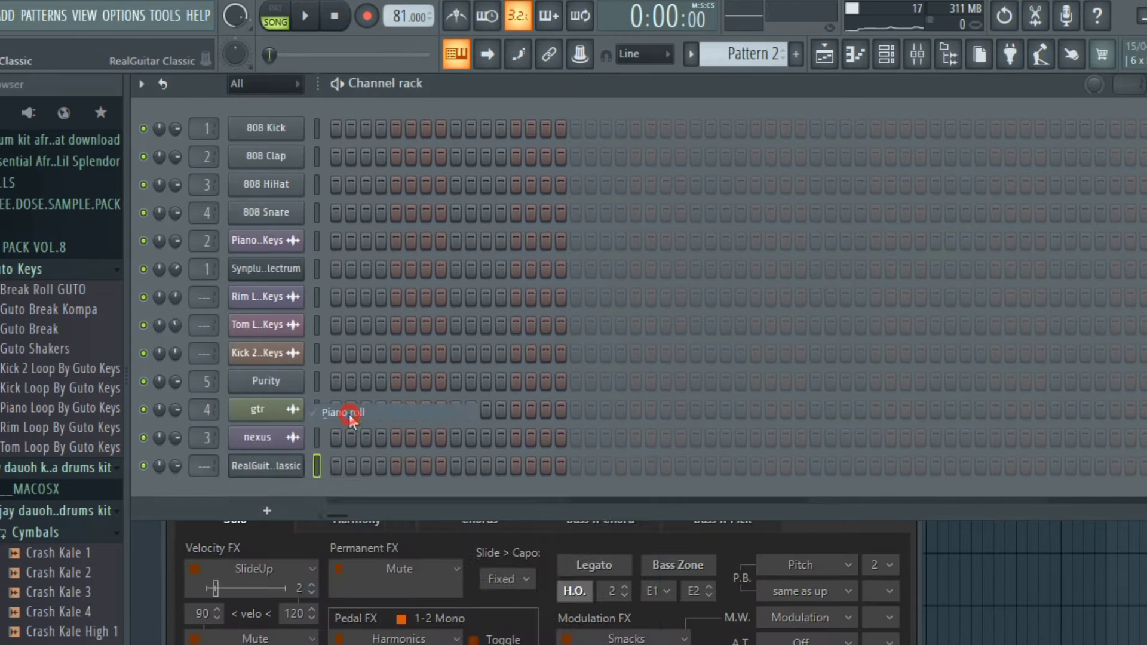
Write a D5, F#5 and B5 guitar chord at step 2 of bar 1 and play it back.
left_click(225, 373)
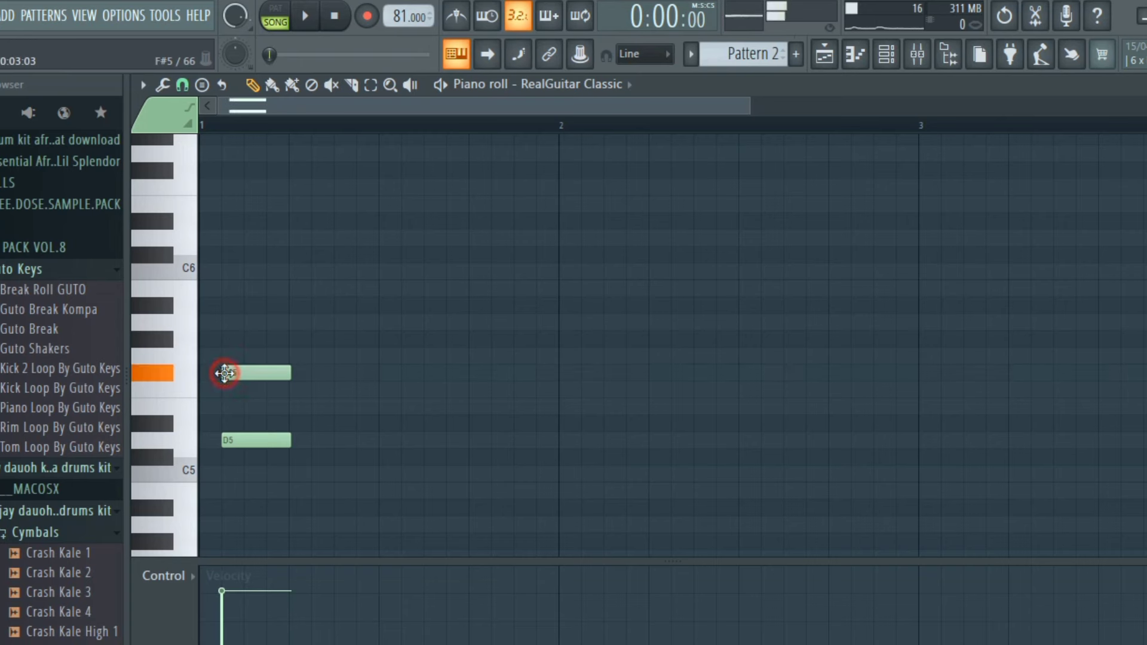
left_click(238, 287)
key("space")
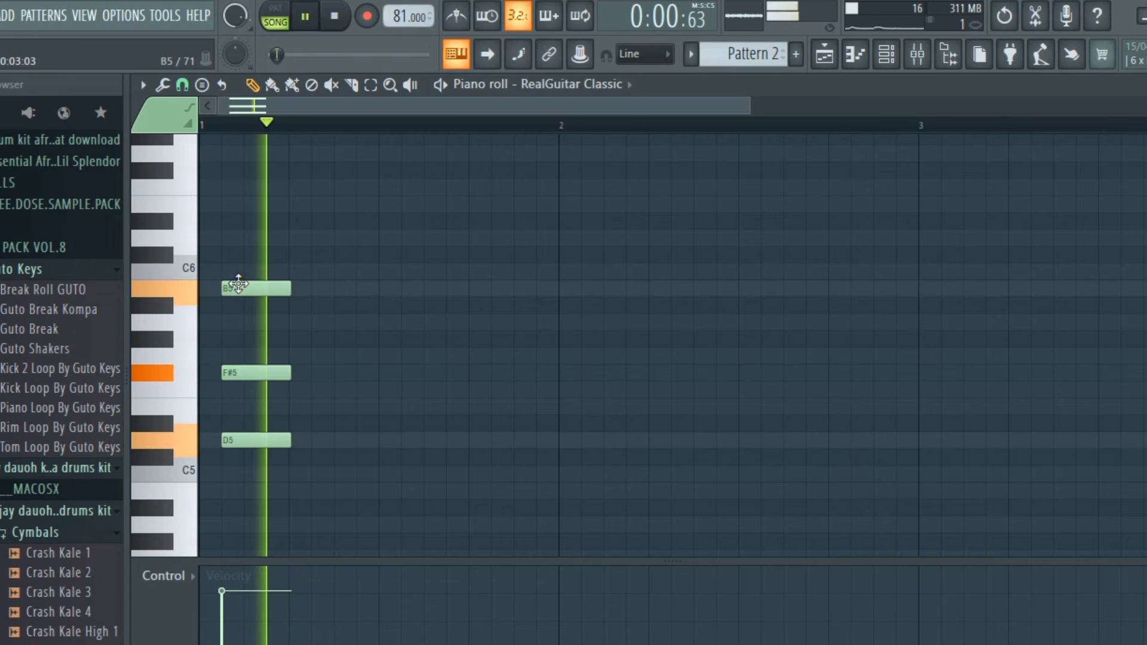
key("space")
Lower the velocities of the chord's D5, B5 and F#5 notes by different amounts and play it back.
scroll(245, 290, "down", 3)
left_click(258, 289)
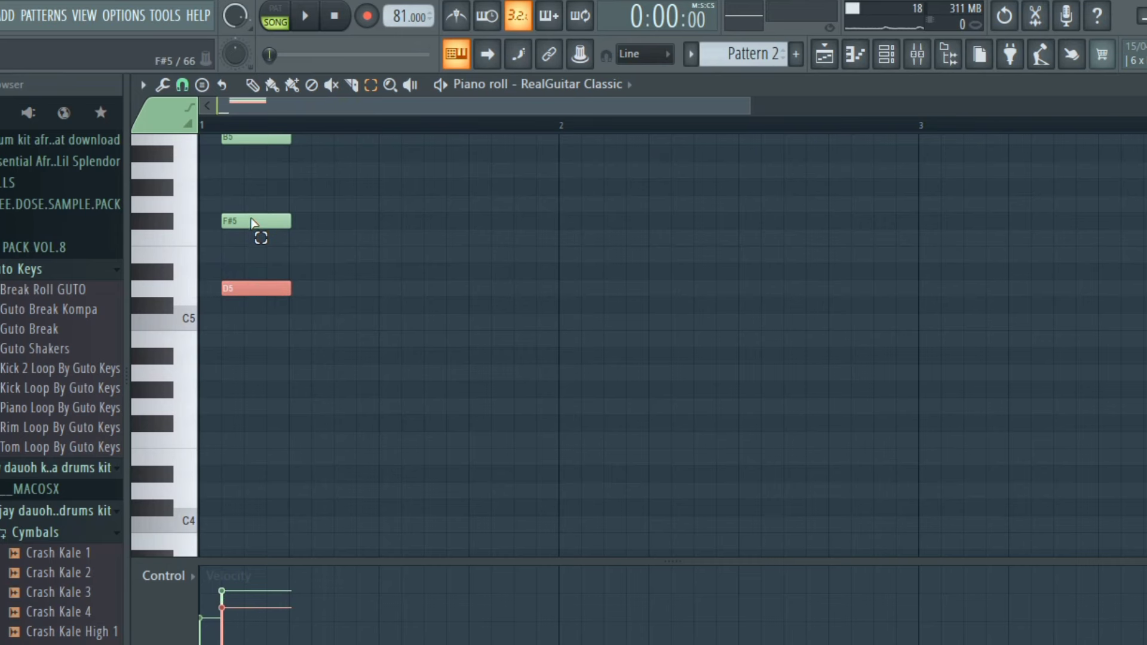
left_click(242, 138)
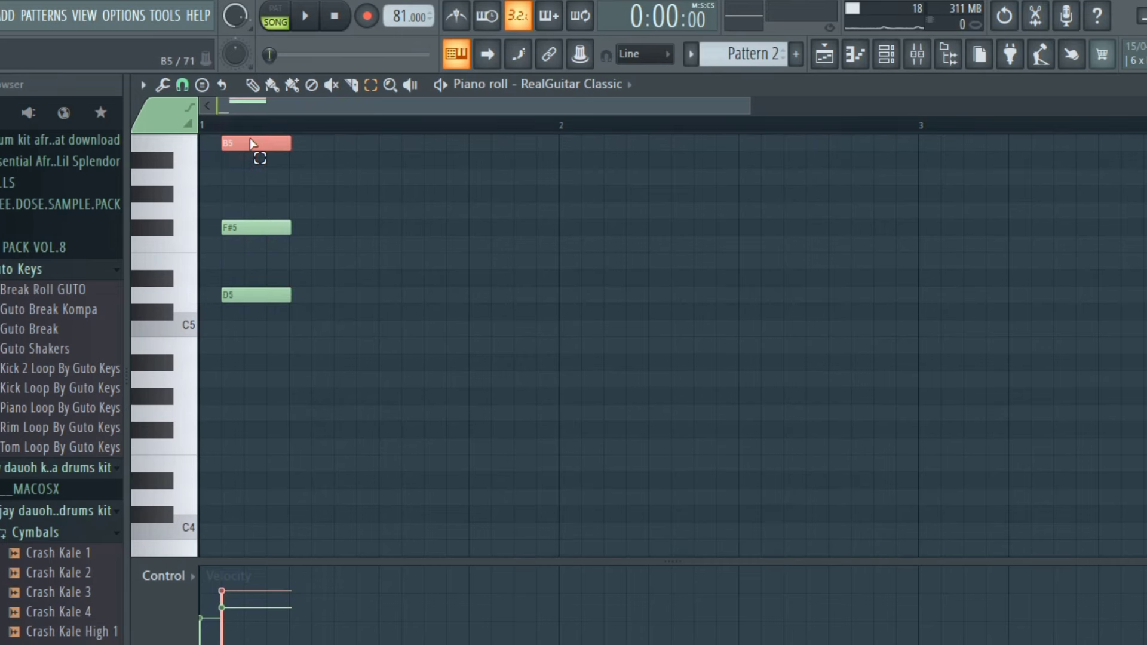
left_click(257, 227)
key("space")
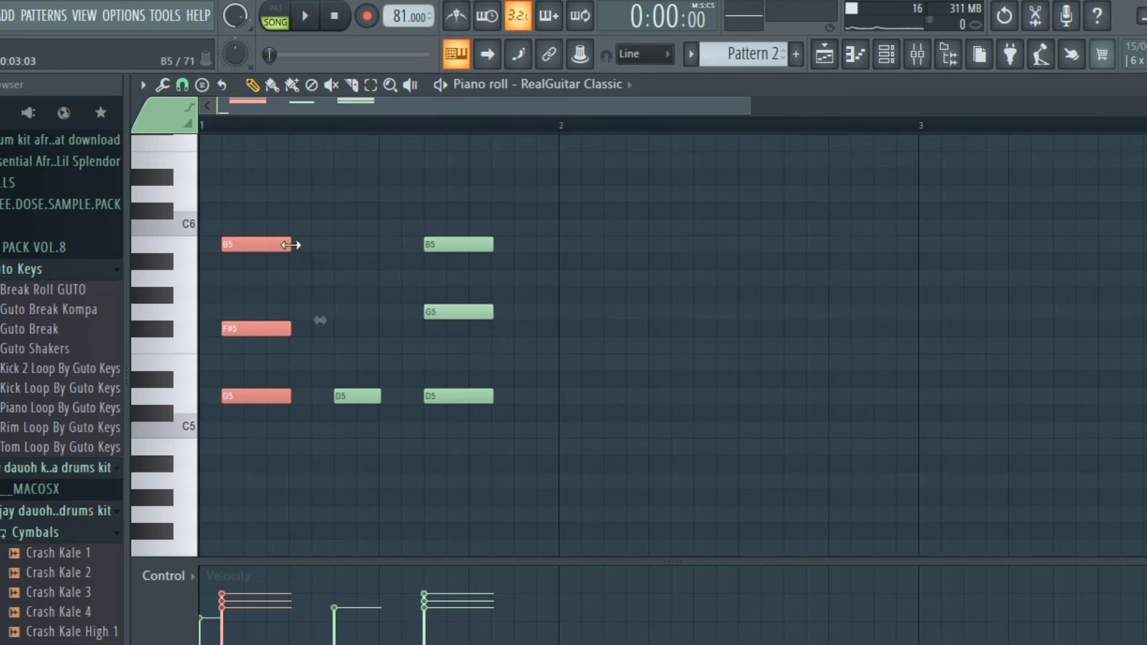
Shorten both three-note chords in bar 1 to two steps each and listen to the guitar part with the beat.
left_click_drag(291, 245, 277, 249)
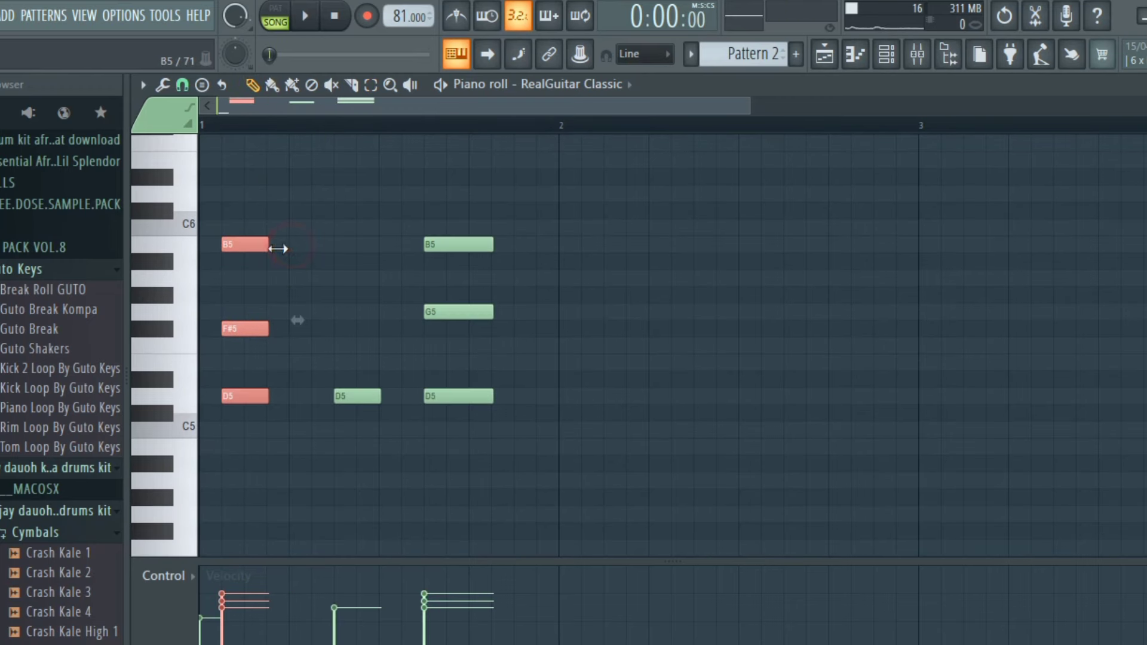
left_click(321, 194)
key("e")
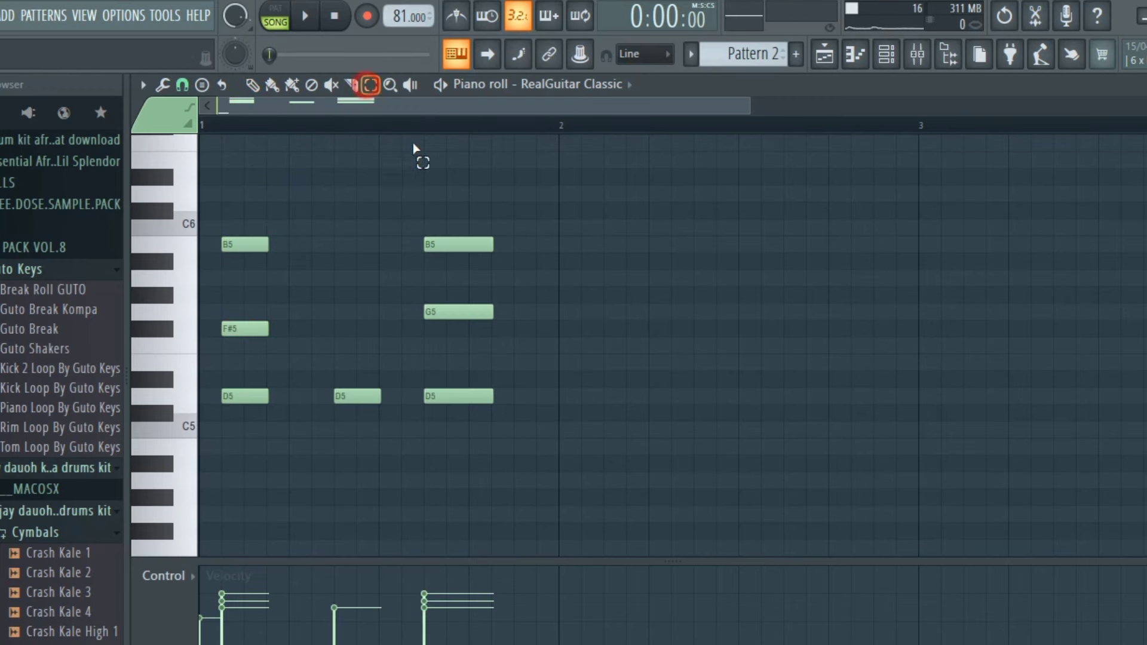
left_click_drag(417, 146, 496, 436)
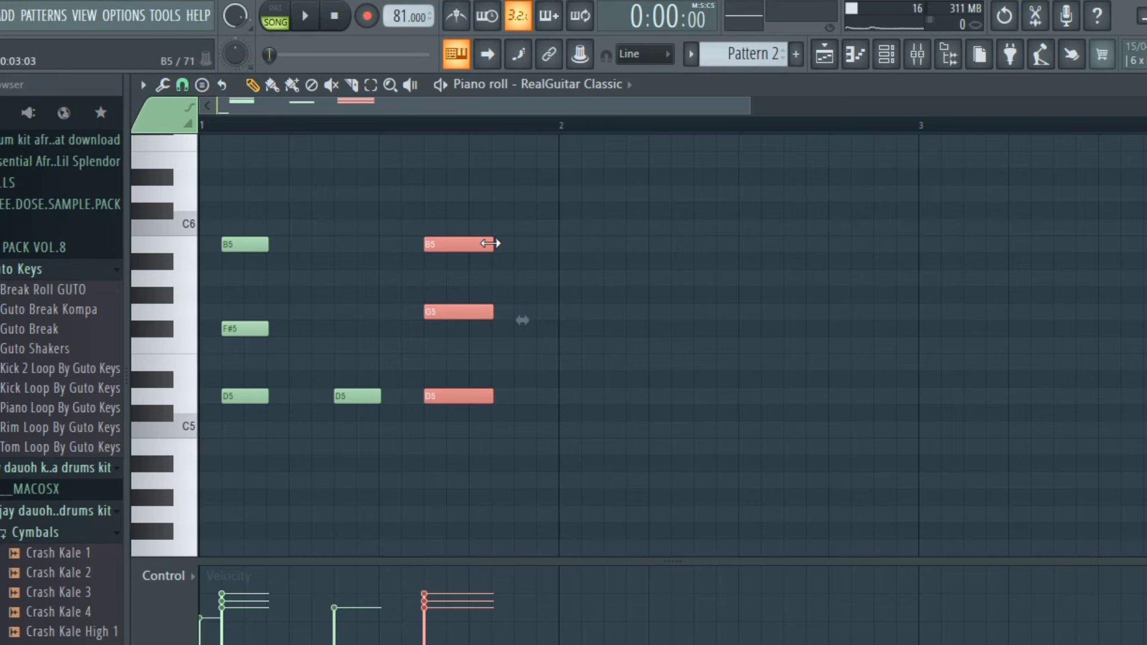
left_click_drag(495, 245, 472, 248)
key("F6")
key("space")
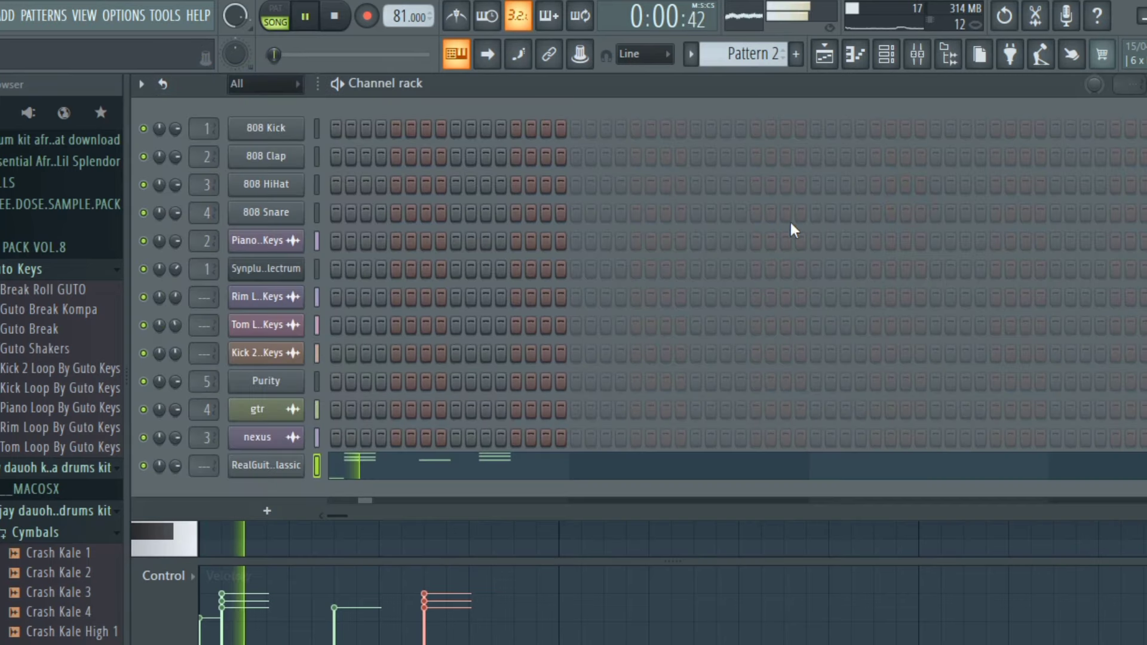
left_click(546, 466)
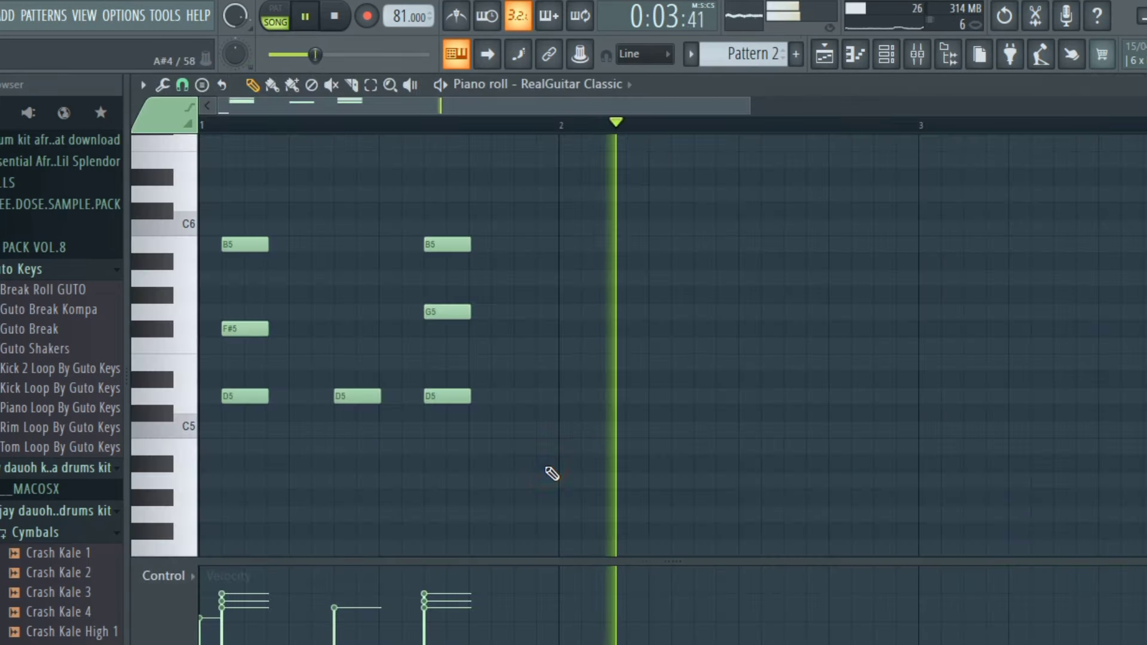
key("space")
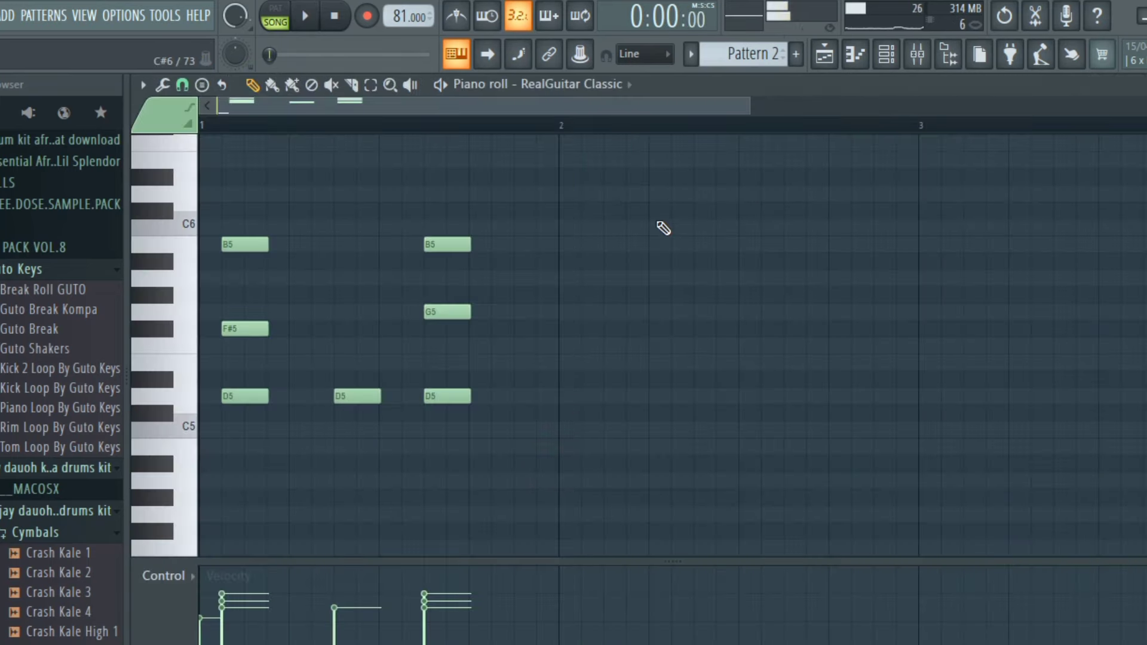
Add a D5 at step 15 of bar 1, and copy the D5, G5, B5 chord to step 3 of bar 2, a semitone lower.
left_click(351, 395)
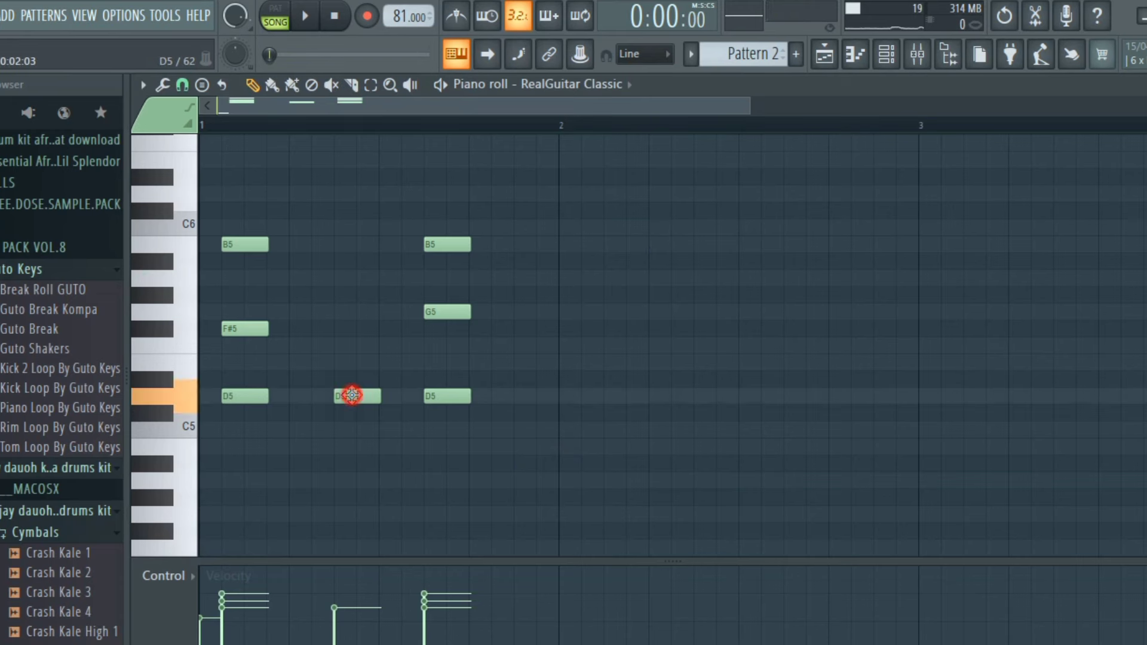
left_click(523, 395)
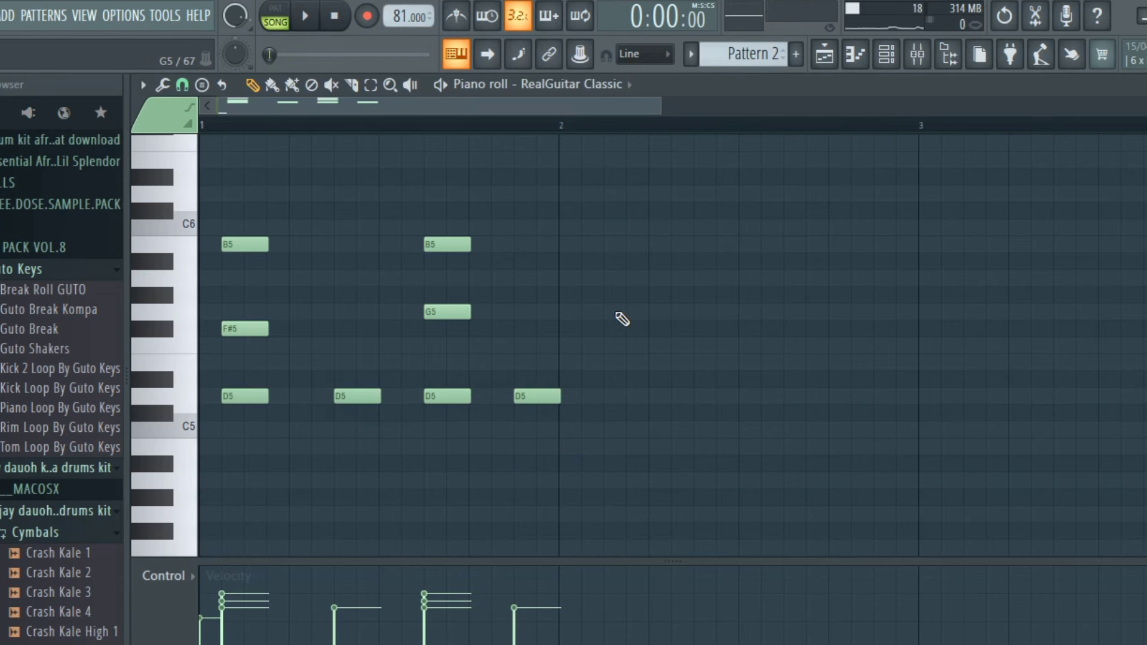
left_click_drag(409, 168, 472, 418)
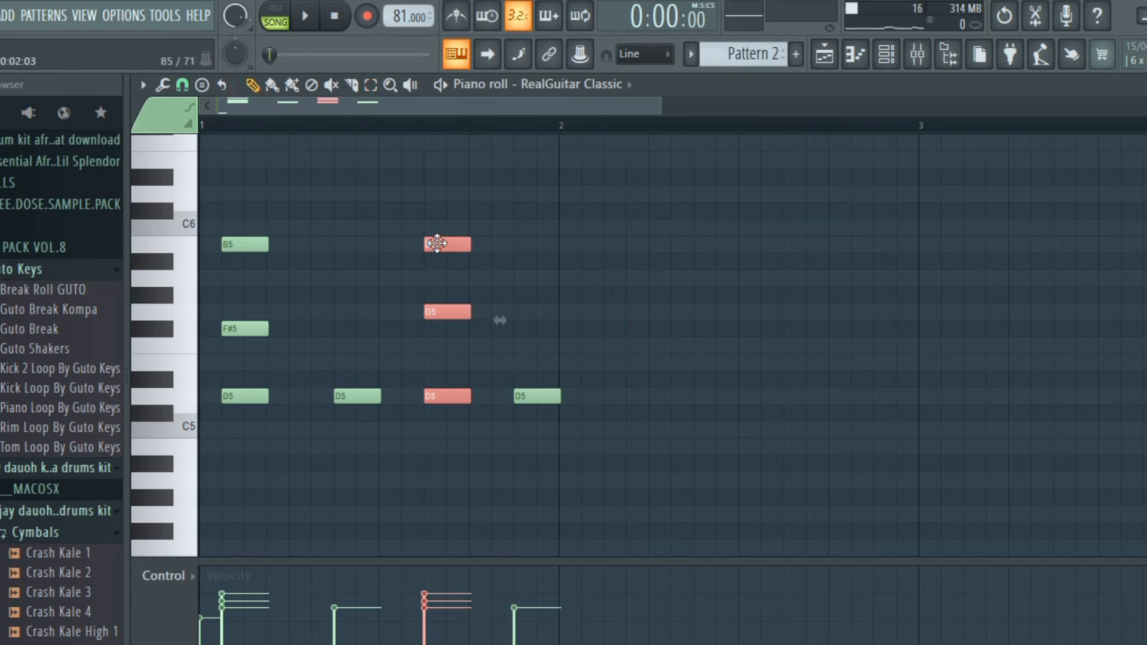
left_click_drag(436, 243, 615, 243)
left_click_drag(619, 314, 618, 330)
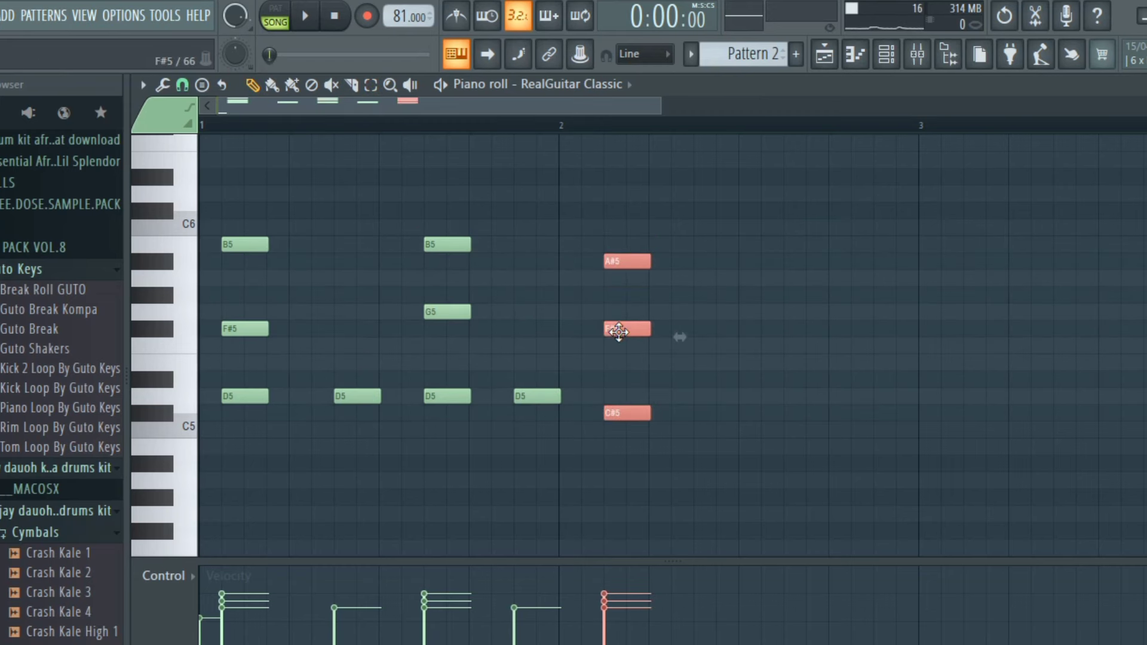
Lower the middle note of the guitar chord in bar 2 to E5 and its top note to A5.
left_click(678, 397)
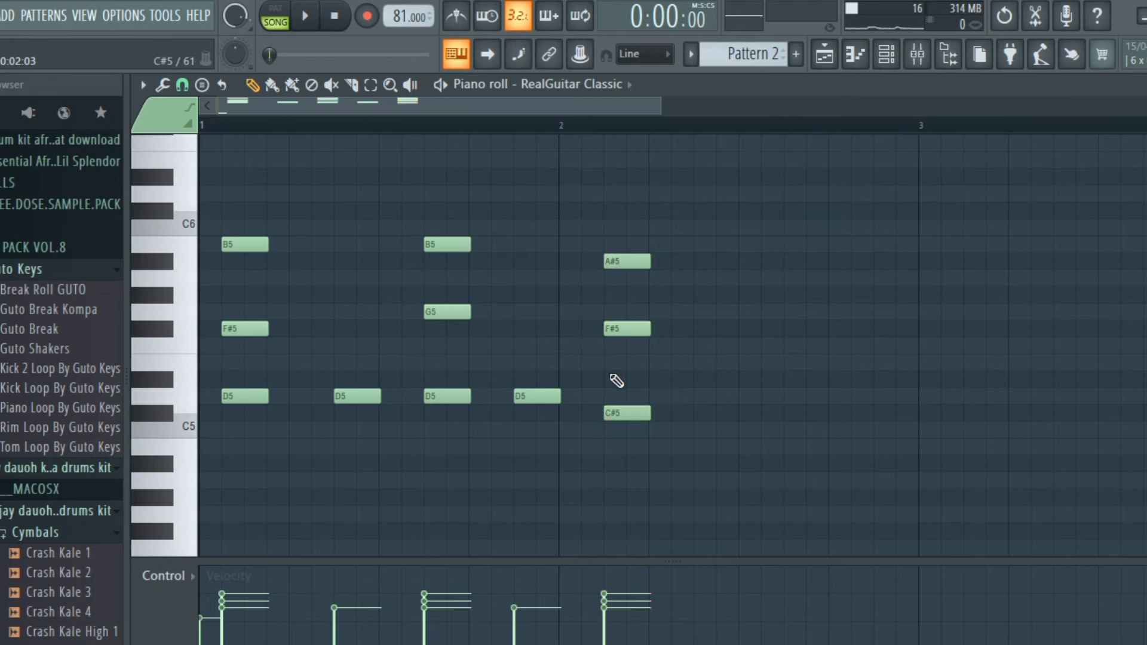
left_click_drag(614, 330, 619, 363)
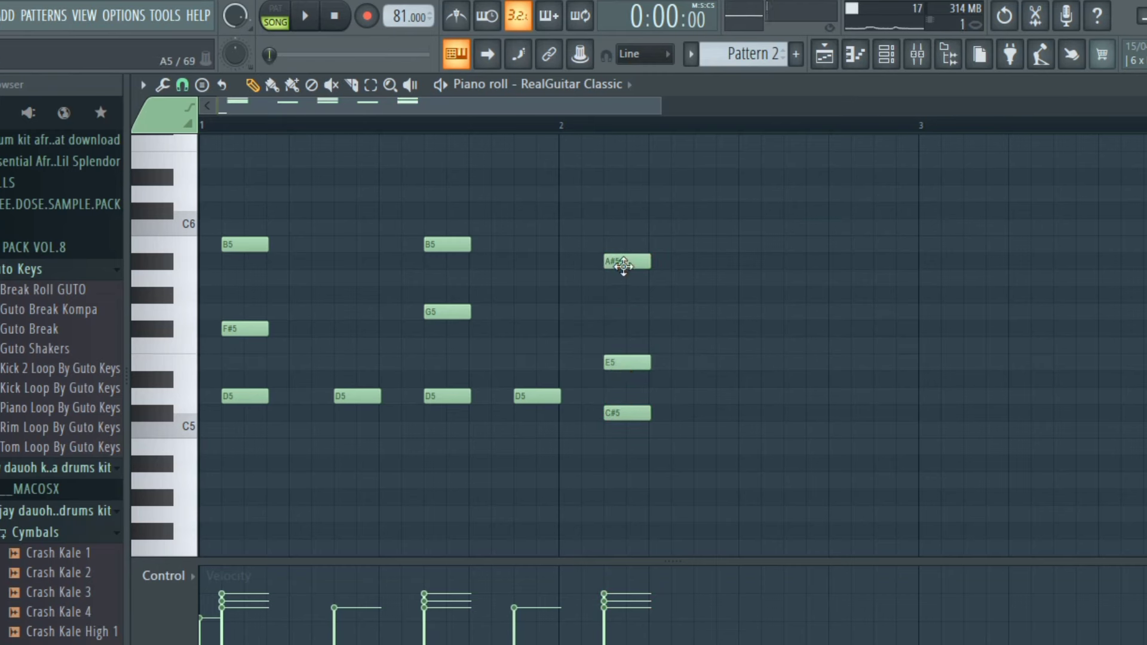
left_click_drag(623, 261, 619, 285)
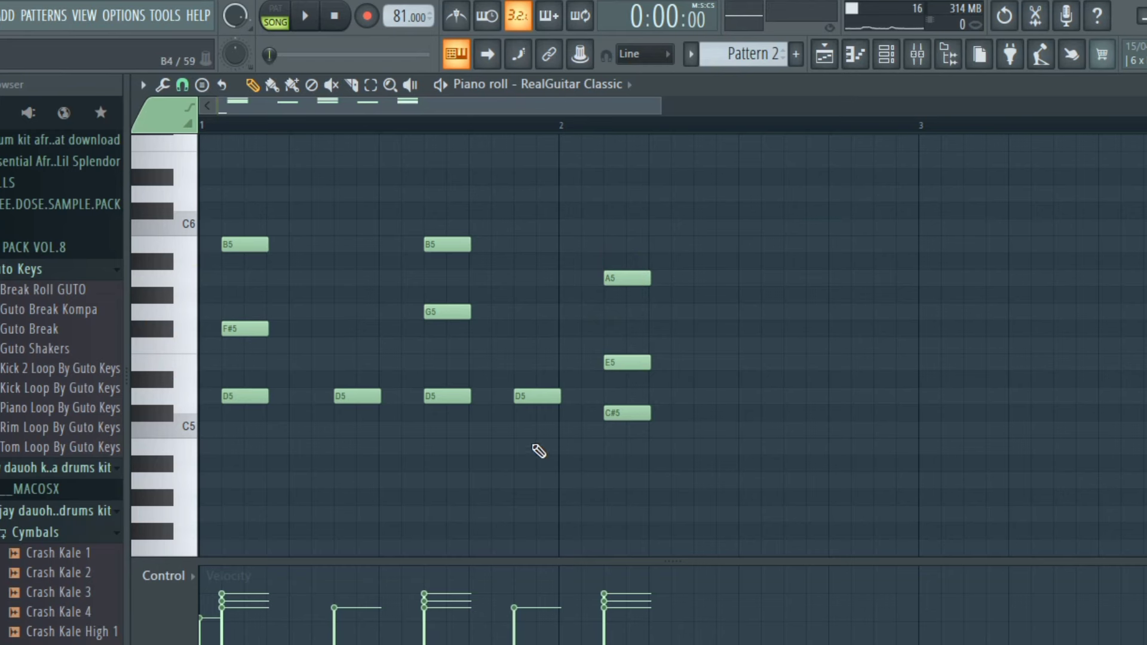
Add a two-step C#5 at step 7 of bar 2 and play the guitar part back.
left_click(542, 398)
left_click(712, 414)
key("space")
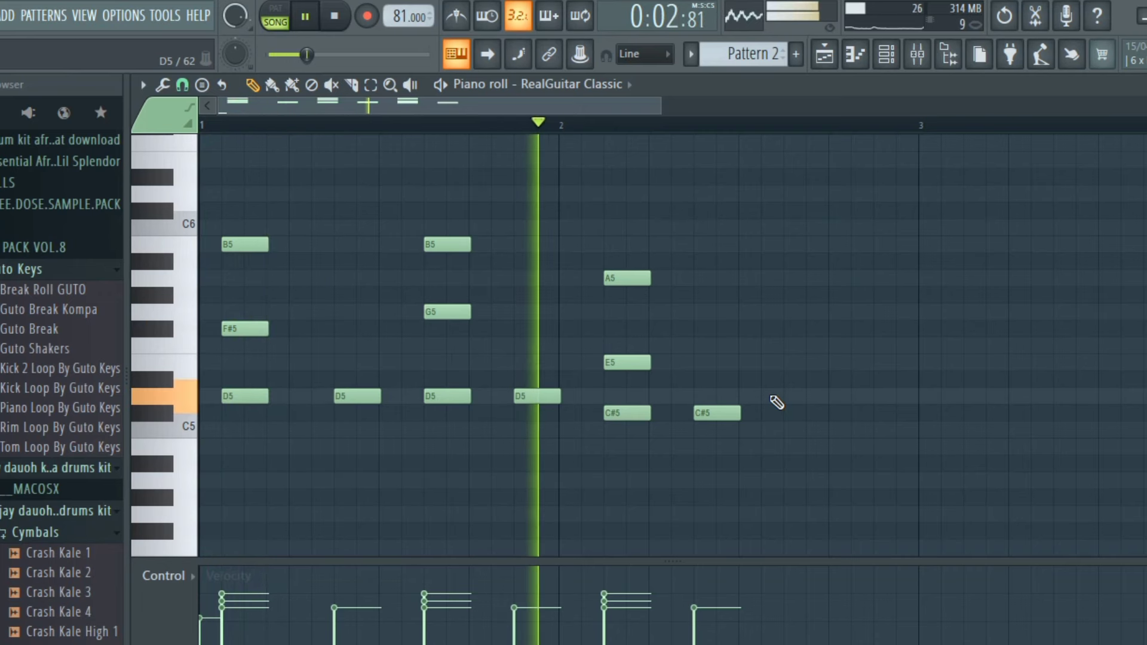
key("space")
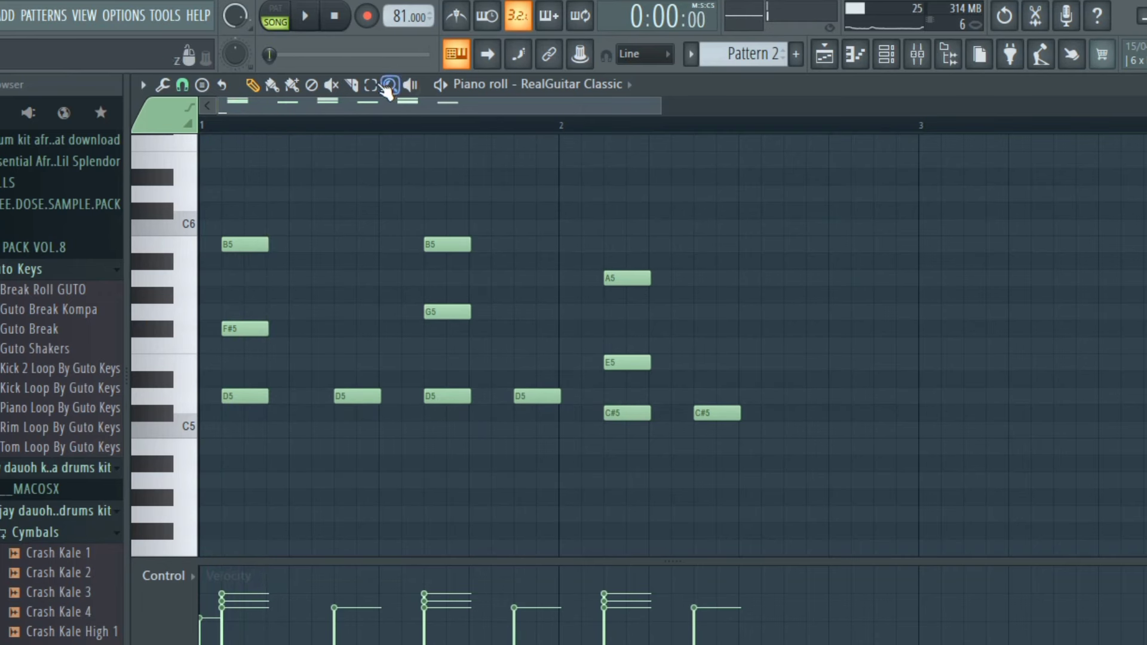
Move the C#5, E5, A5 chord one step earlier, to step 2 of bar 2, and listen to the result.
left_click_drag(617, 239, 658, 456)
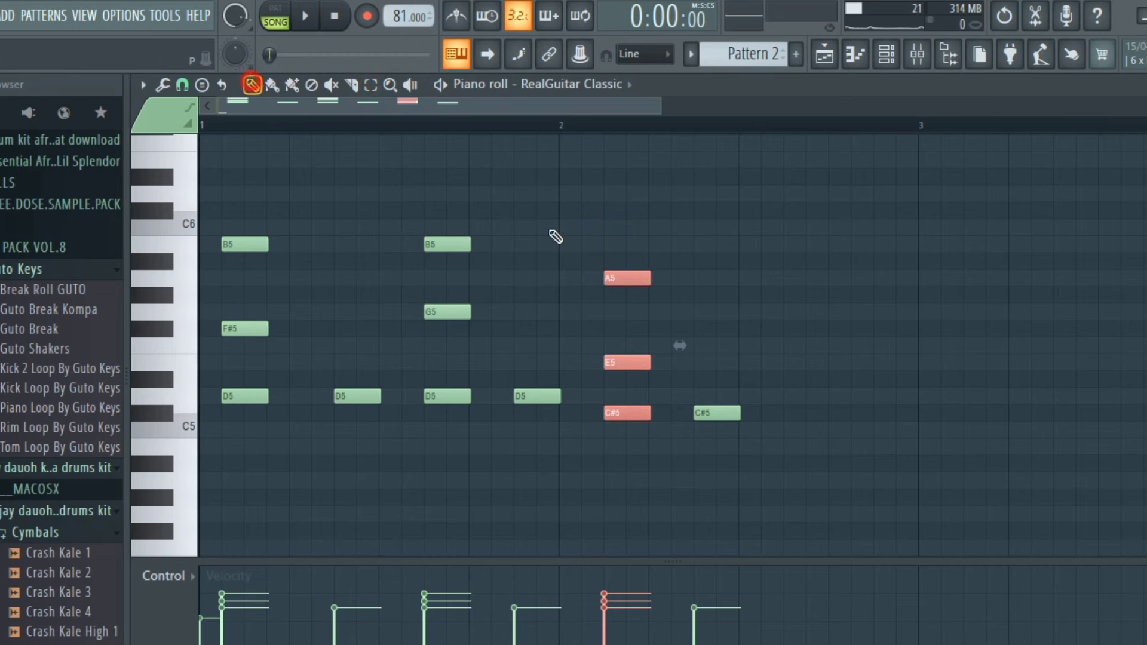
left_click_drag(630, 279, 608, 279)
key("space")
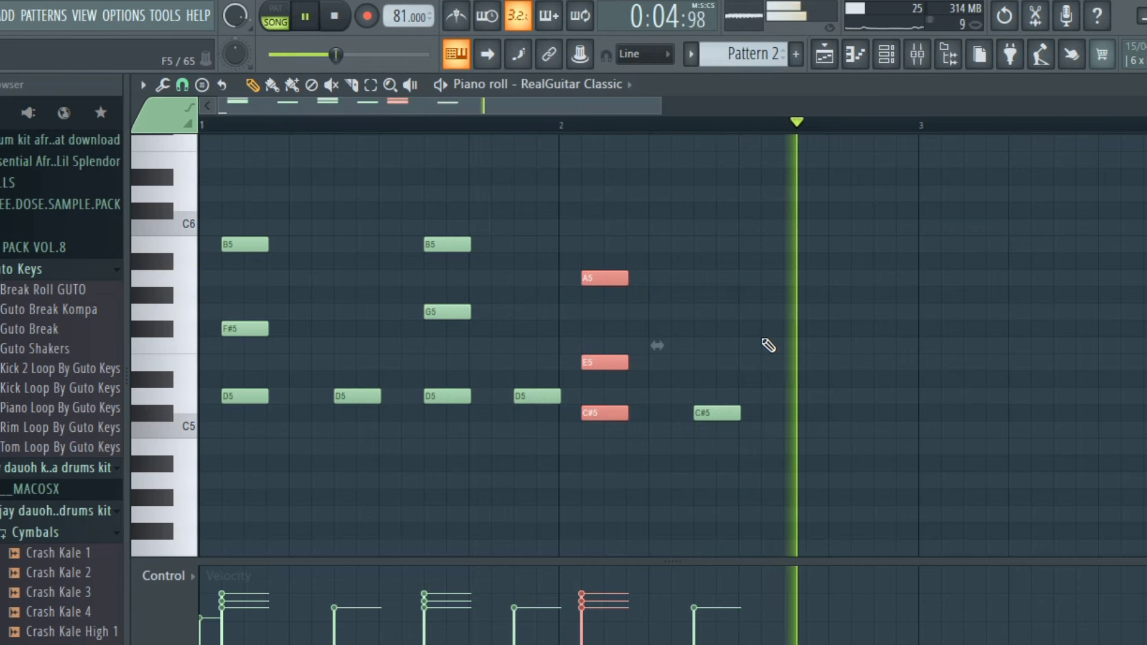
key("space")
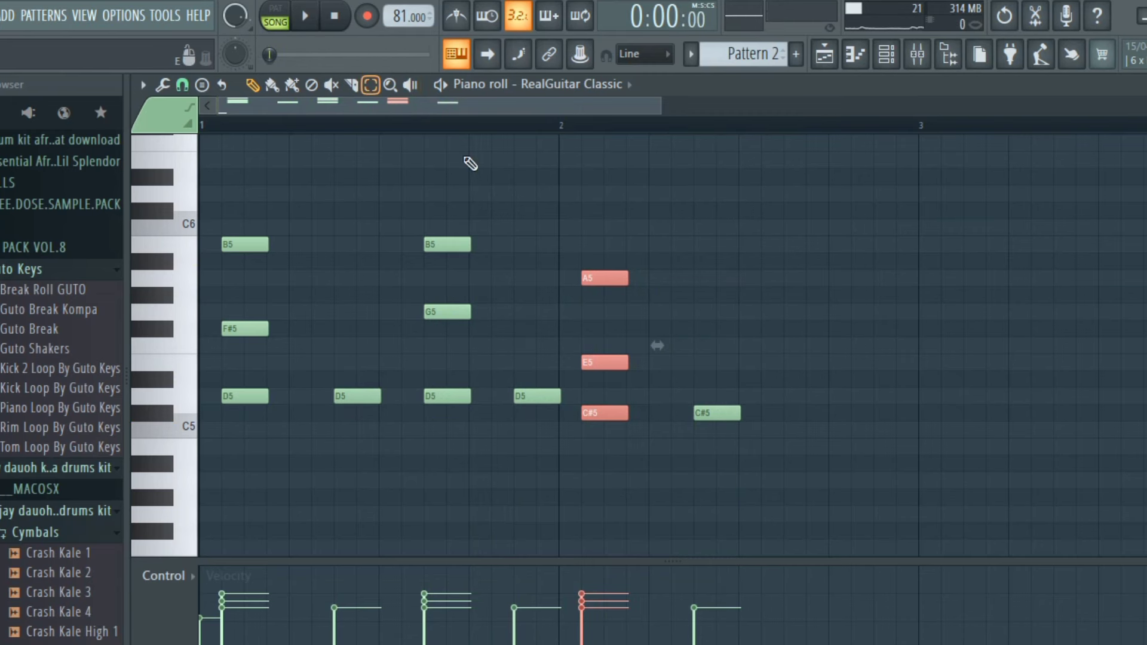
Copy the bar 2 chord to step 11 and repitch its notes to E5, G5 and B5.
left_click_drag(610, 278, 809, 213)
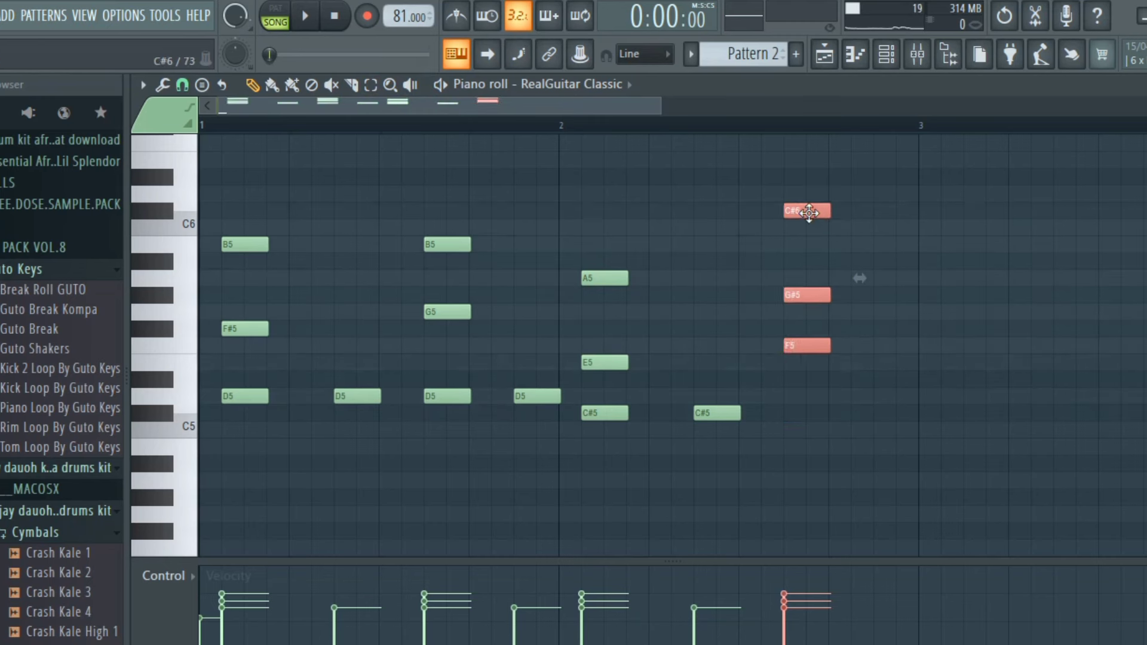
left_click_drag(801, 304, 802, 312)
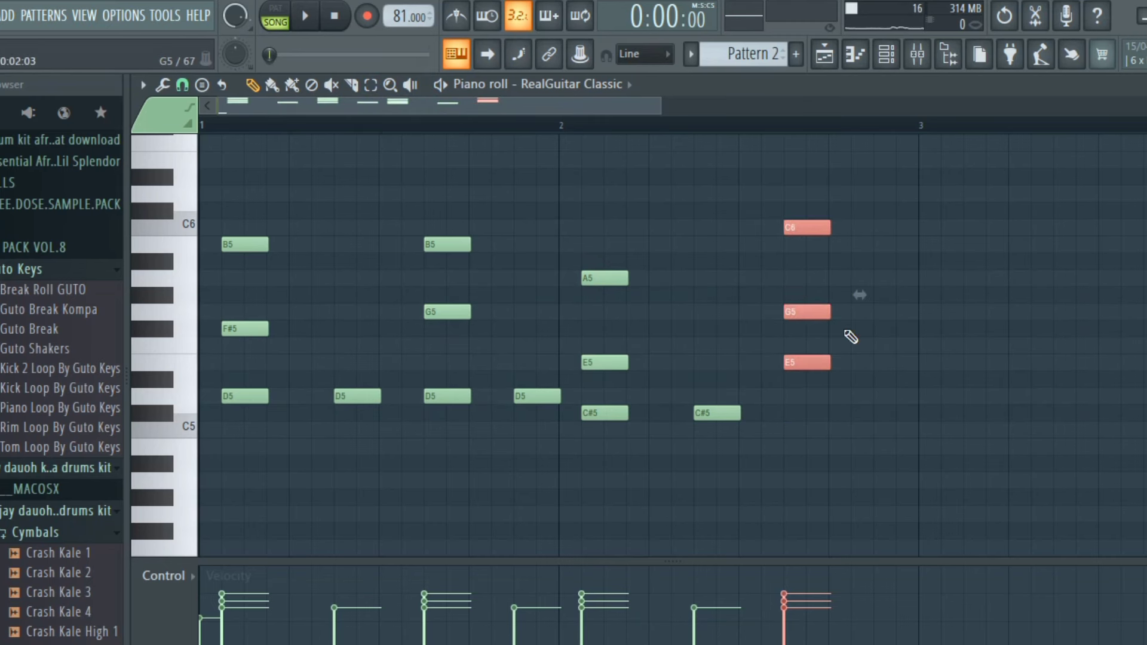
left_click(867, 346)
left_click(801, 363)
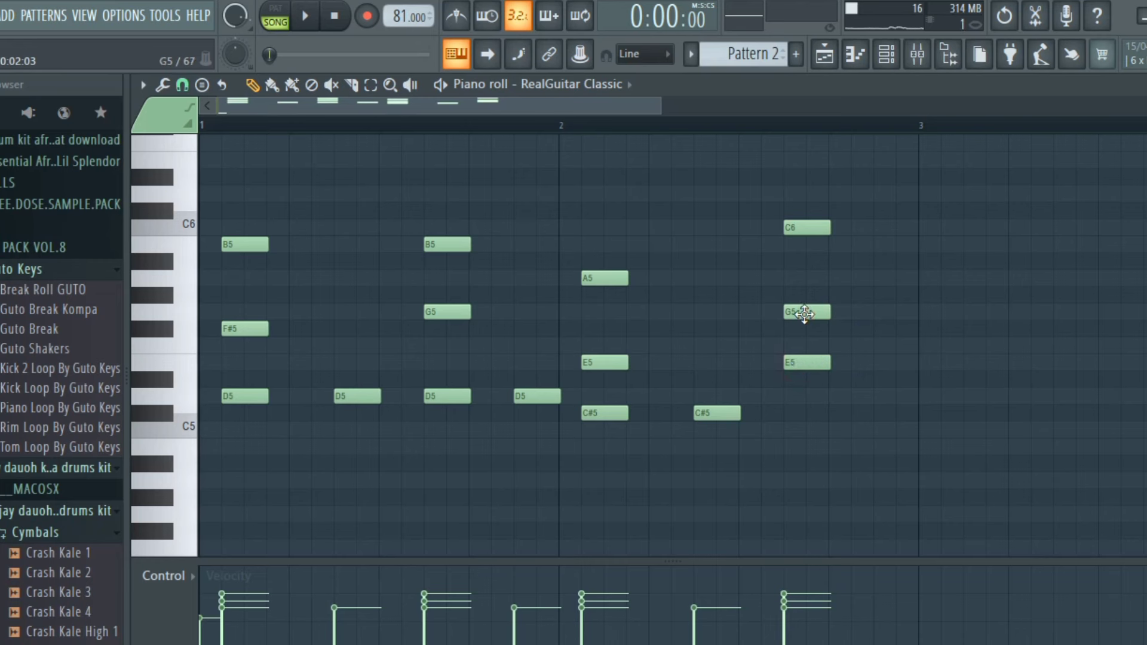
left_click(804, 313)
left_click_drag(803, 230, 801, 251)
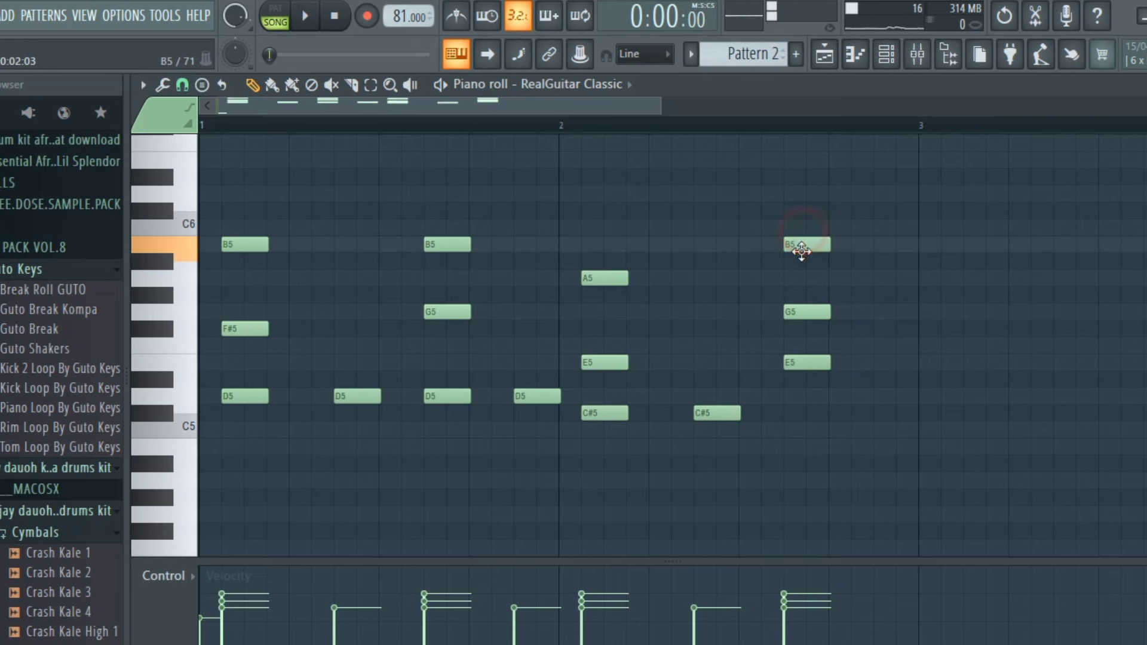
Add a single E5 at step 15 of bar 2, trim its end slightly and play the part back.
left_click(884, 362)
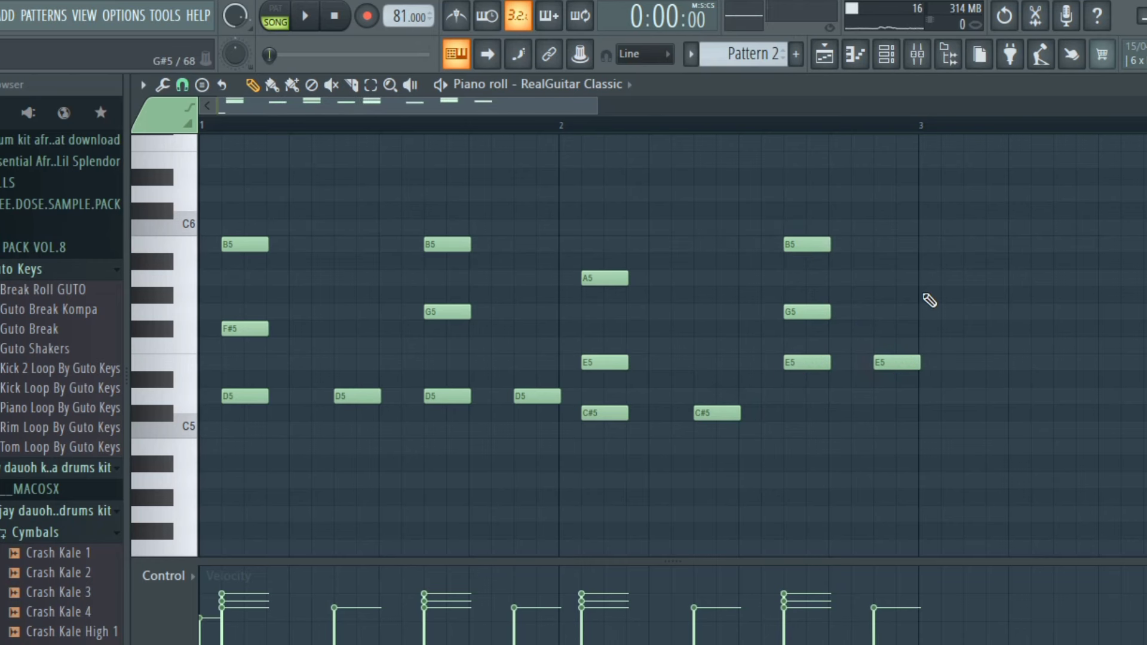
key("space")
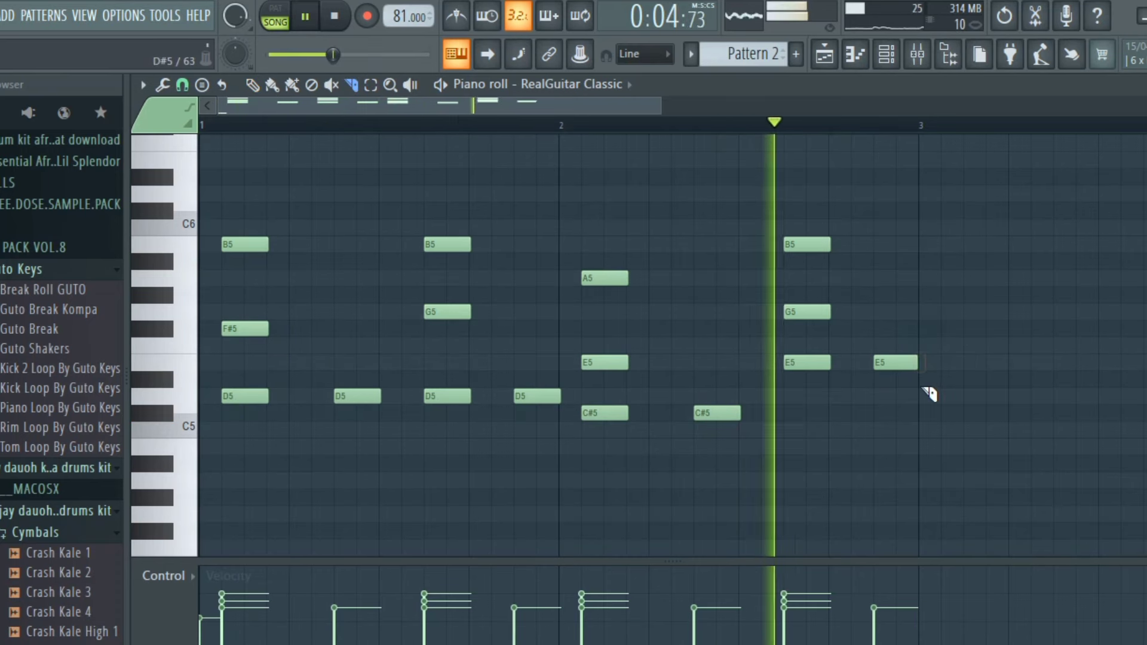
key("space")
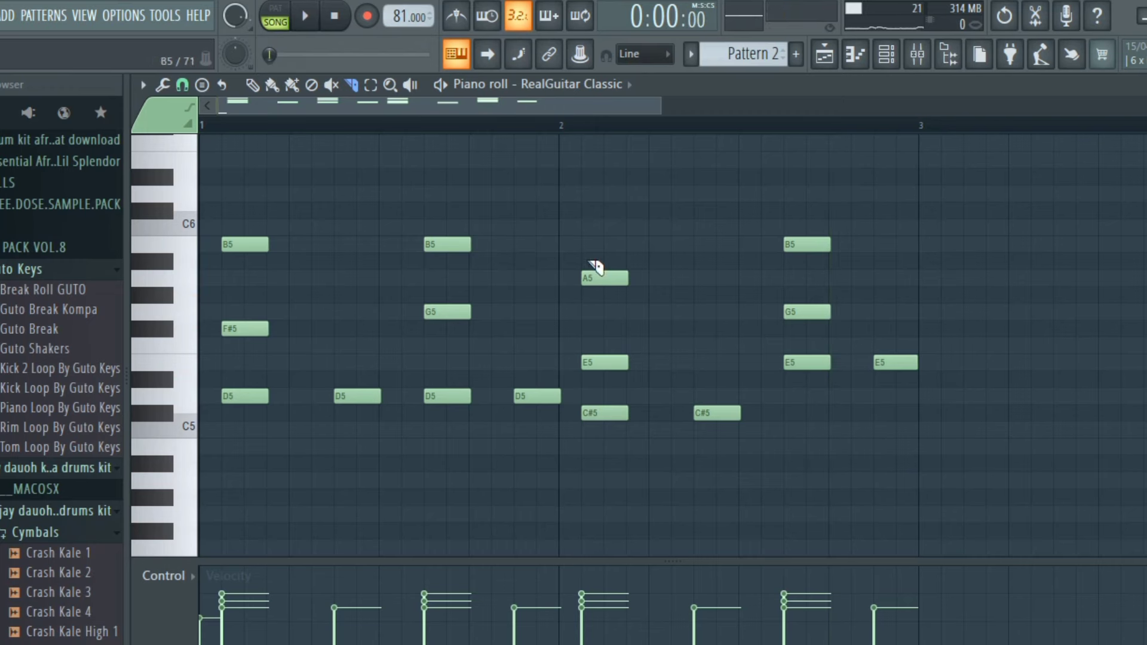
Add one-step D#3 notes at steps 6, 10 and 14 of bar 1, checking them in playback.
scroll(525, 296, "down", 4)
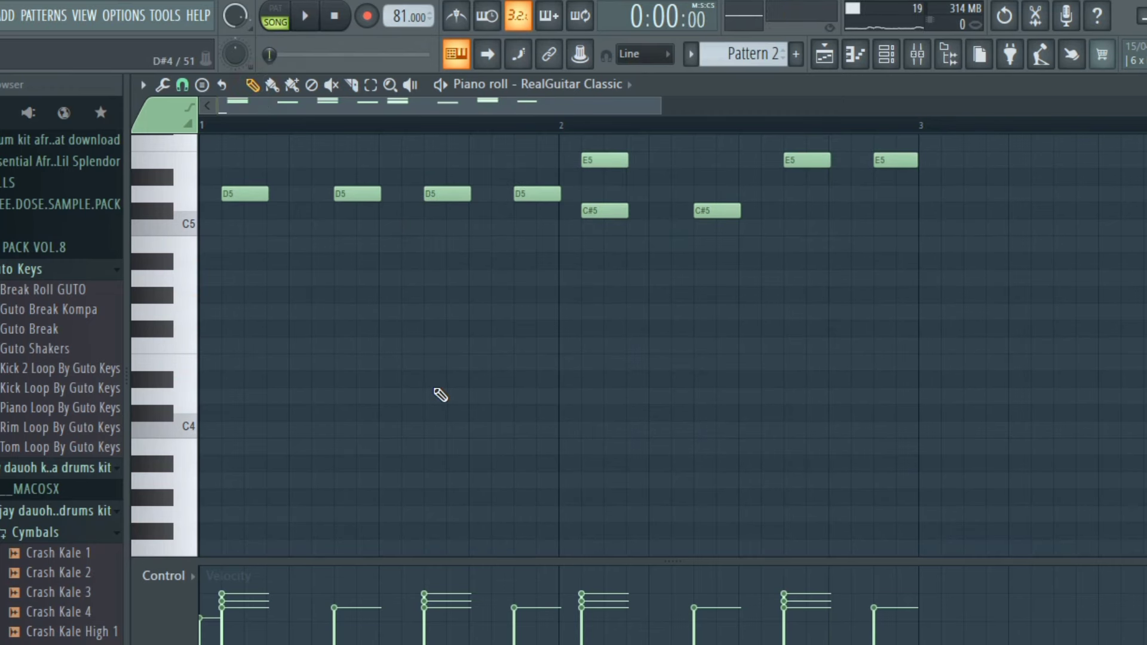
scroll(441, 395, "down", 3)
left_click_drag(341, 430, 320, 430)
key("space")
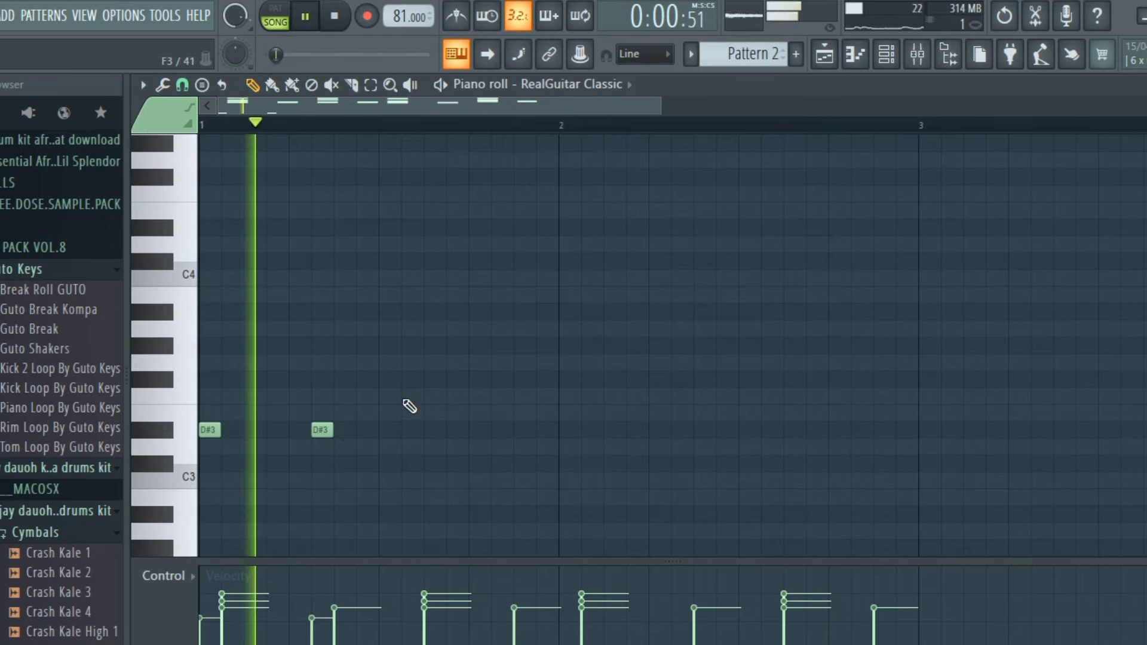
key("space")
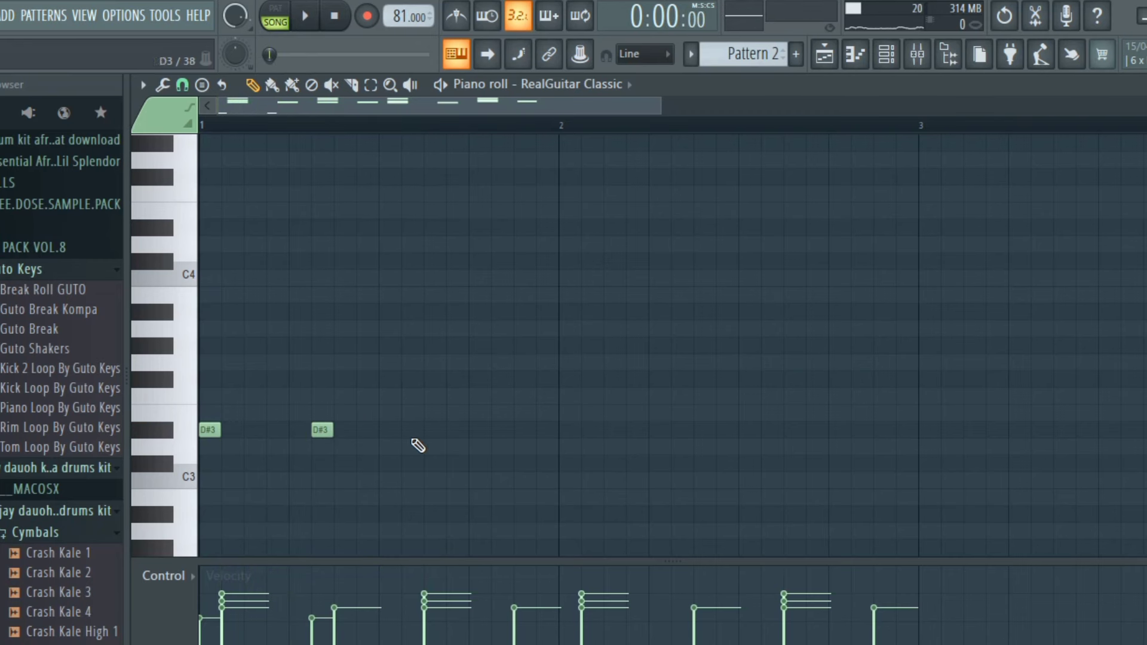
left_click(407, 431)
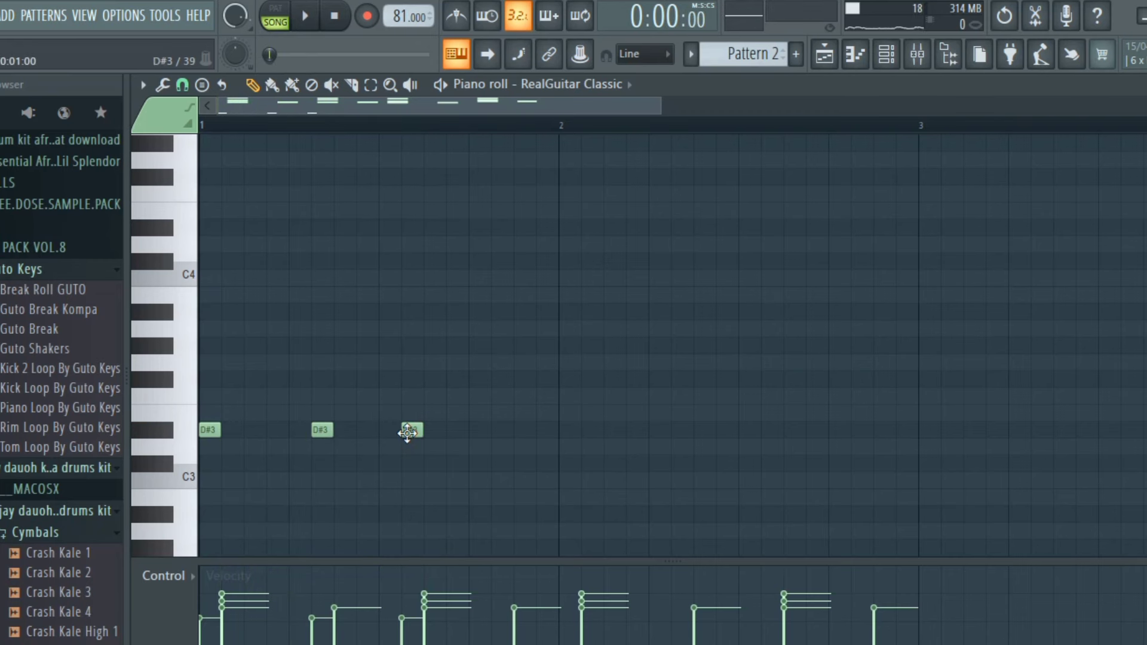
left_click(502, 430)
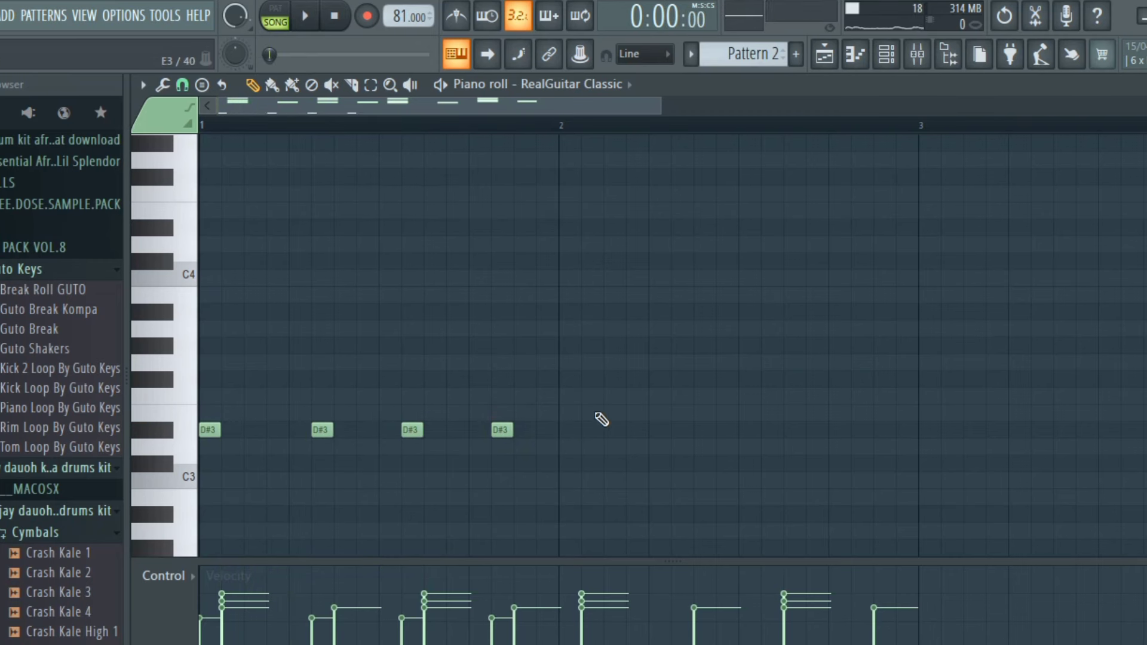
key("space")
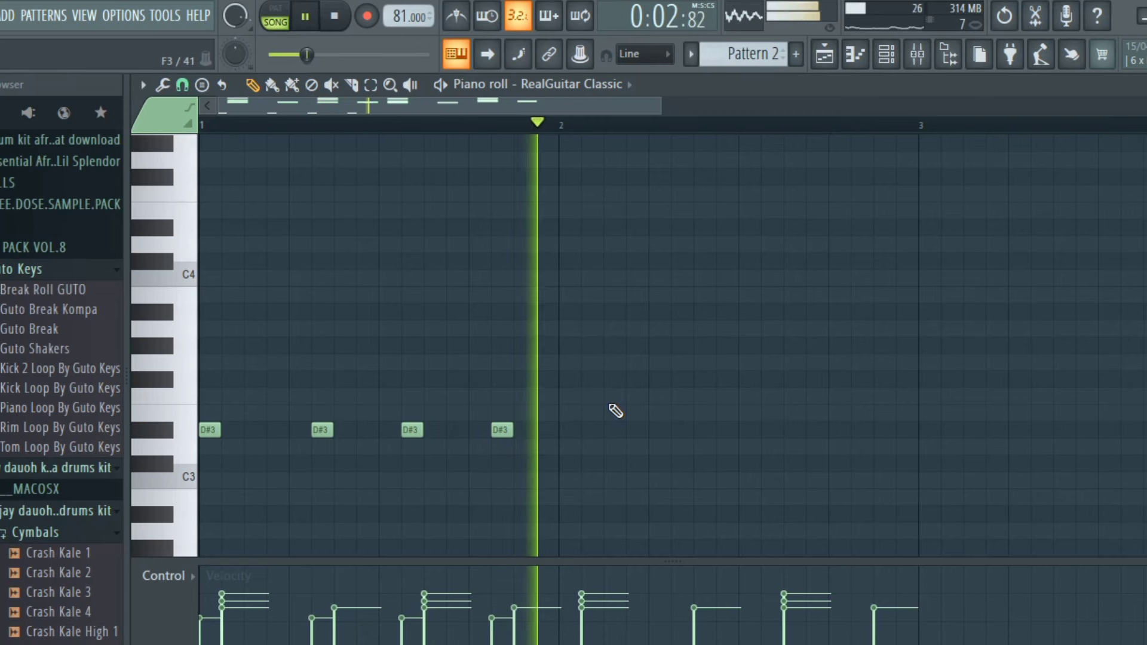
key("space")
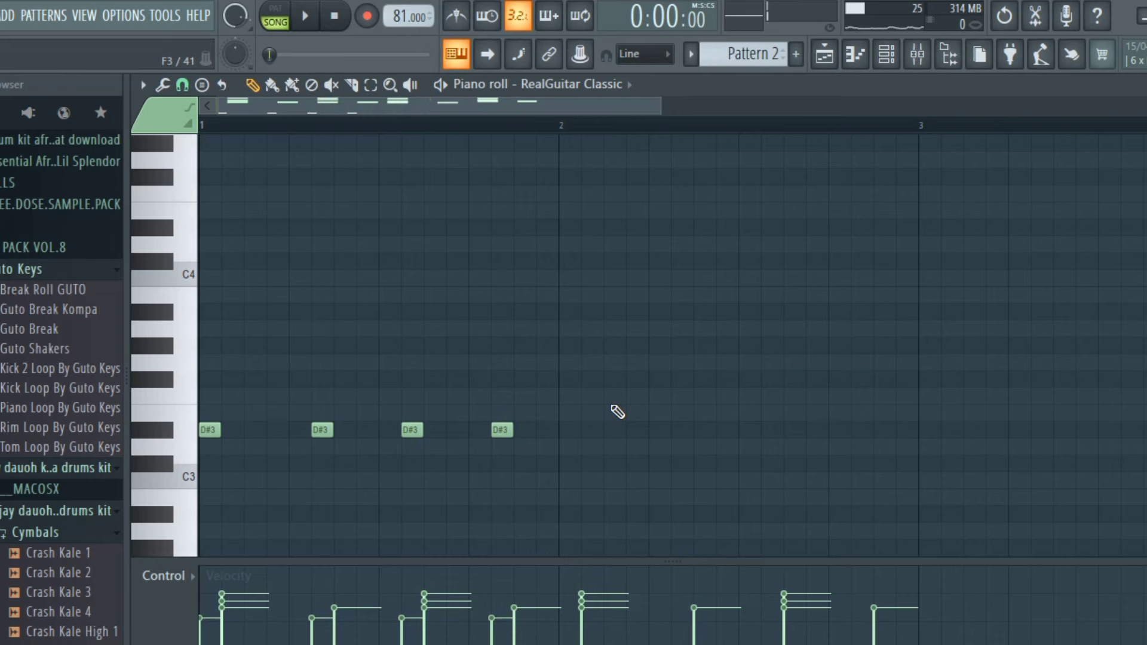
Add one-step D#3 notes at steps 1, 6, 10 and 14 of bar 2 and play both bars.
left_click(572, 436)
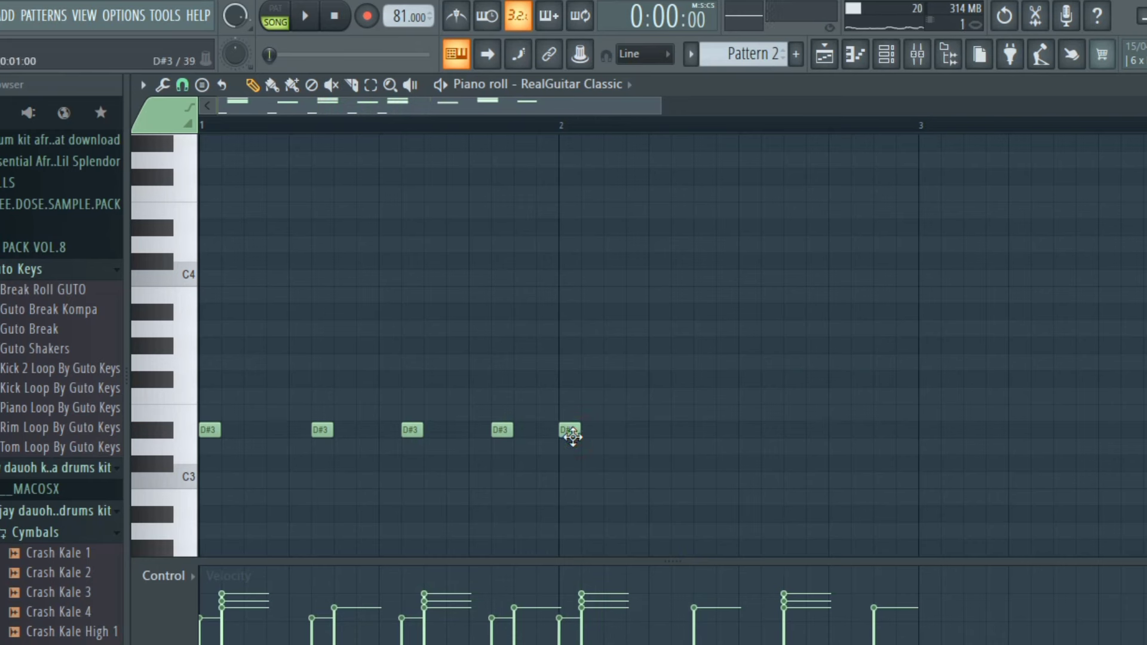
left_click(681, 430)
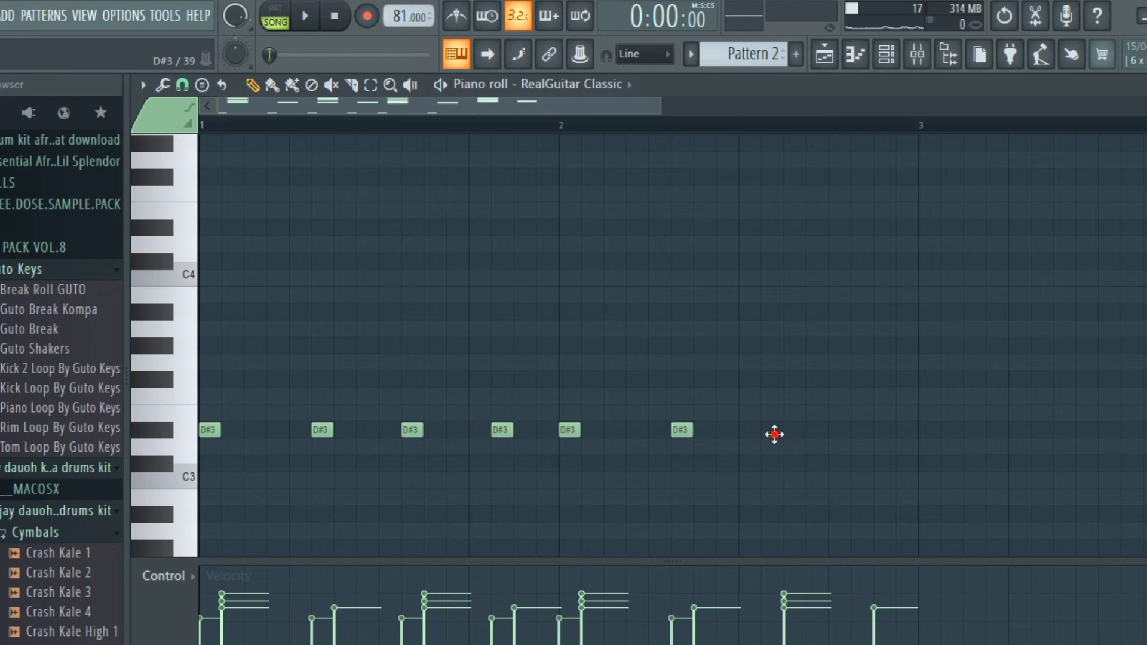
left_click(774, 434)
left_click(860, 431)
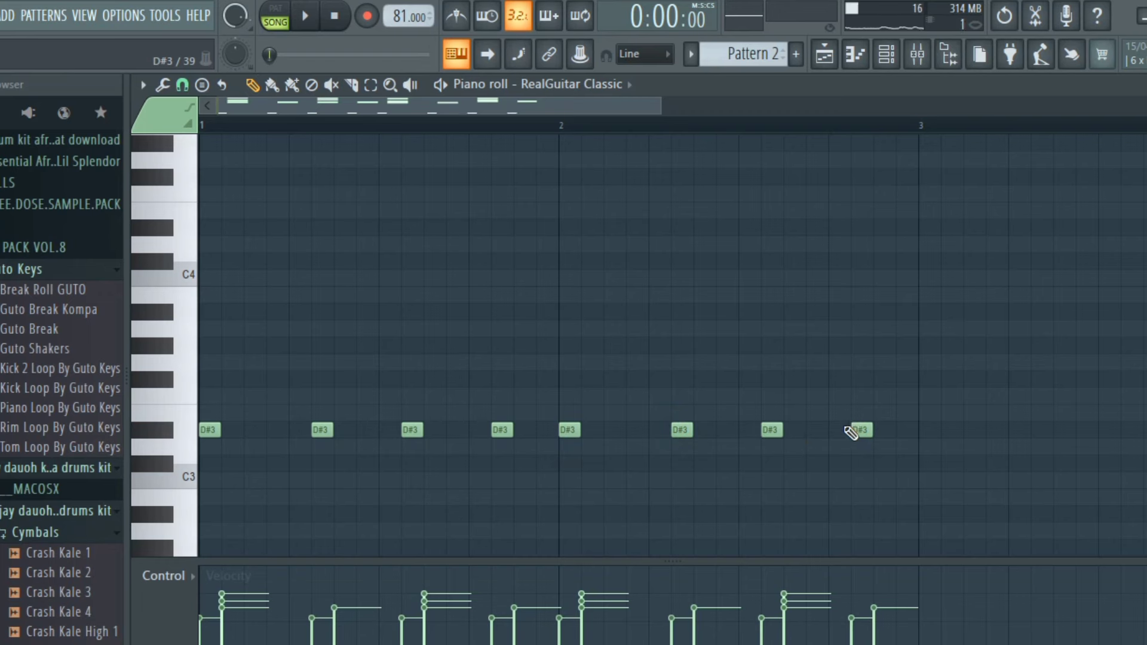
key("space")
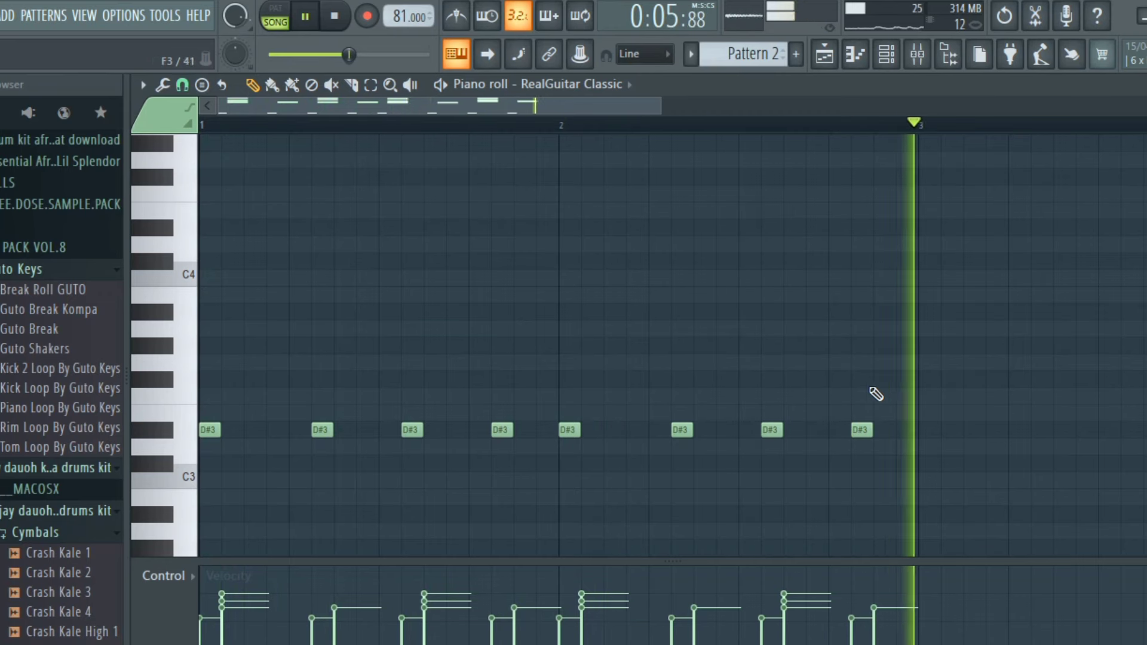
key("space")
Duplicate all the guitar notes from bars 1–2 into bars 3–4 and clear the selection.
scroll(878, 393, "up", 6)
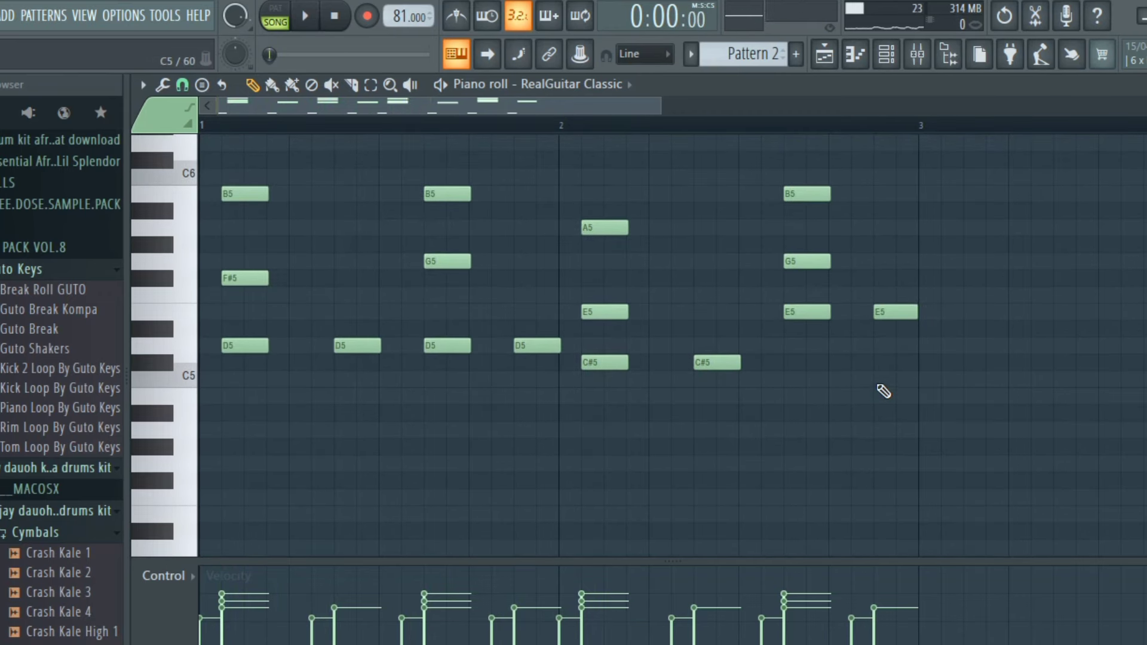
key("ctrl+a")
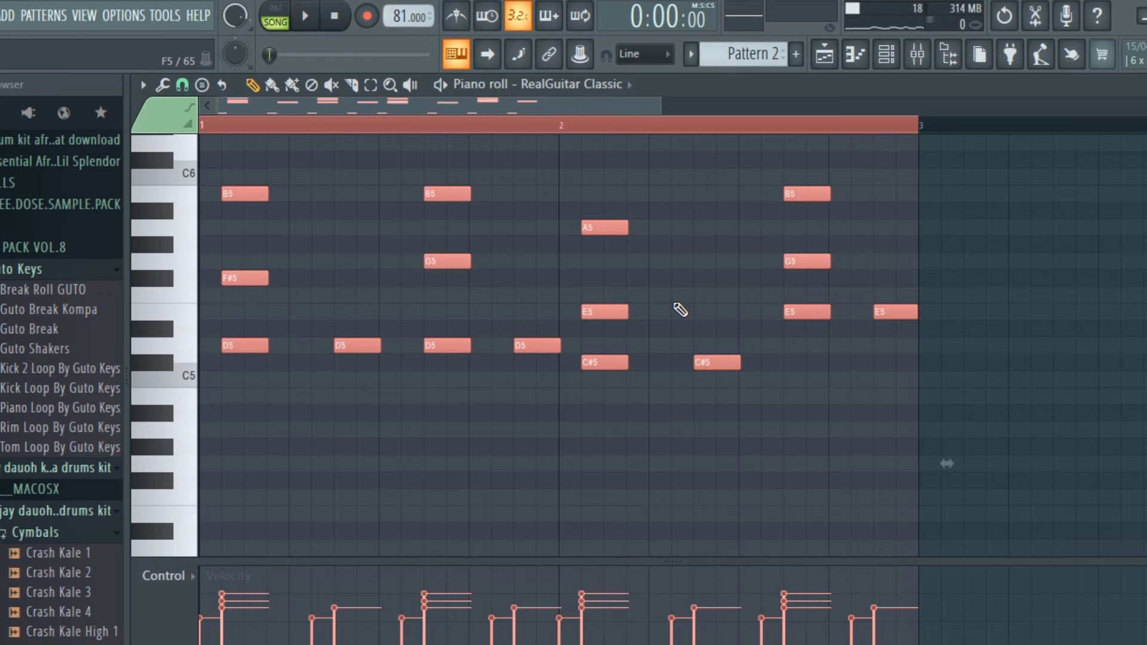
key("ctrl+b")
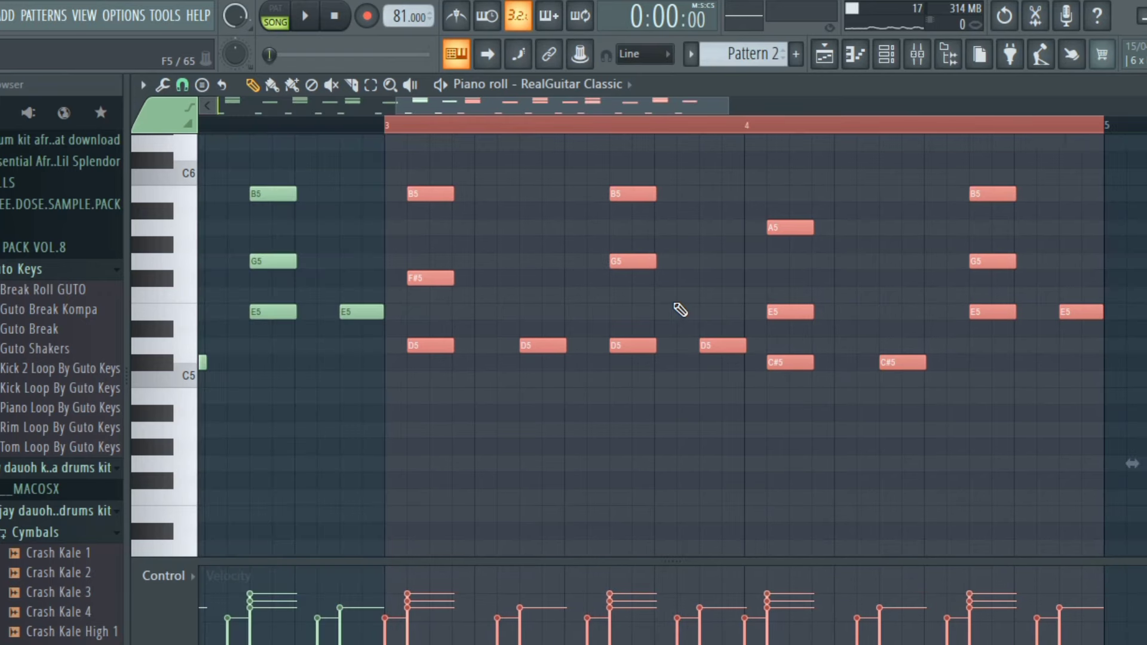
key("ctrl+d")
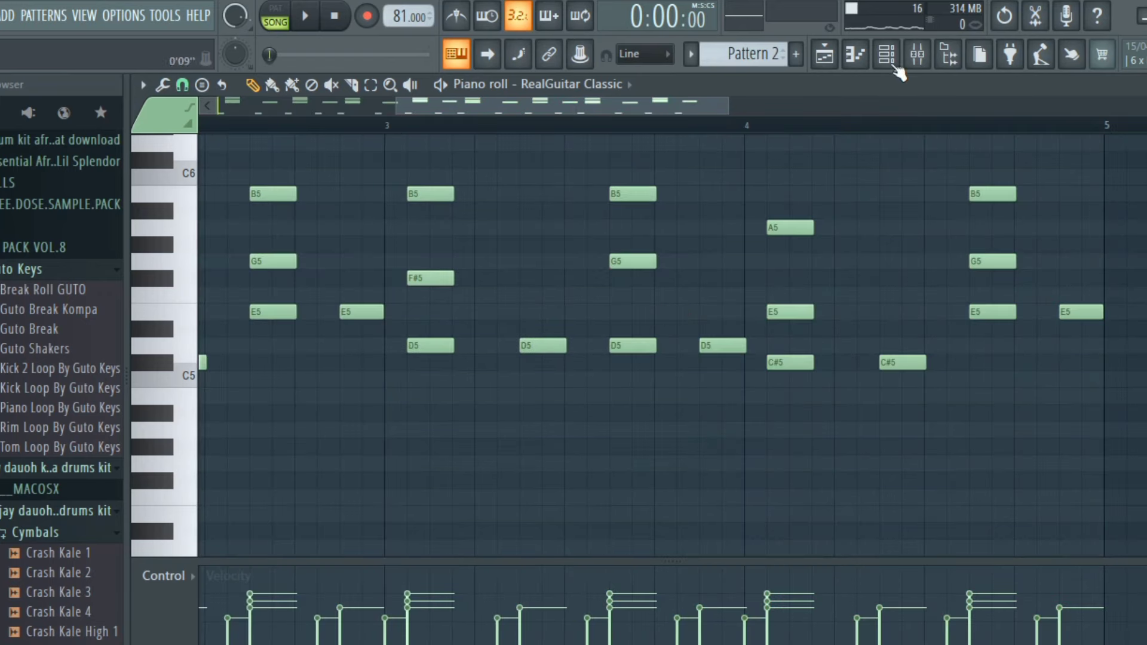
Start song playback and route the RealGuitar Classic channel to mixer insert 6.
key("space")
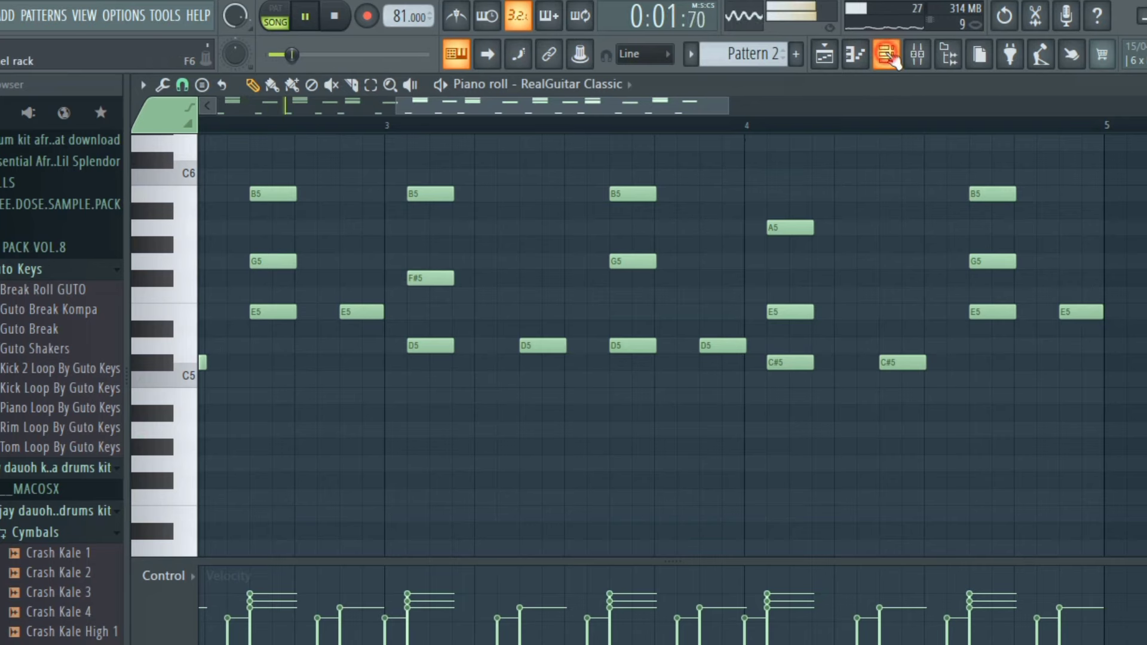
left_click(893, 58)
left_click(918, 55)
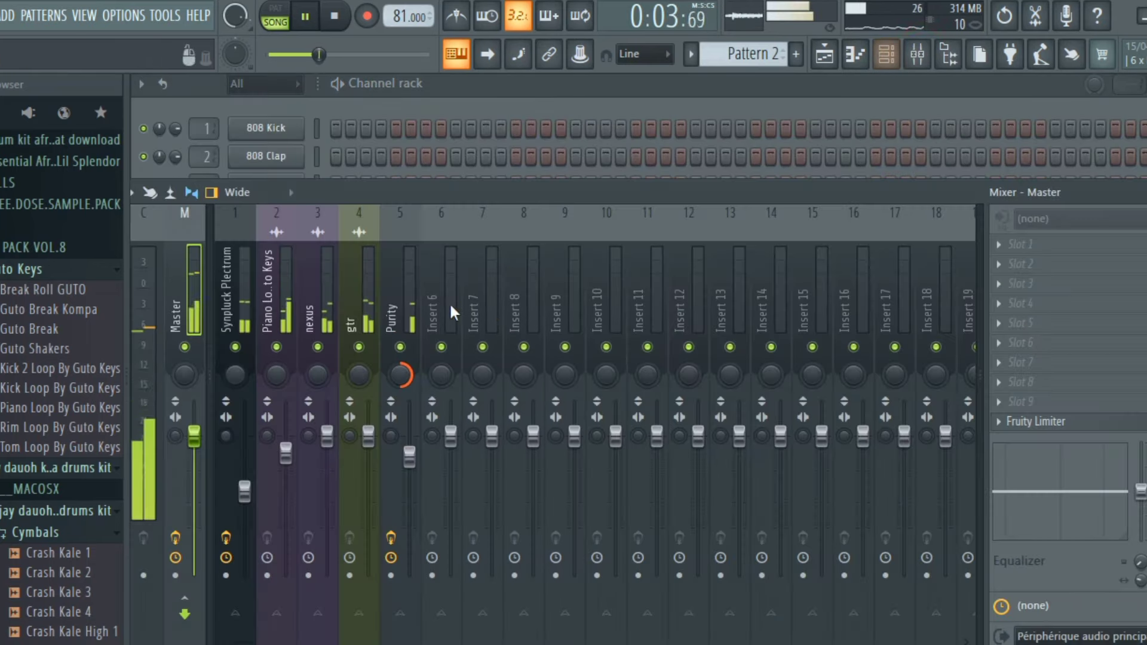
right_click(450, 304)
mouse_move(642, 327)
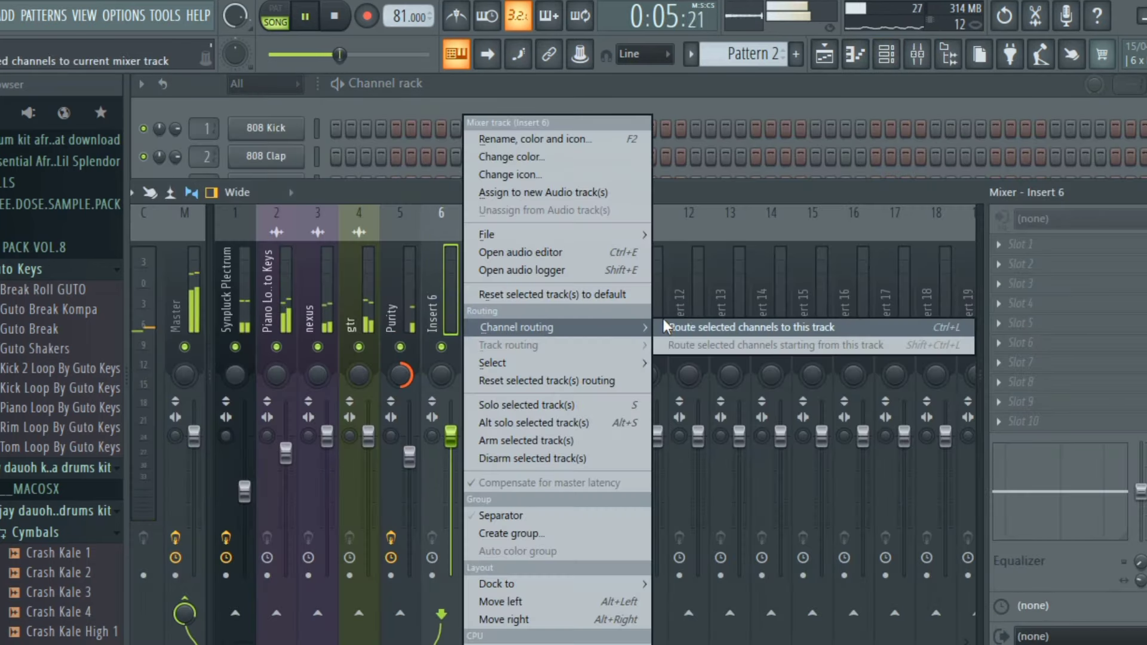
left_click(697, 327)
Load Fruity Parametric EQ 2 into slot 1 of the RealGuitar Classic mixer track.
left_click(440, 307)
left_click(1016, 243)
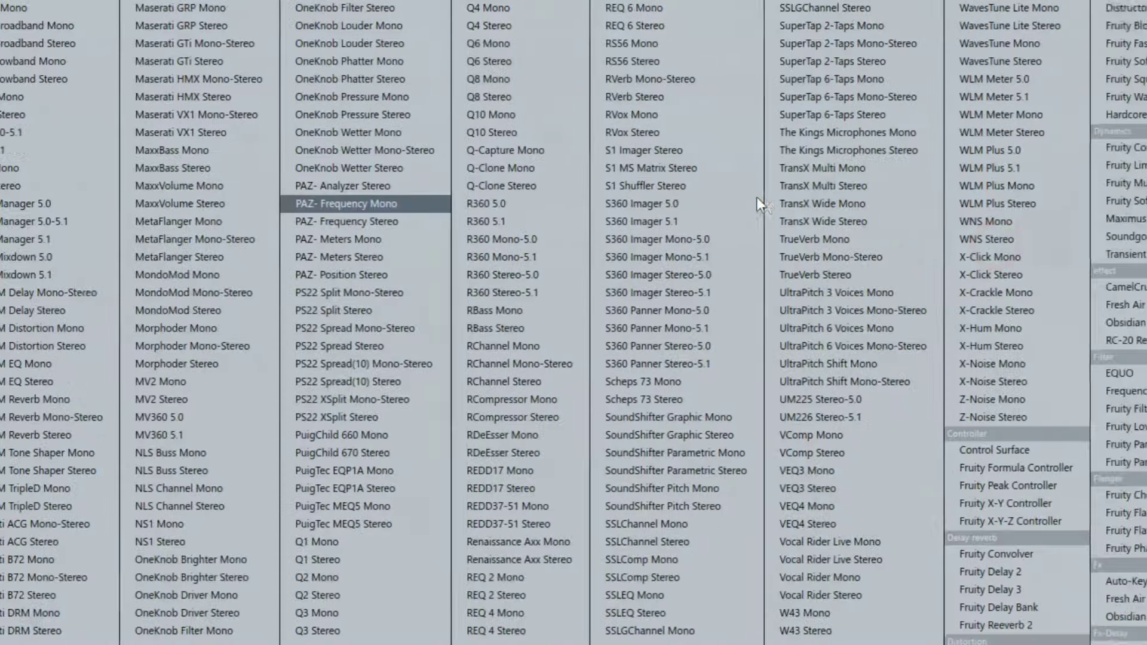
scroll(756, 200, "down", 3)
left_click(668, 446)
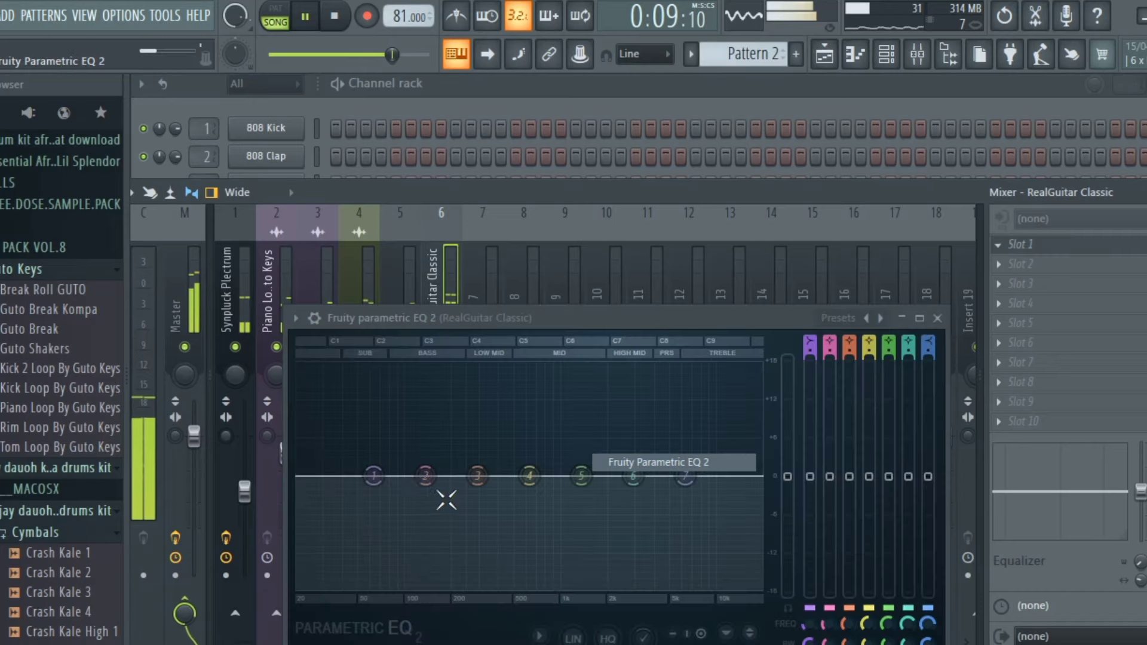
Set EQ band 1 to the Steep 8 slope and pull it down in the bass range to cut the guitar's lows.
right_click(374, 476)
left_click(452, 540)
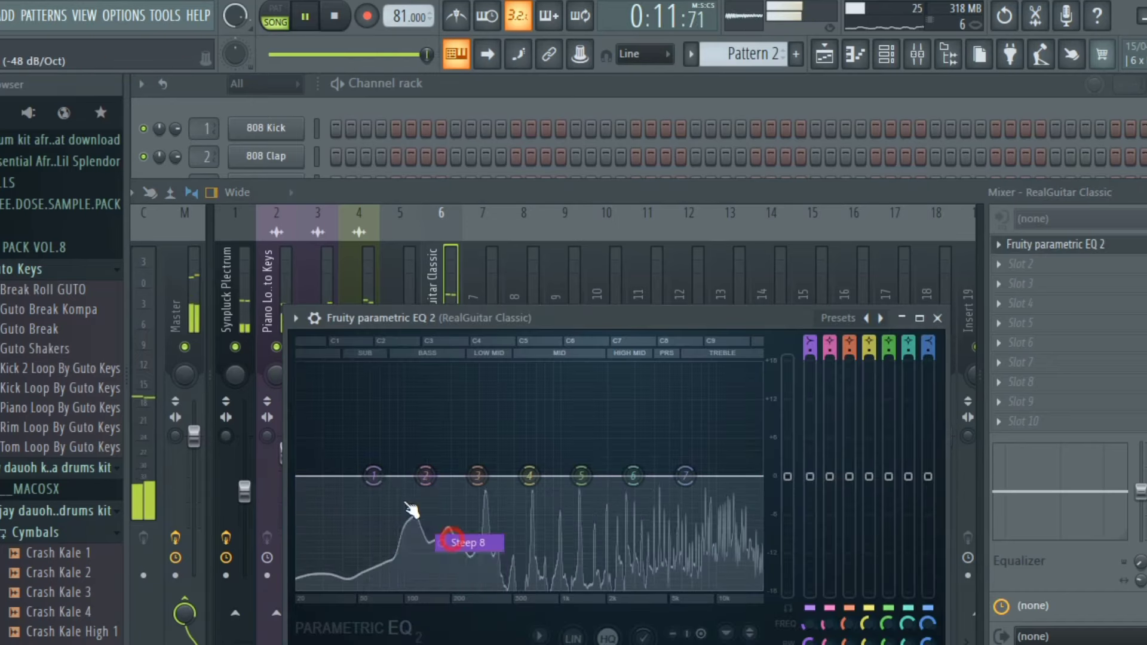
left_click_drag(374, 476, 455, 585)
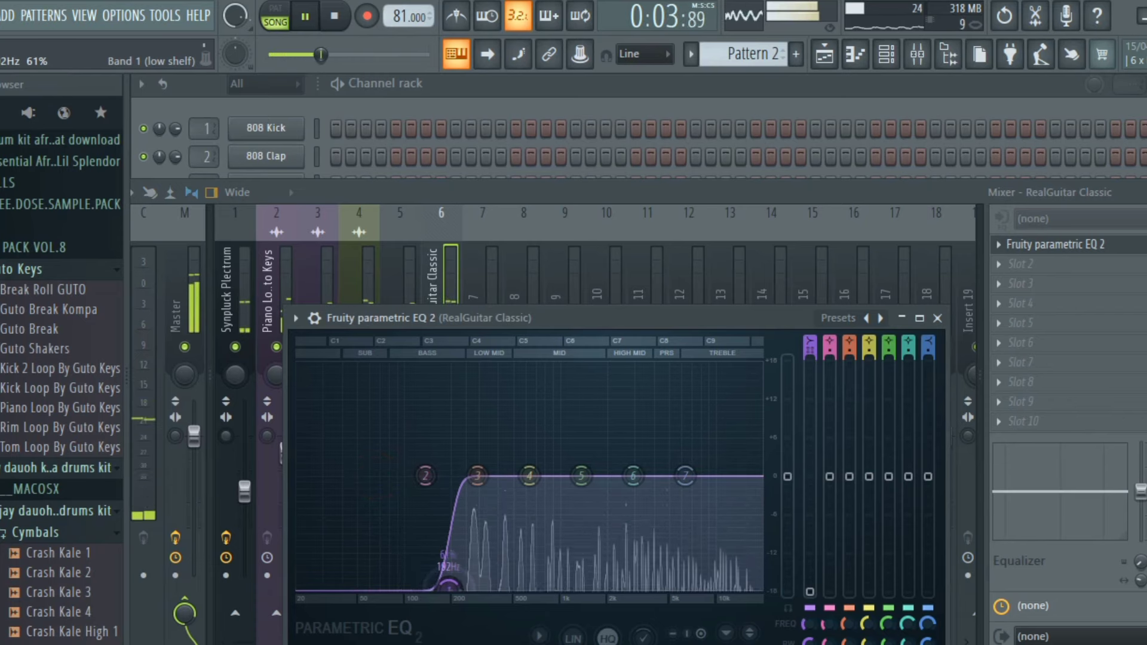
Load Fruity Reeverb 2 into slot 2 of the RealGuitar Classic mixer track and keep its default settings.
left_click(1073, 277)
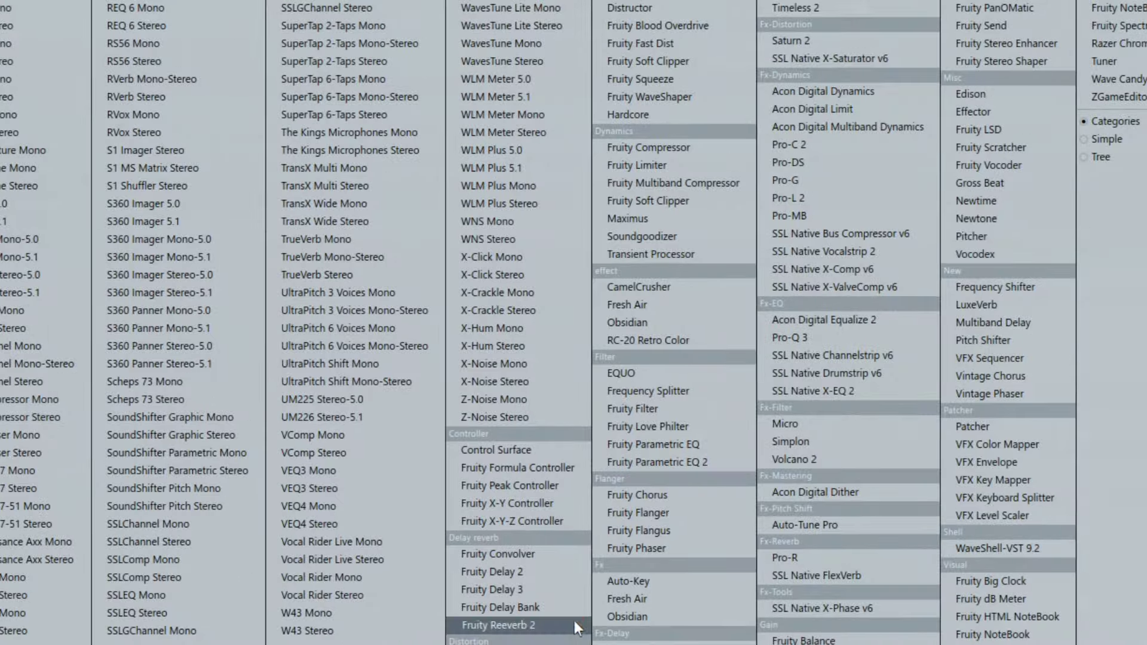
left_click(574, 622)
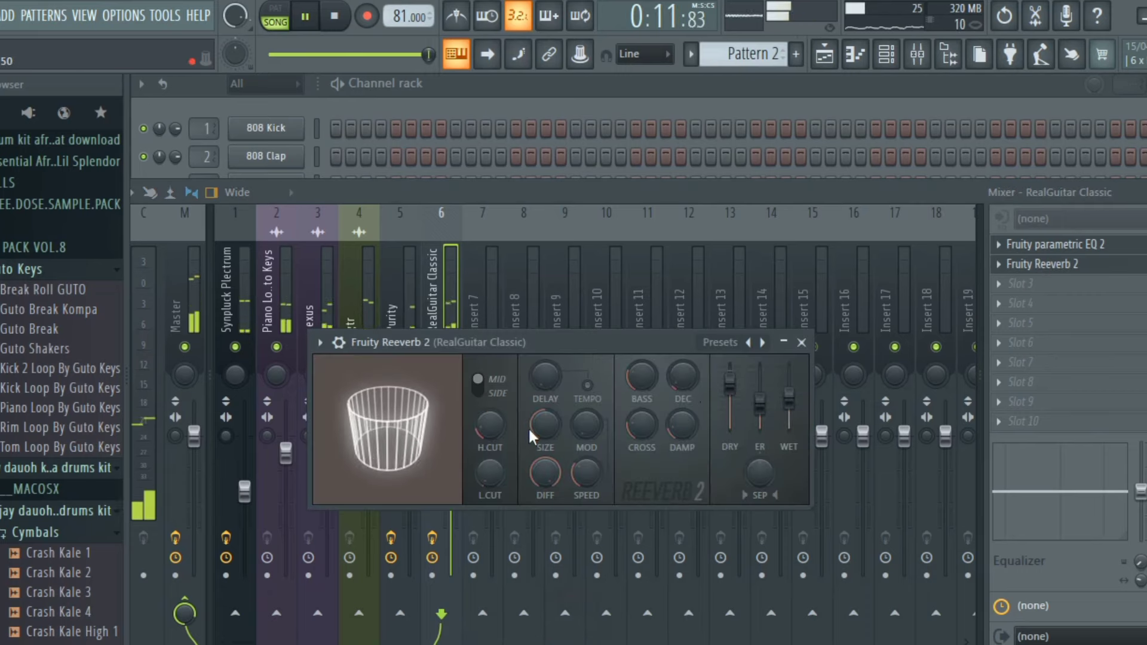
left_click(801, 342)
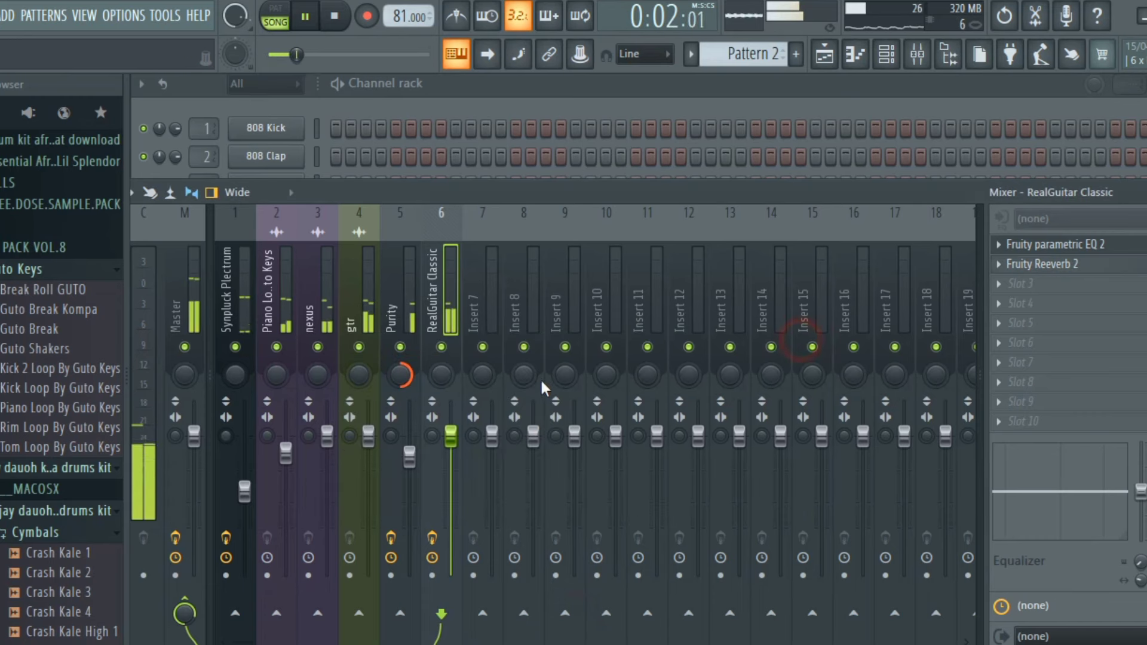
Pan the RealGuitar Classic mixer track to the left and lower its fader to about -2.3 dB.
left_click_drag(440, 375, 454, 450)
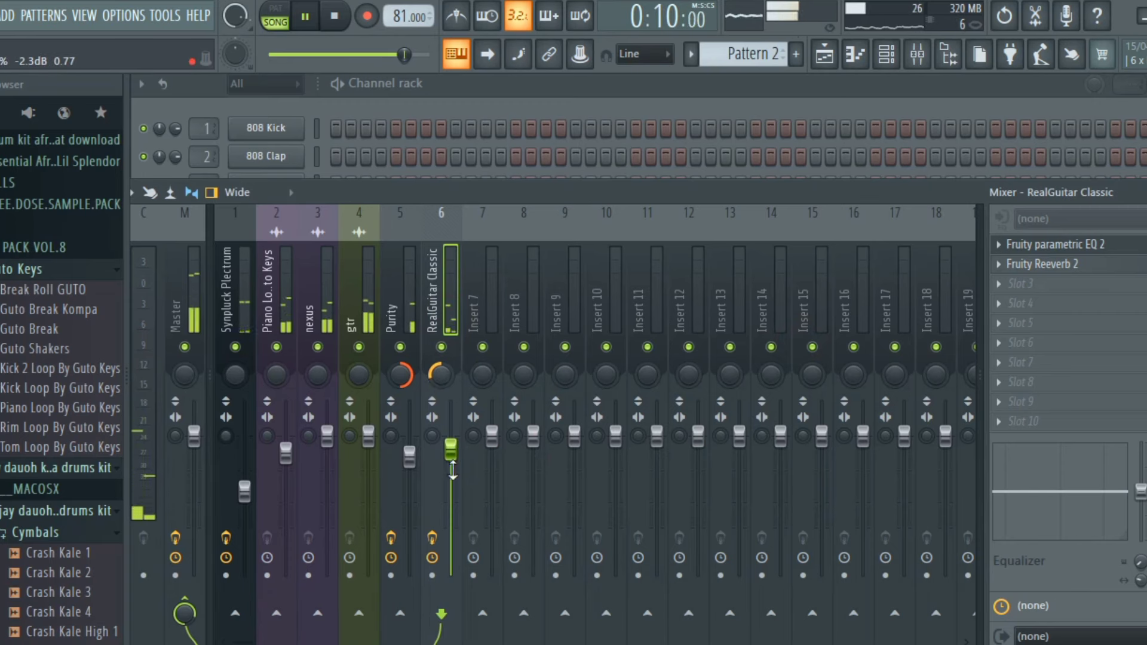
scroll(451, 448, "up", 2)
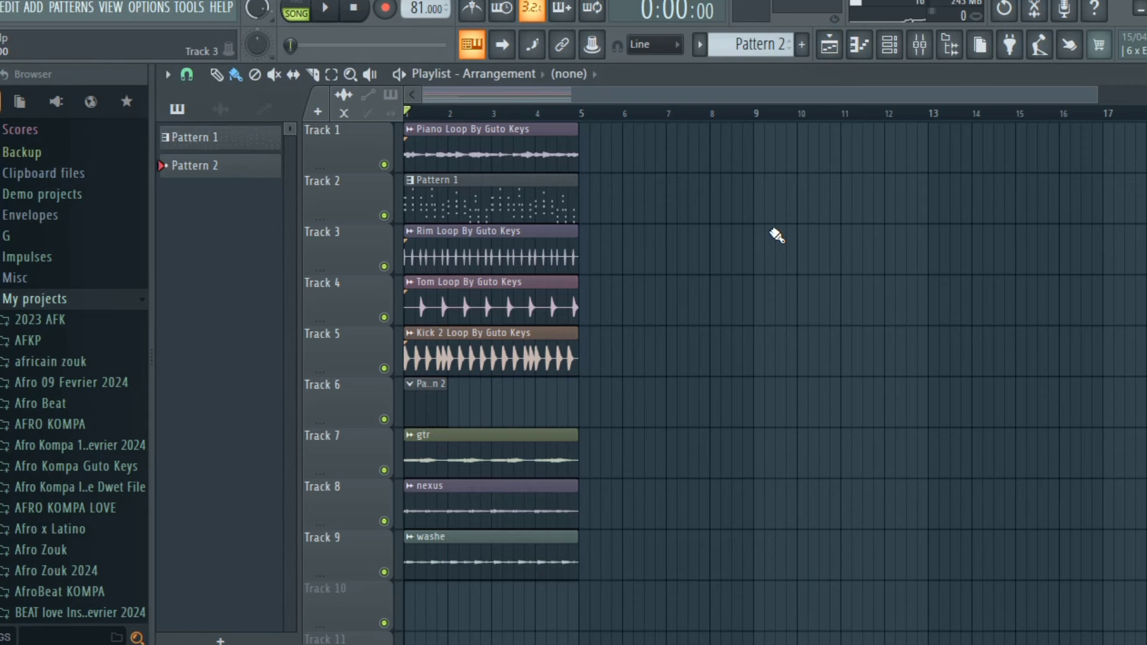
Play the four-bar arrangement and look over the instrument and audio channels in the channel rack.
key("space")
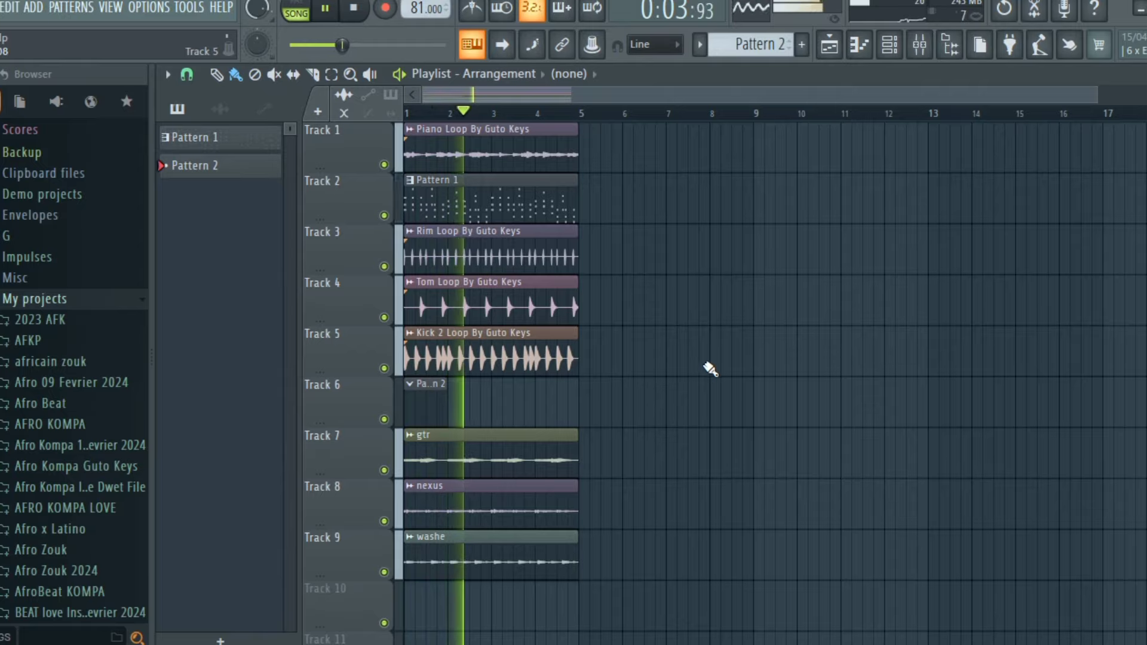
scroll(712, 366, "down", 2)
scroll(712, 366, "up", 2)
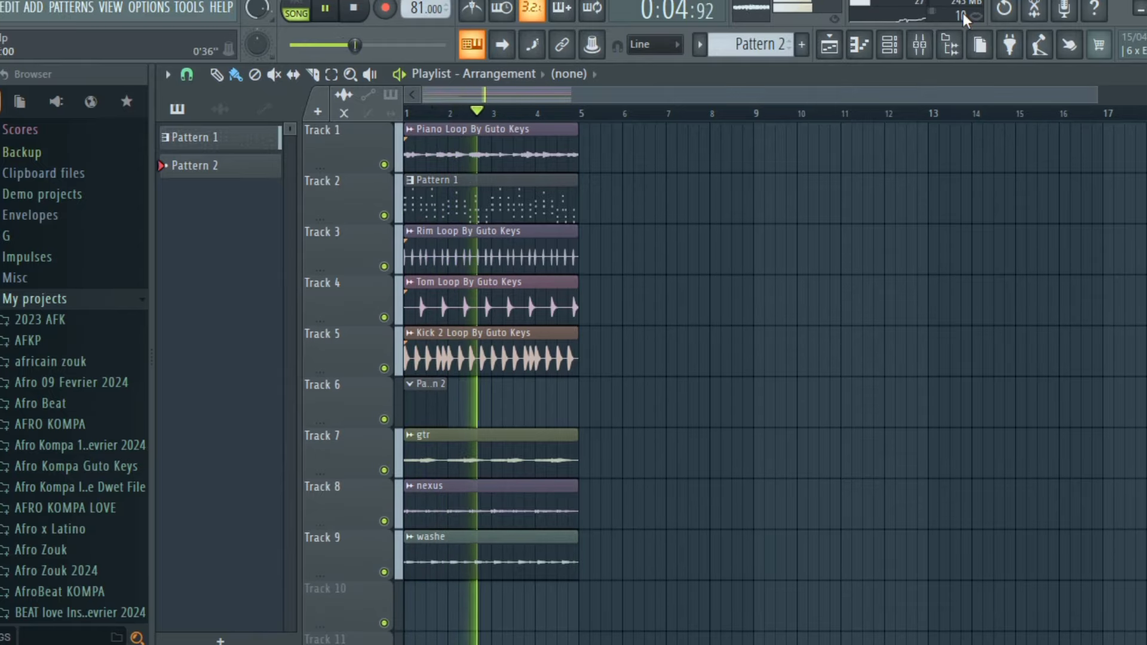
left_click(888, 55)
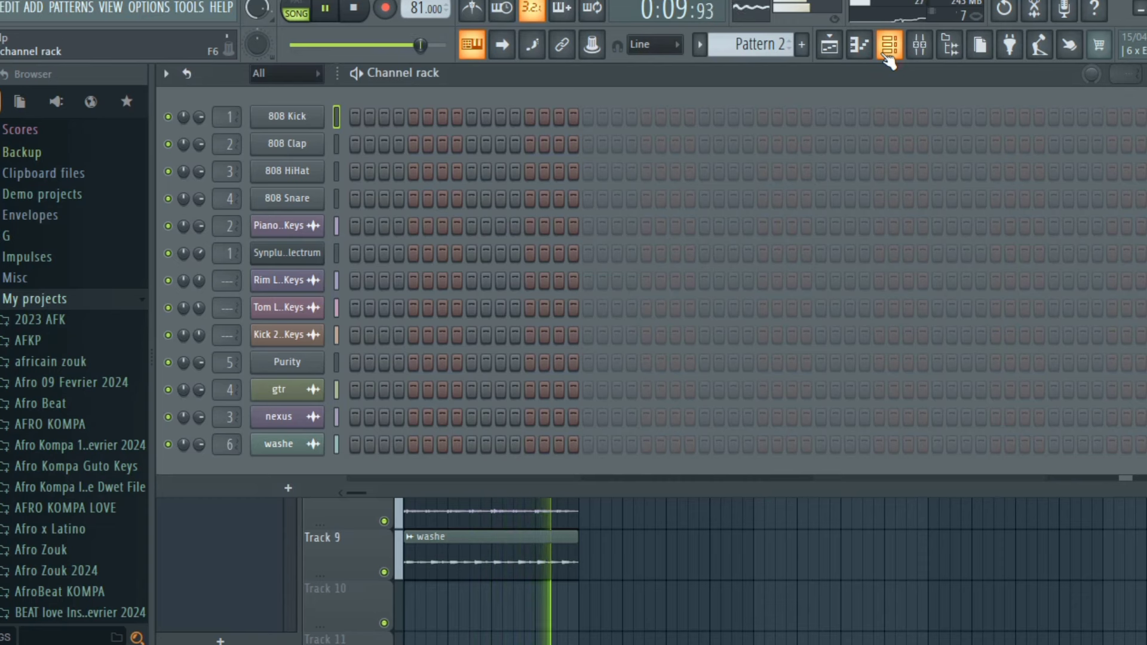
left_click(833, 47)
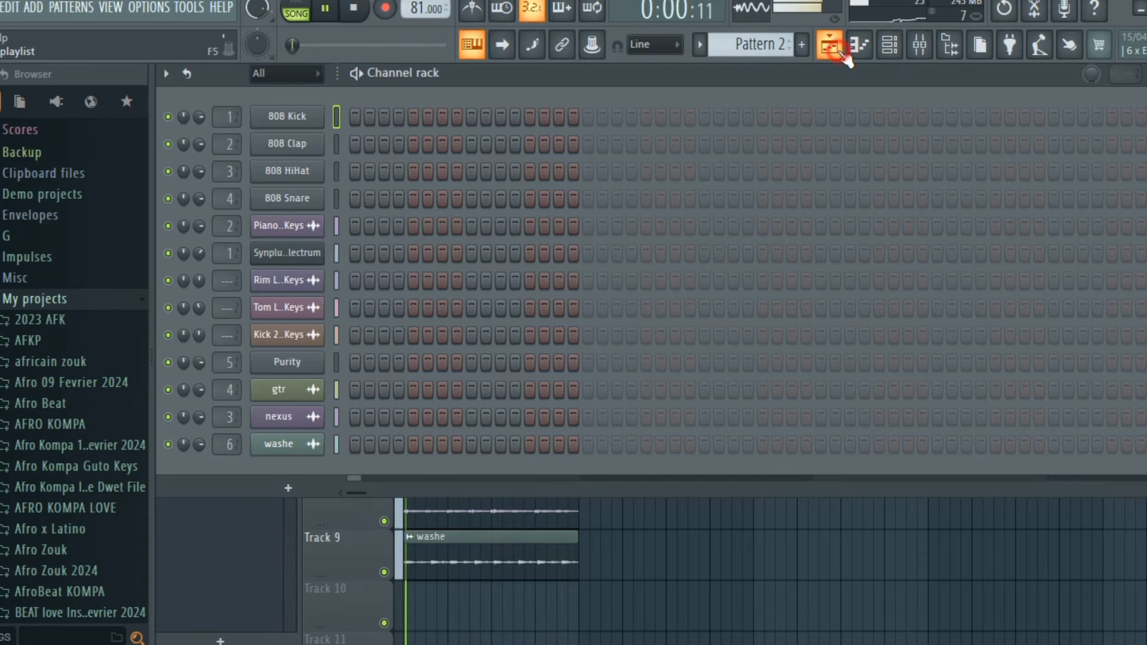
key("space")
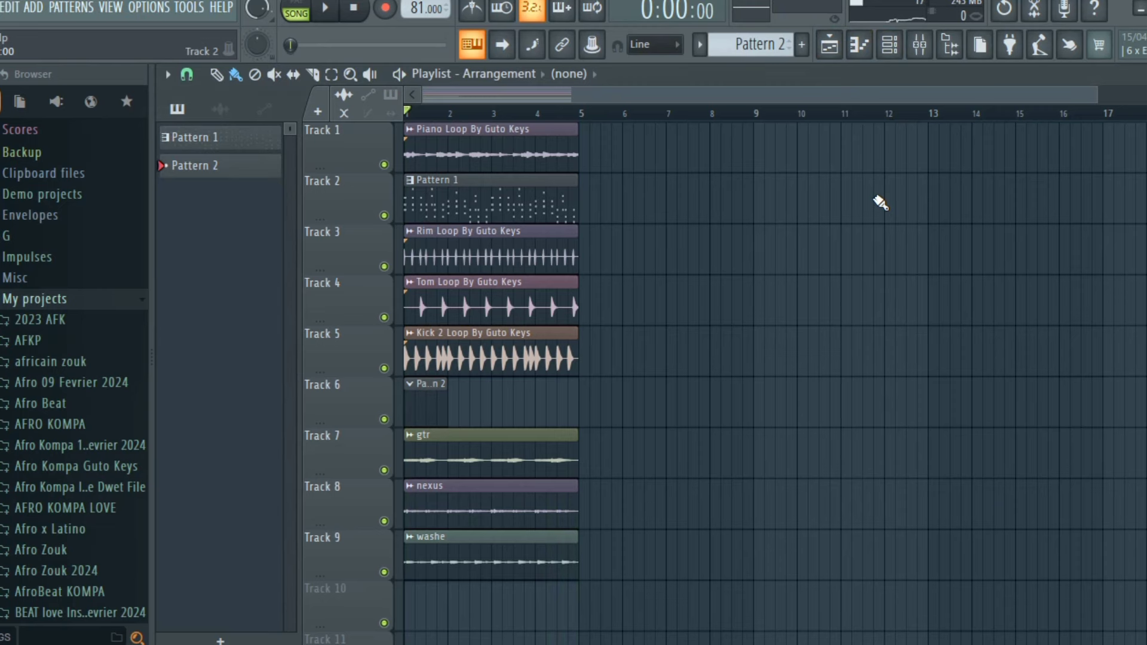
Place the Cymball Loop By Guto Keys sample at bar 1 of Track 10 and lower its channel volume to about 39%.
left_click_drag(881, 203, 465, 582)
double_click(511, 578)
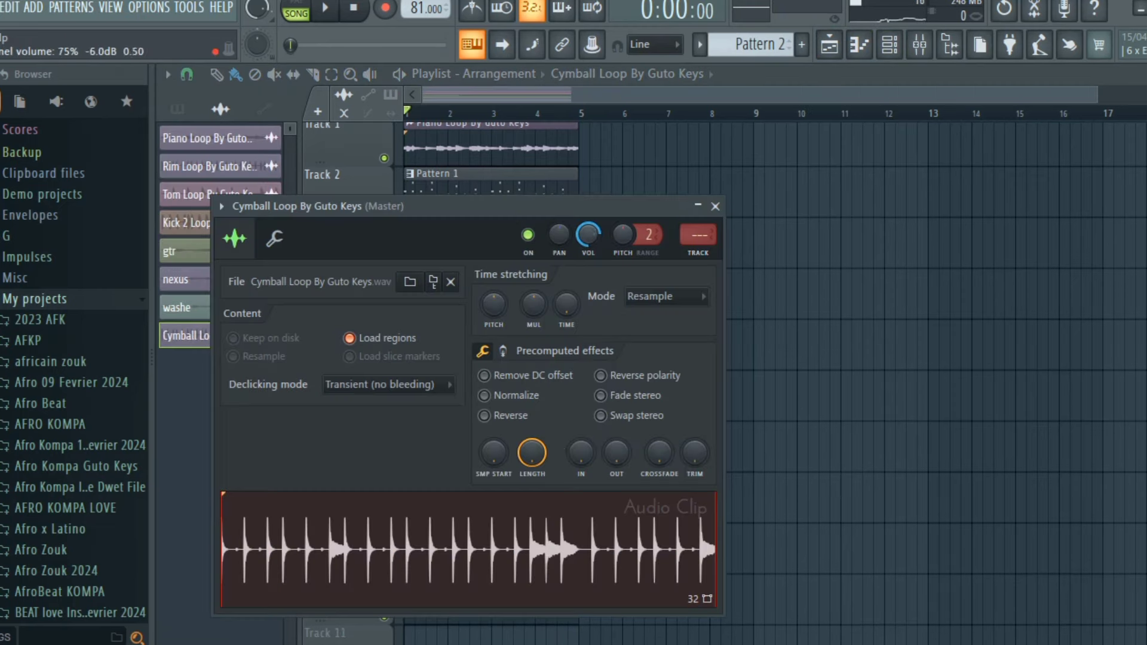
key("space")
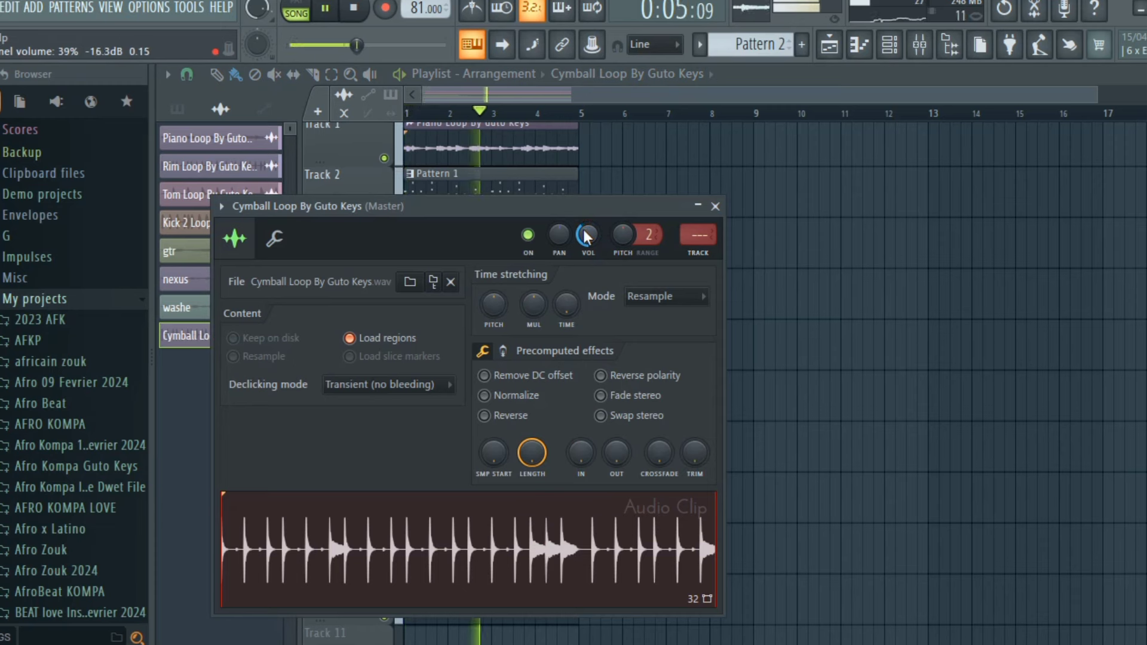
left_click(715, 206)
scroll(758, 320, "down", 2)
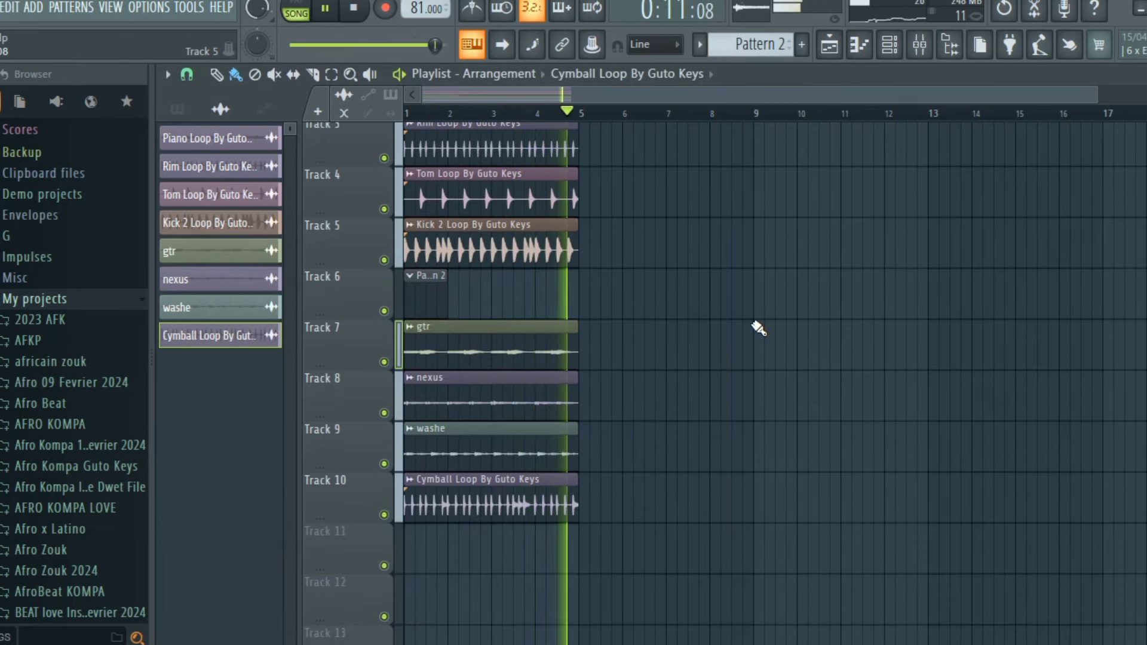
key("space")
Add the WIZZ-BEATS BASS 4 sample as a new channel and enable its volume envelope with the hold time at 100%.
key("F6")
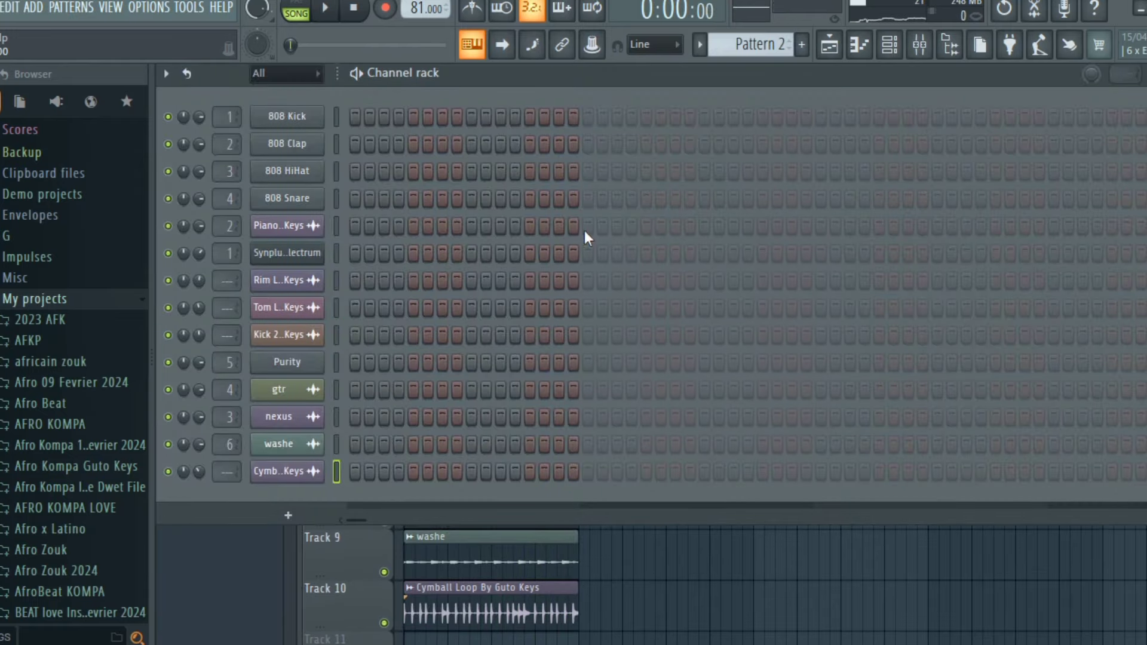
scroll(75, 358, "down", 10)
left_click_drag(78, 386, 286, 495)
left_click(292, 498)
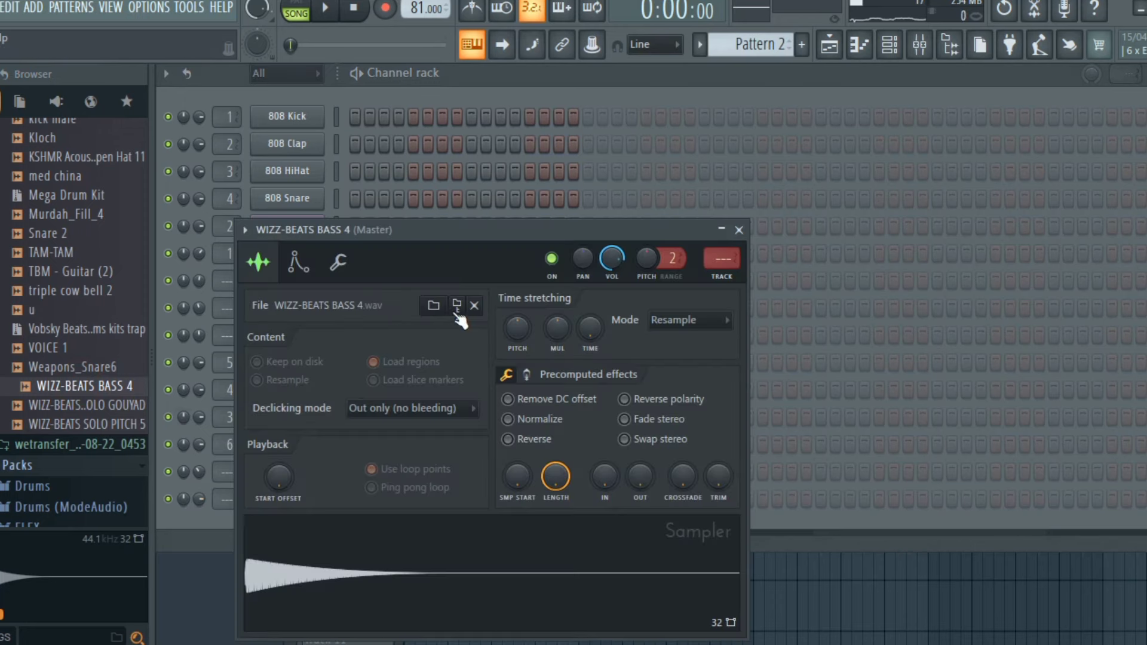
left_click(297, 263)
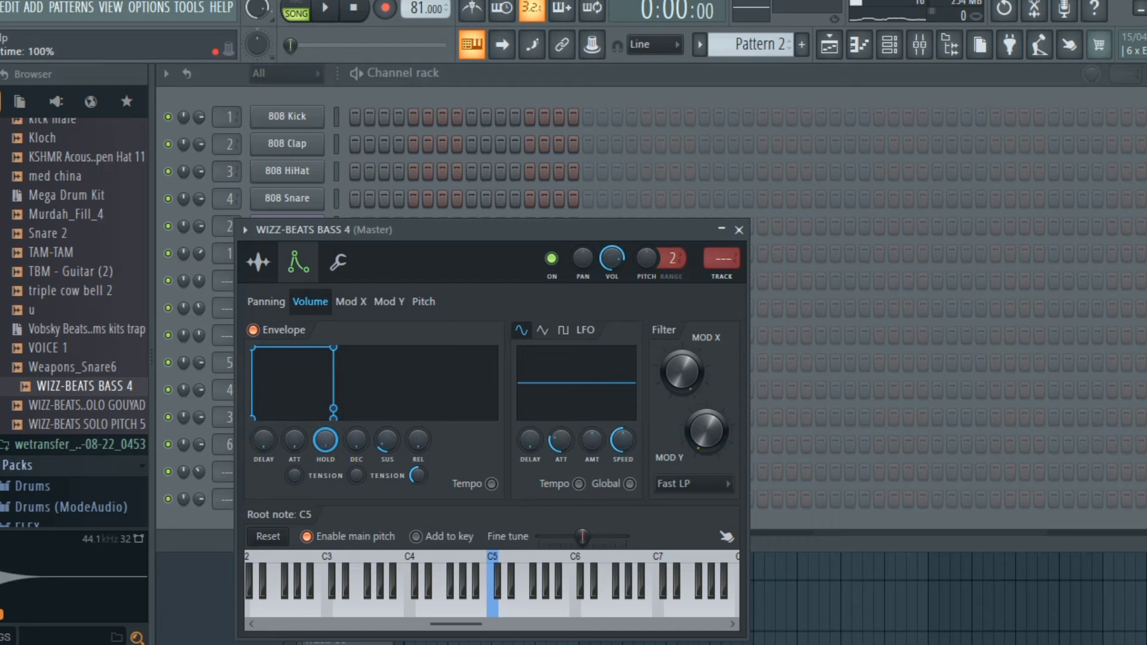
left_click(739, 229)
In the piano roll for WIZZ-BEATS BASS 4, write the opening bass notes B4, A4, D5, G4, D5, A4, C#5 and E4 from bar 1.
right_click(322, 385)
left_click(385, 390)
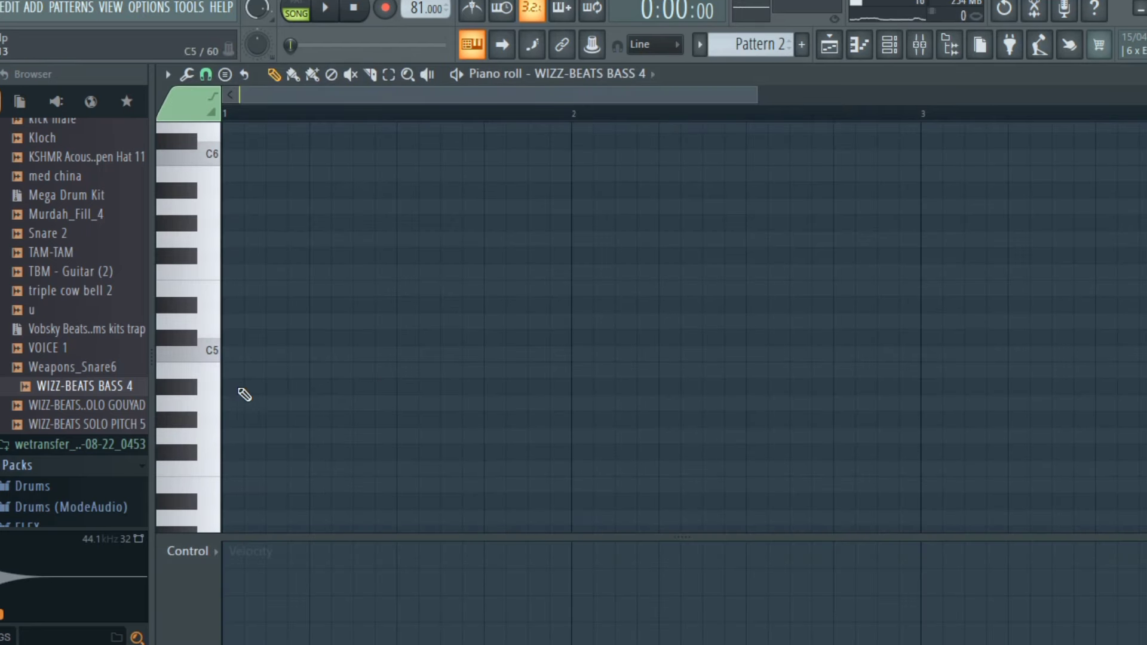
left_click_drag(223, 376, 286, 372)
left_click(342, 403)
left_click(365, 323)
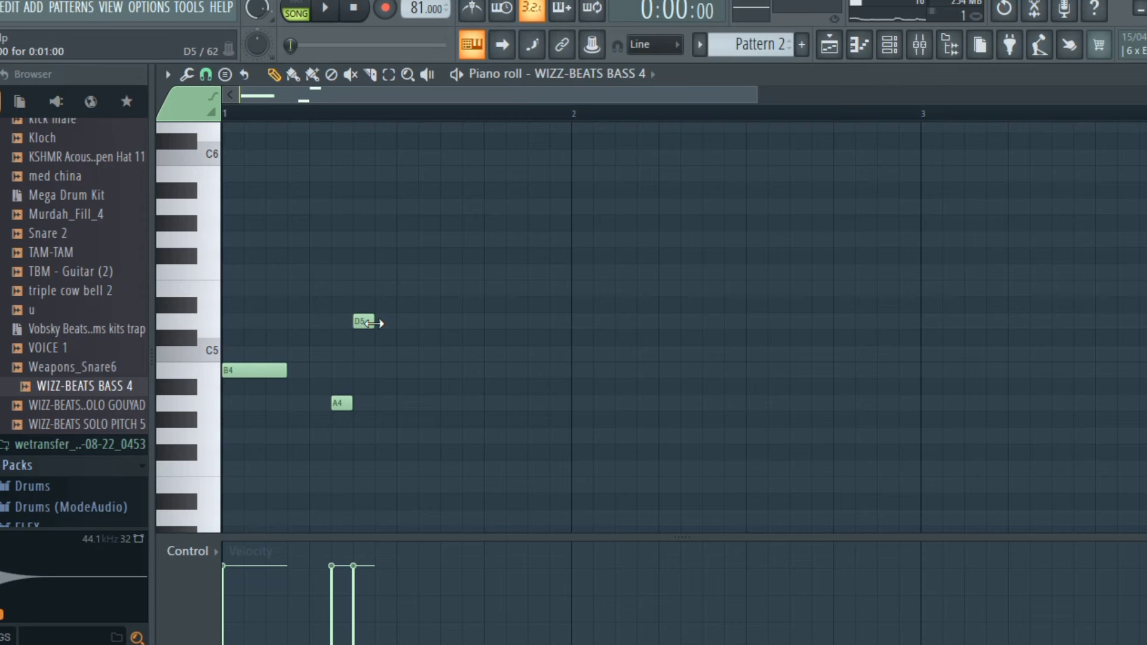
key("space")
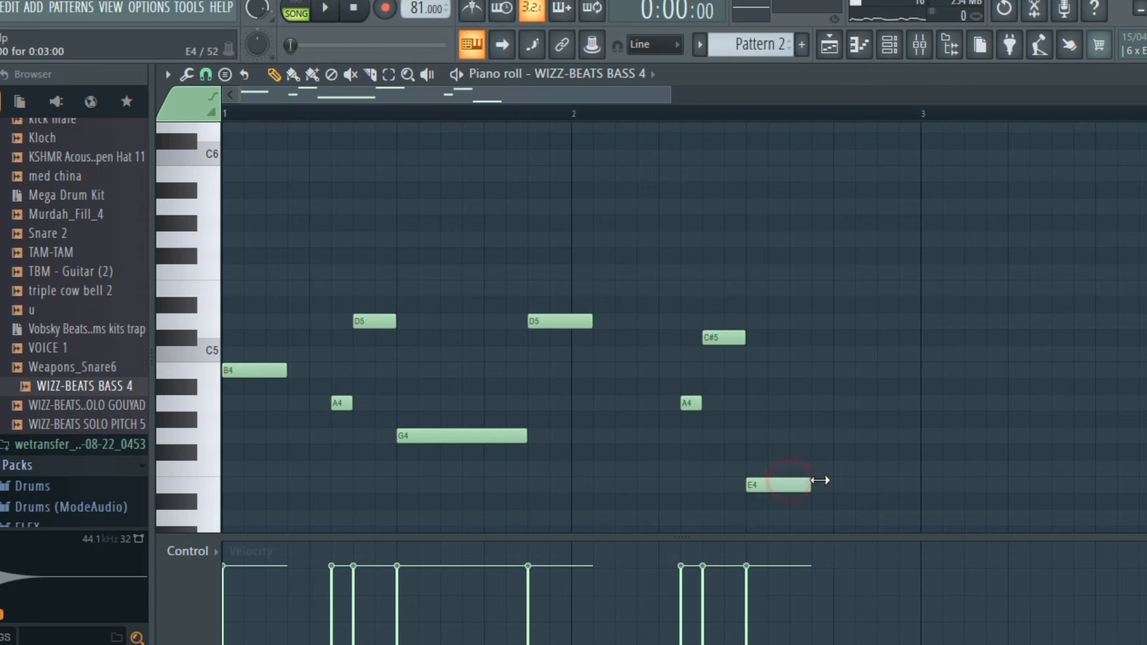
Finish bar 2 of the bass line with a G4 and a B4, lengthening the B4 slightly past the start of bar 3.
left_click(841, 437)
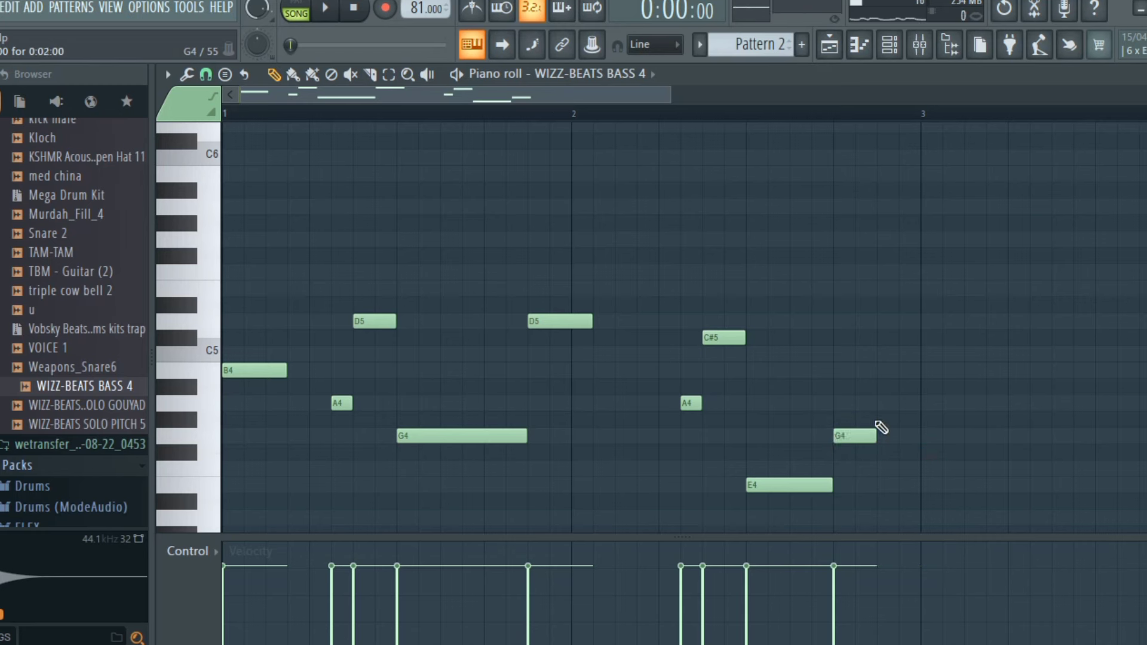
left_click(882, 400)
left_click_drag(881, 397, 885, 355)
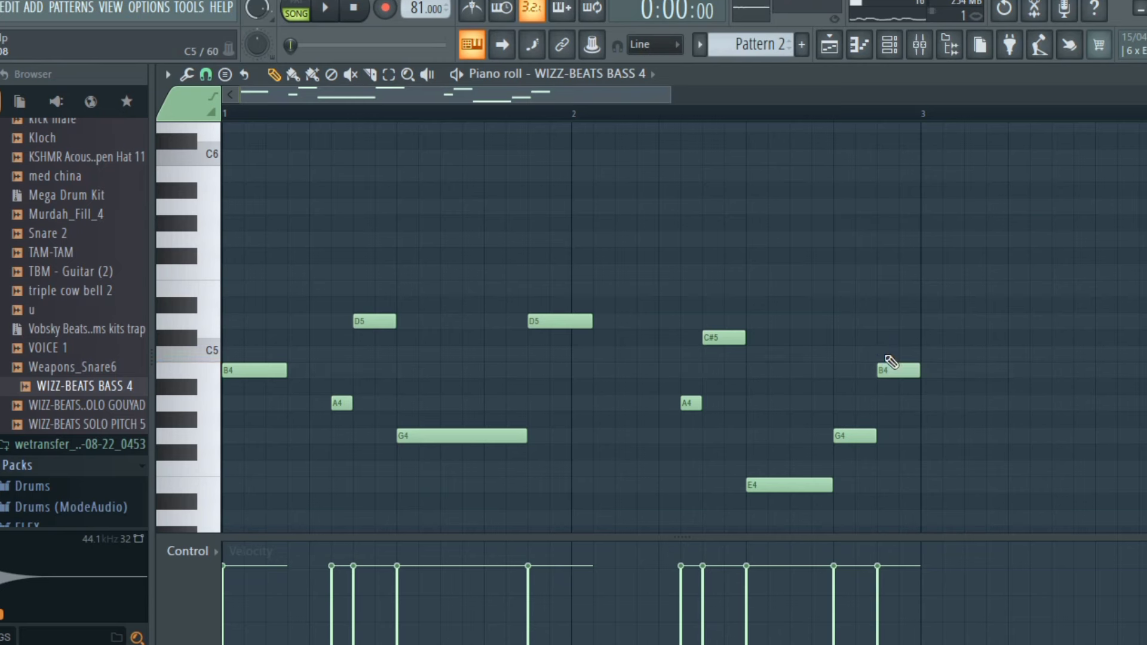
key("space")
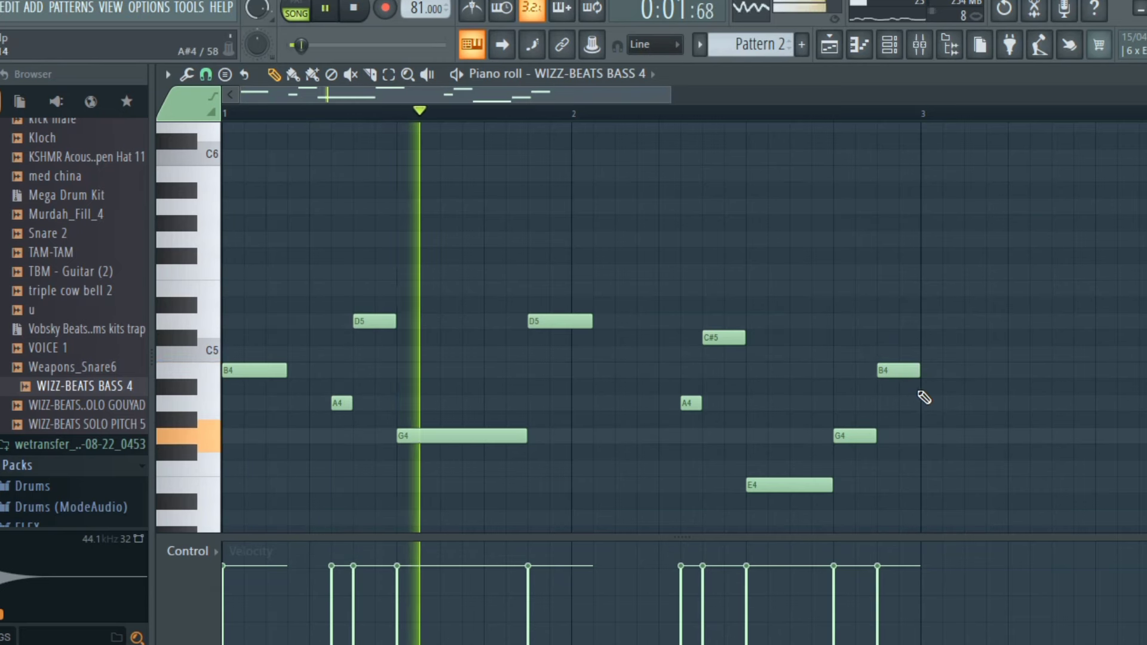
left_click_drag(920, 370, 933, 371)
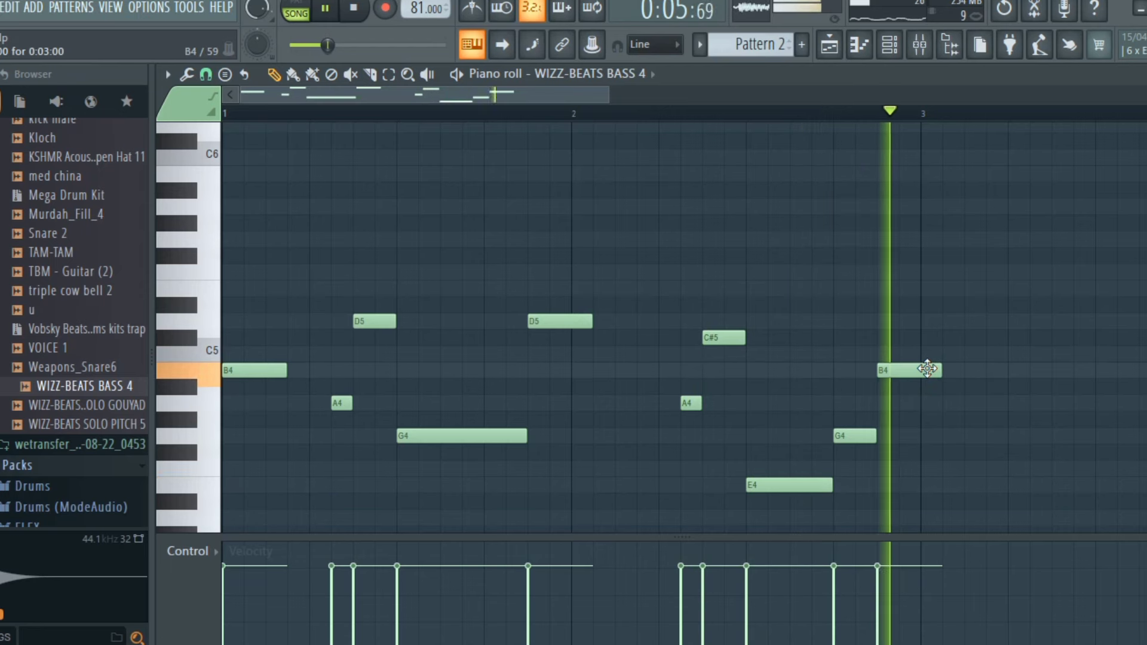
Continue the bass line through bars 3–4, ending bar 4 with C#5, A4, E4 and A4, and play it back.
left_click(689, 384)
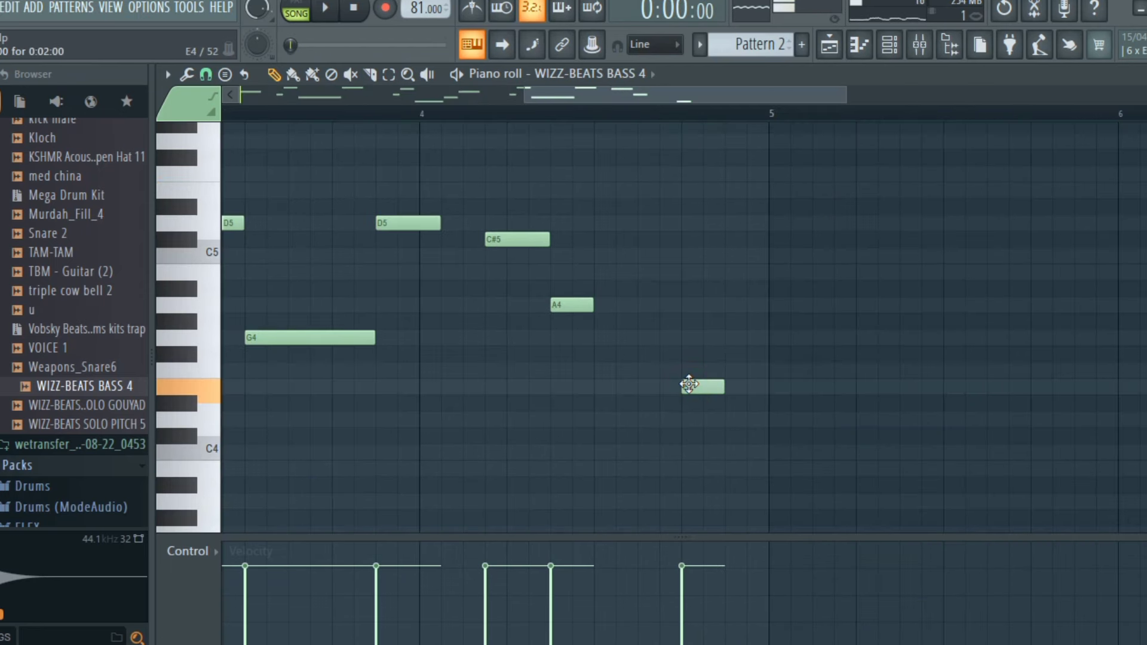
key("space")
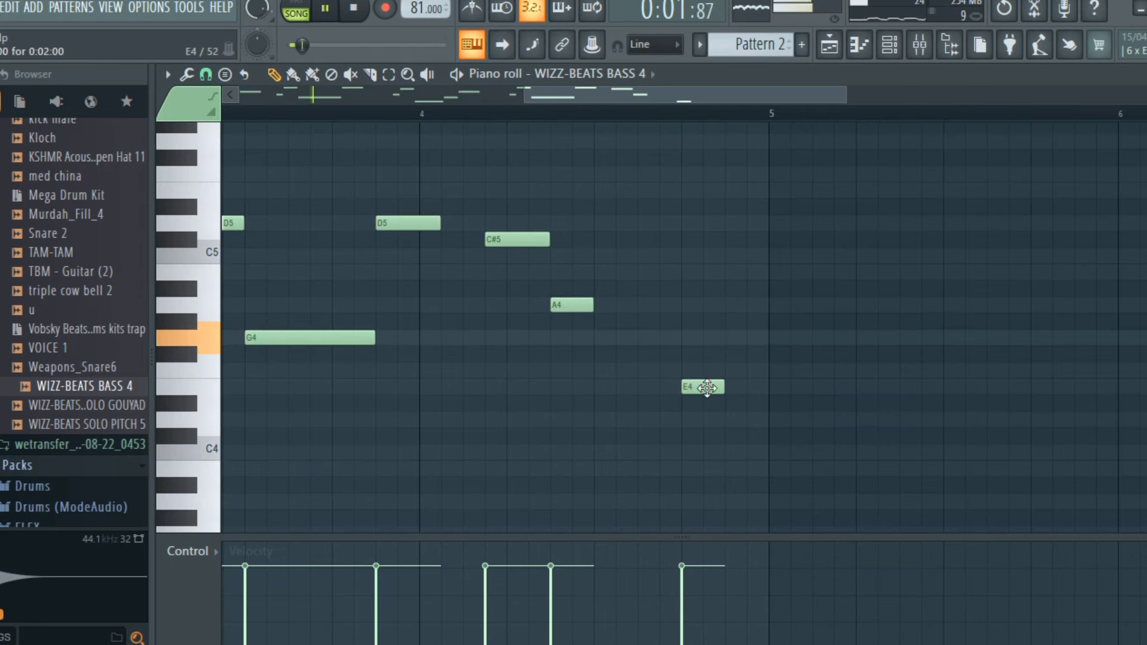
left_click(729, 304)
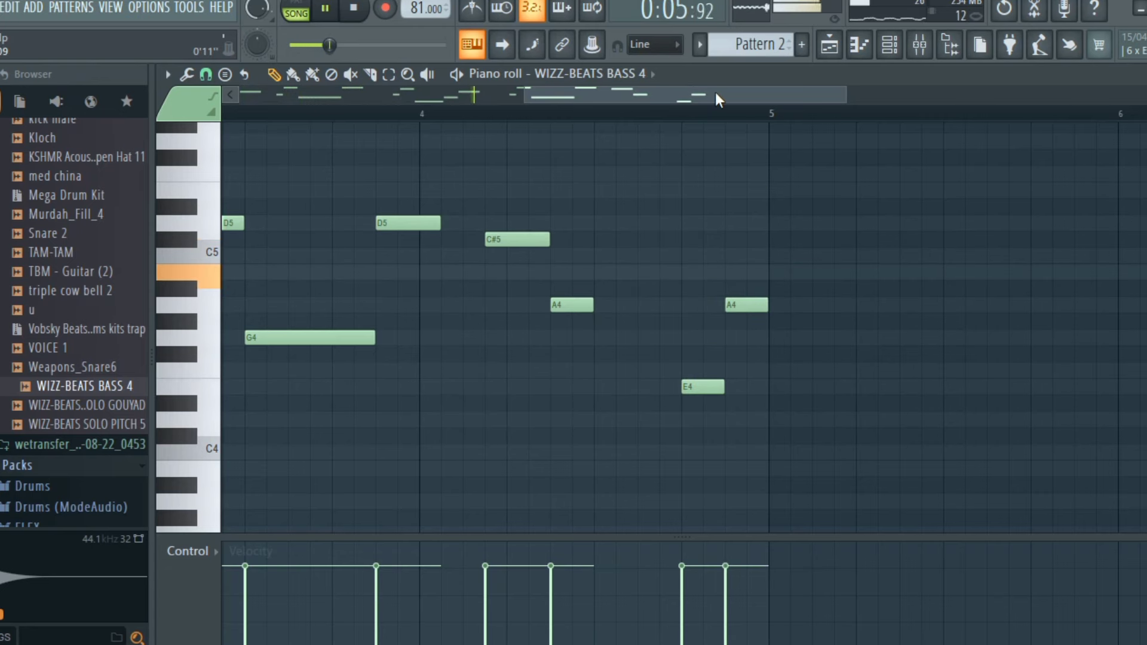
left_click_drag(724, 94, 774, 95)
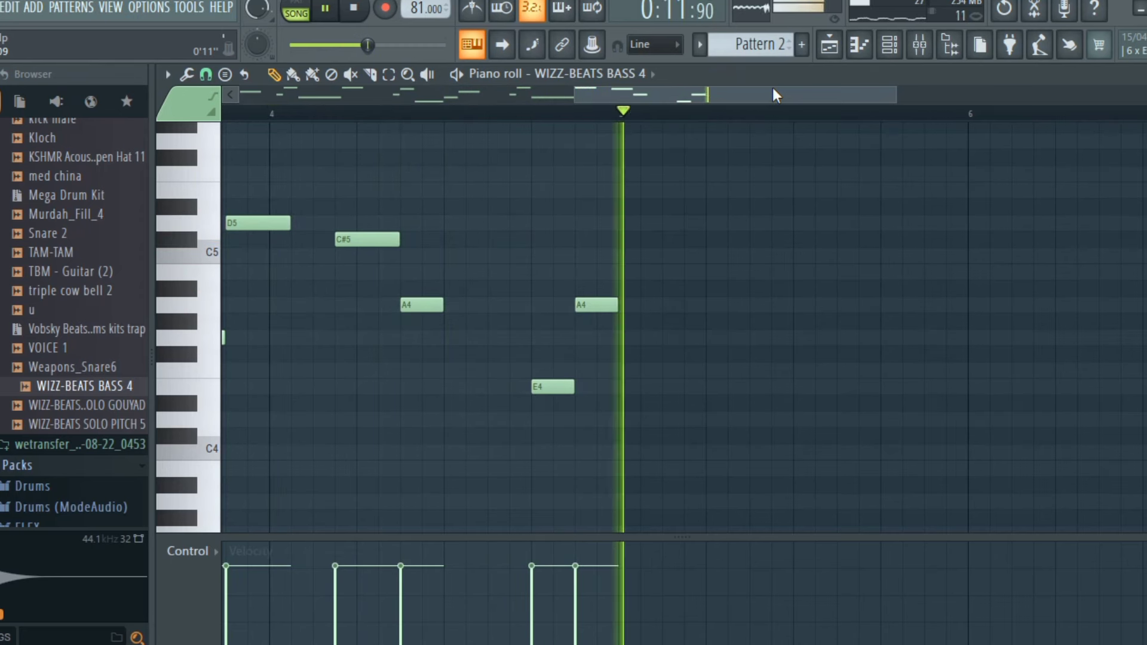
key("space")
Duplicate all the bass notes from bars 1–4 into bars 5–8 and raise the last E4 in bar 8 to G4.
key("ctrl+a")
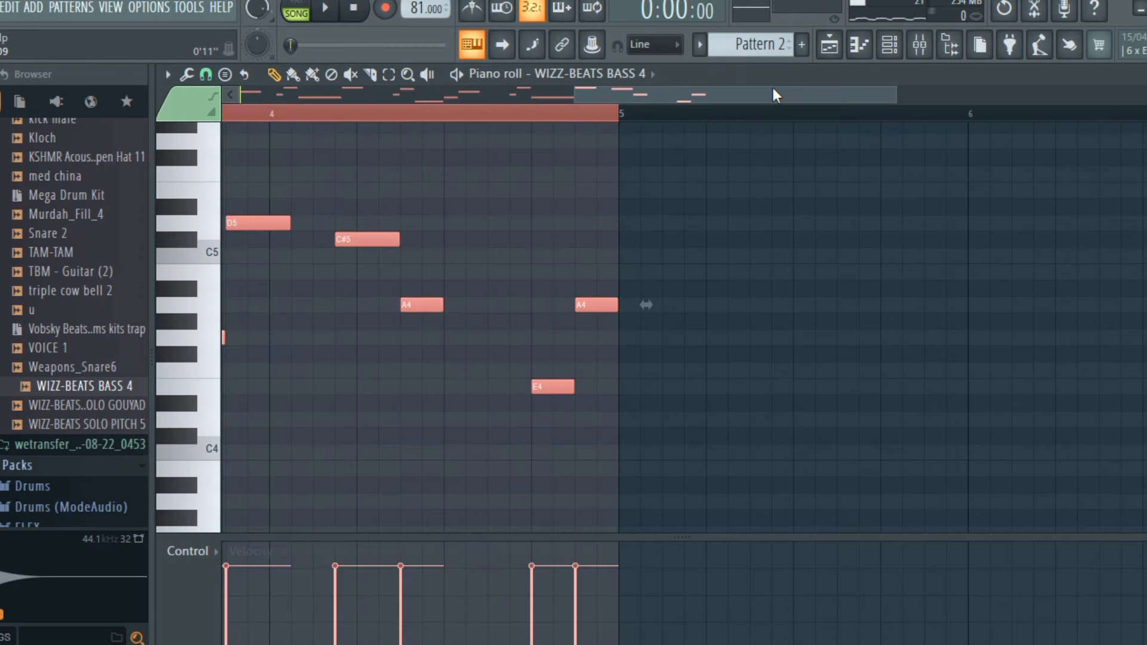
left_click_drag(775, 95, 872, 94)
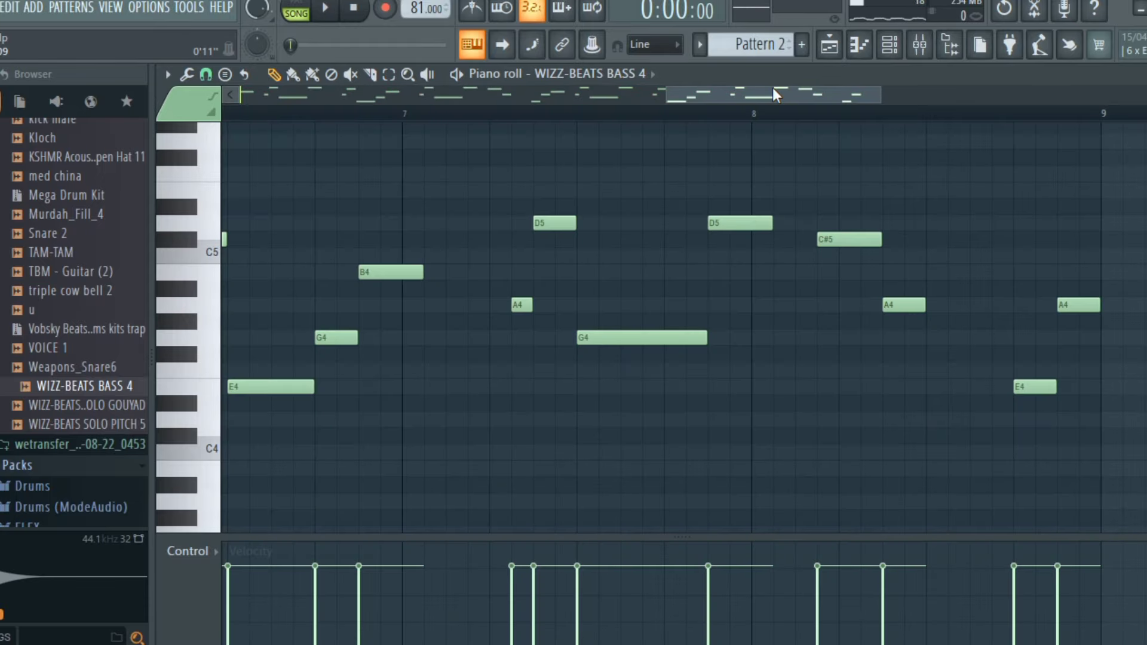
left_click_drag(951, 388, 951, 357)
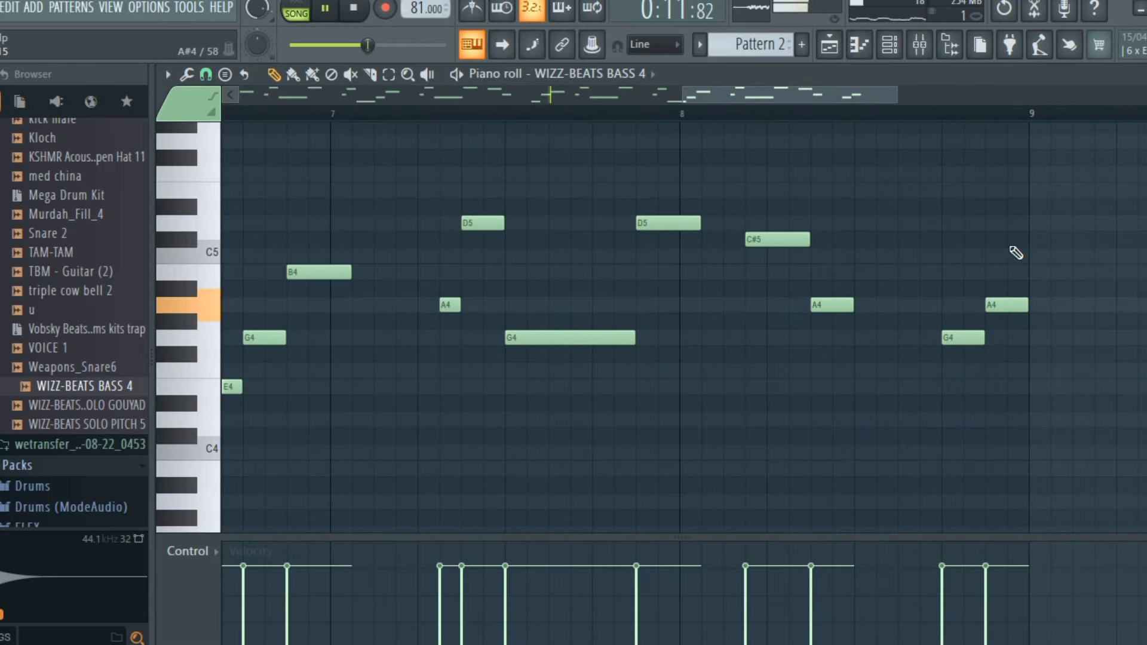
Listen through the bass line and duplicate the playlist's four-bar clips into bars 5–8 to match the eight-bar Pattern 2.
left_click_drag(710, 95, 232, 119)
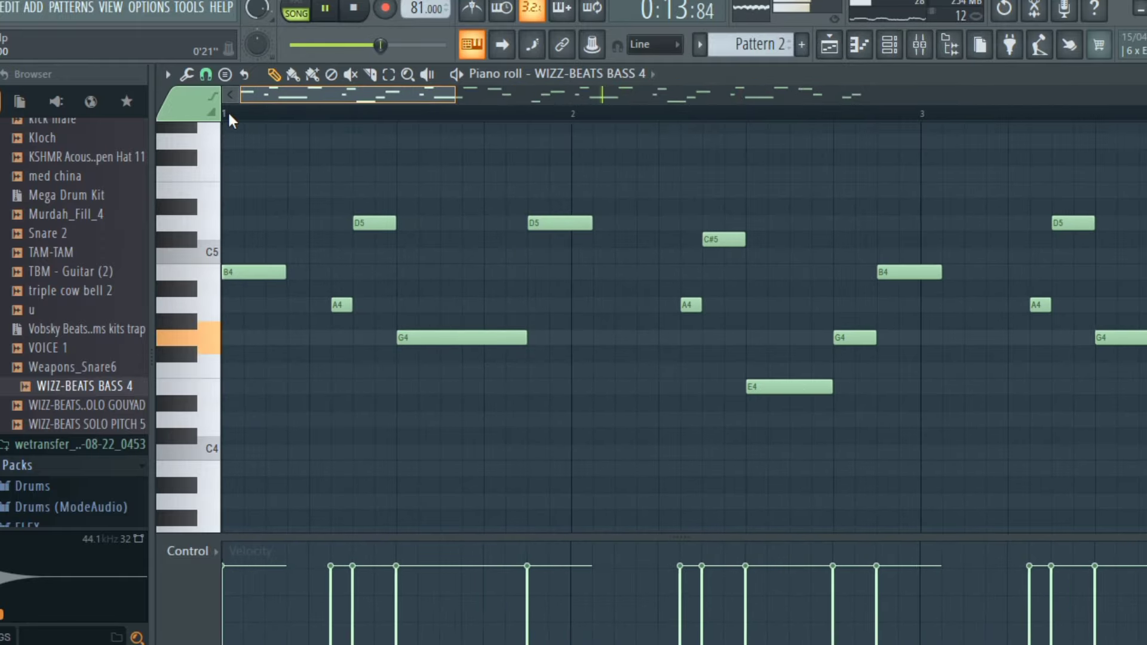
left_click_drag(334, 101, 694, 97)
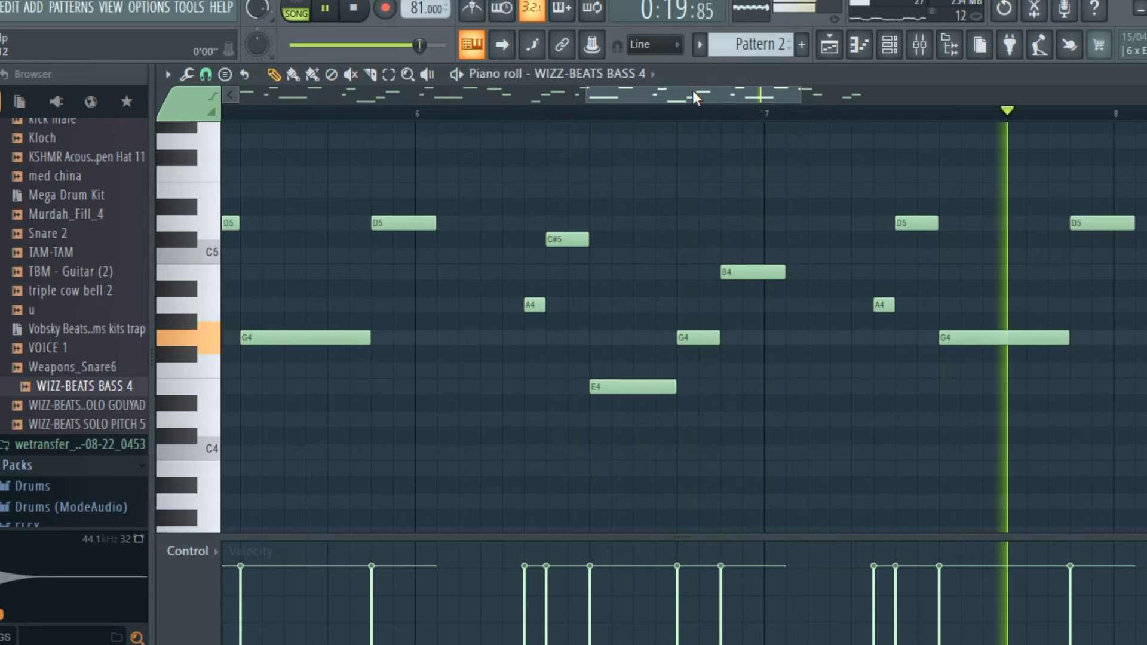
left_click(693, 96)
left_click_drag(694, 96, 801, 108)
left_click(829, 46)
scroll(891, 447, "down", 2)
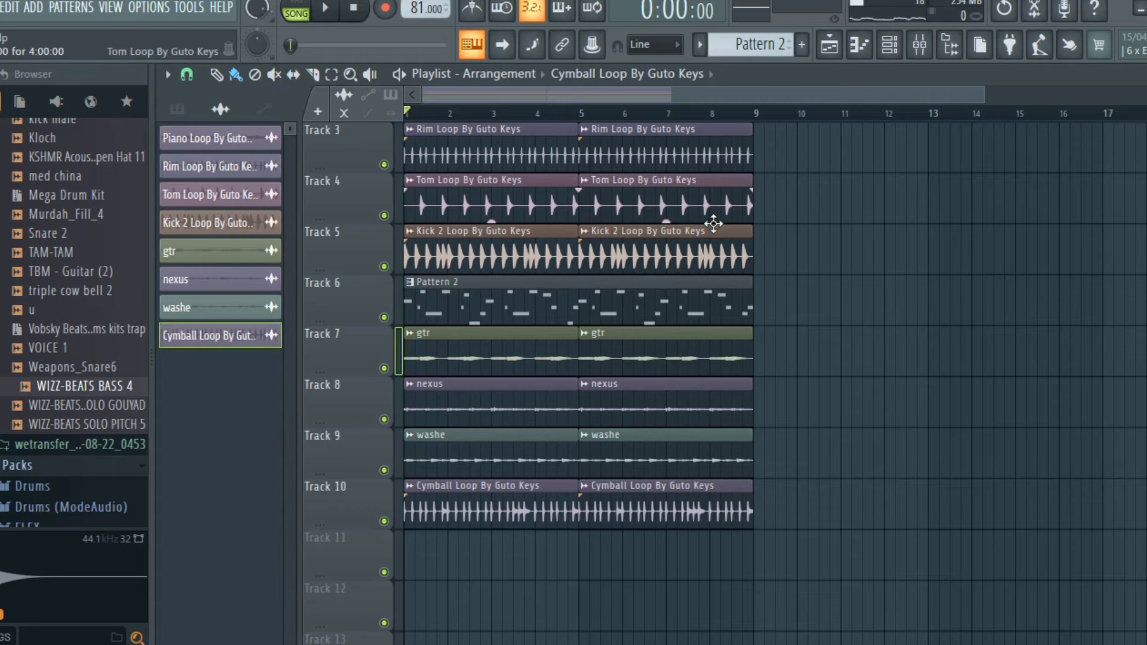
Start song playback and route the WIZZ-BEATS BASS 4 channel to mixer insert 7.
left_click(896, 54)
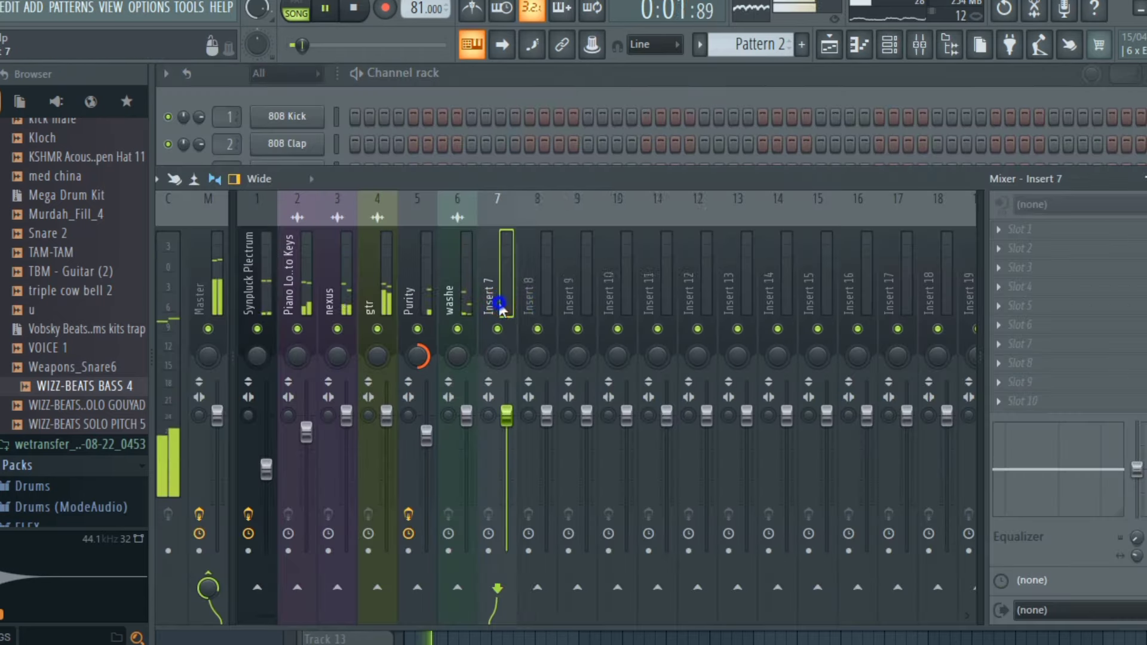
right_click(508, 275)
mouse_move(663, 302)
left_click(732, 314)
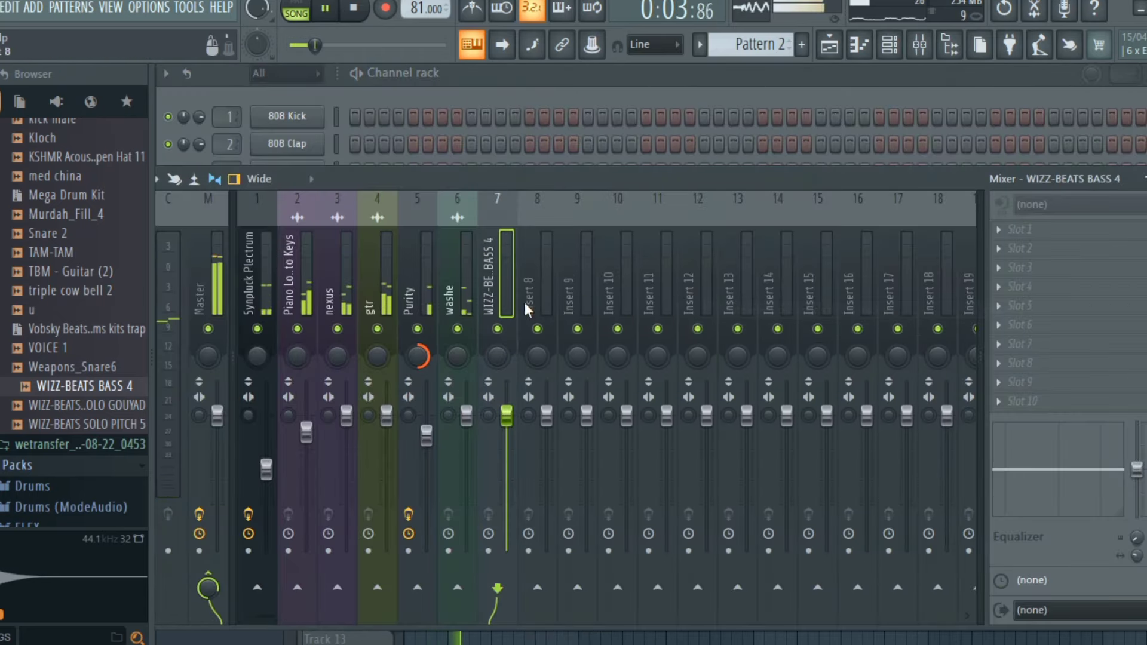
Load Fruity Parametric EQ 2 on the bass insert and cut the lowest frequencies with band 1, using the Steep 8 order.
left_click(1005, 247)
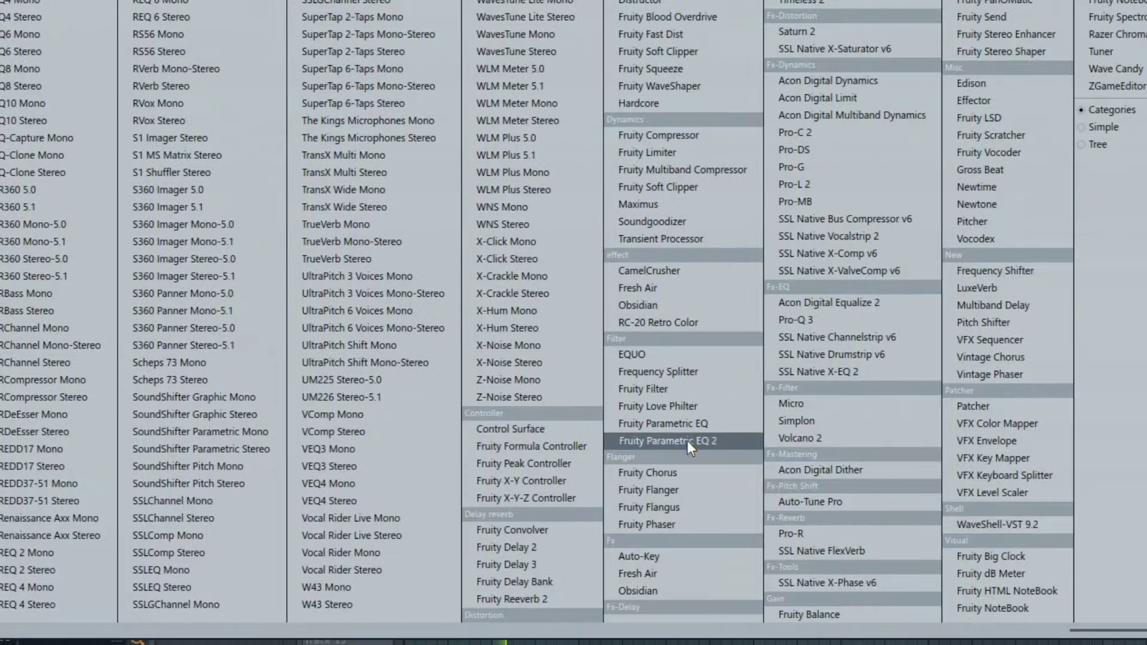
left_click(687, 440)
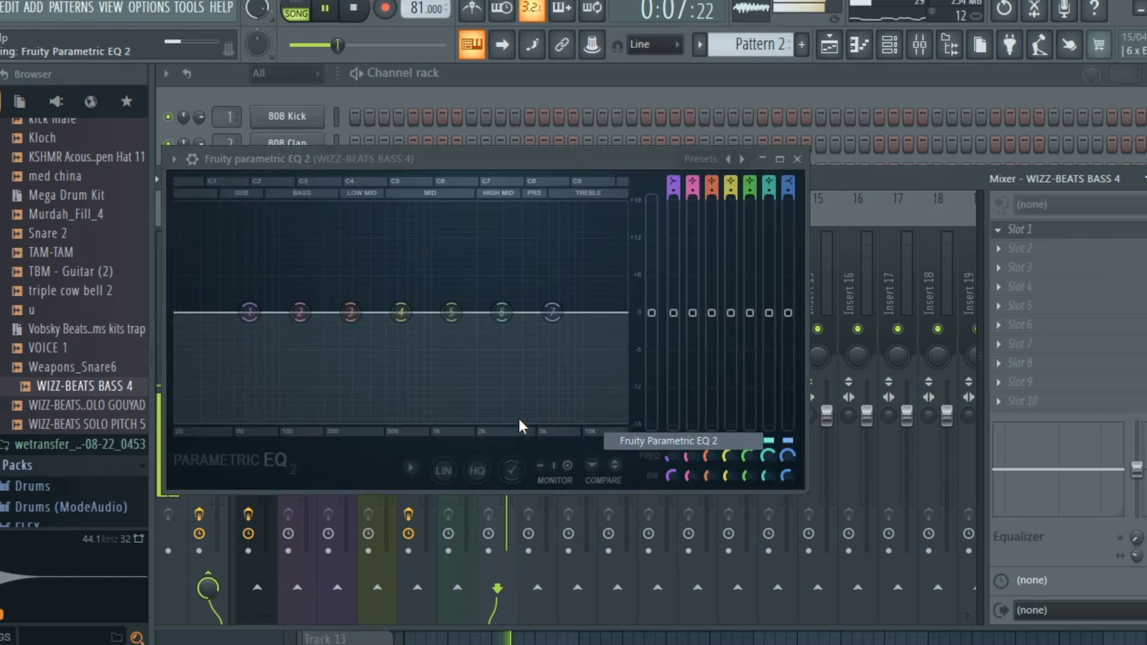
right_click(250, 313)
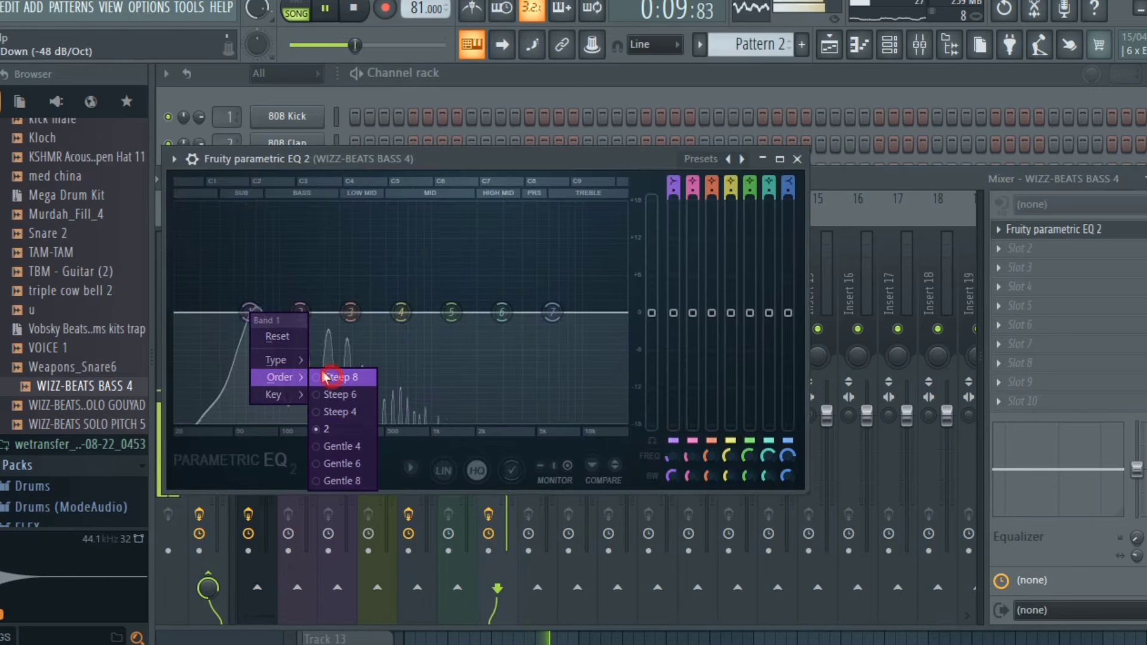
left_click(326, 377)
left_click_drag(248, 312, 178, 371)
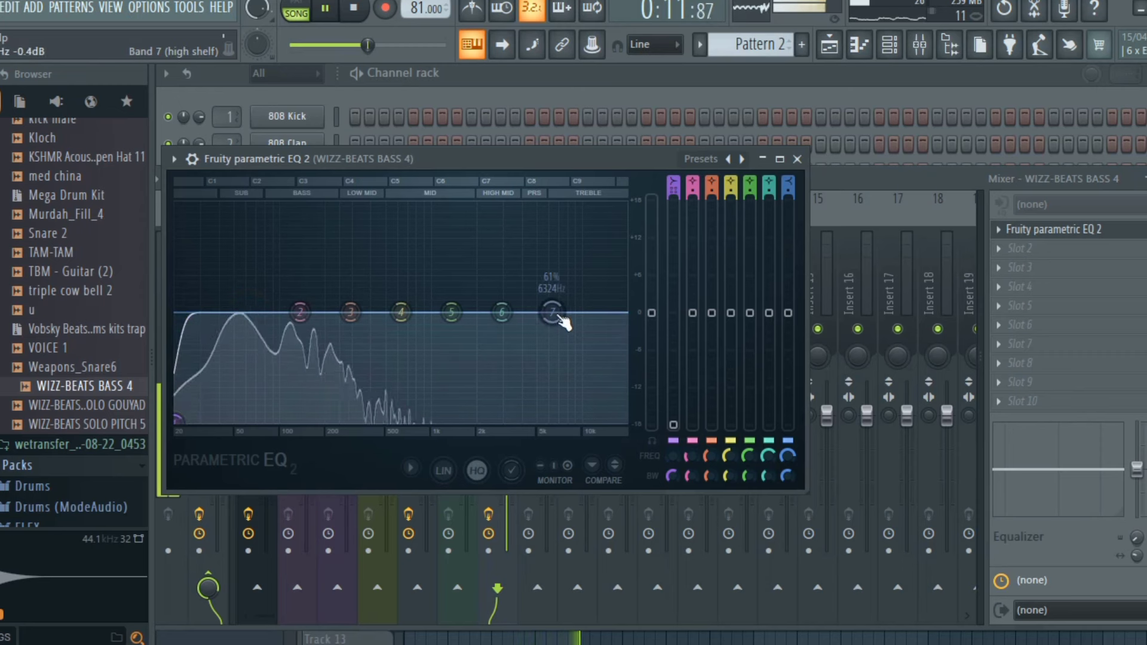
Pull EQ band 7, the high shelf, fully down at about 3954 Hz to cut the bass's highs.
right_click(554, 313)
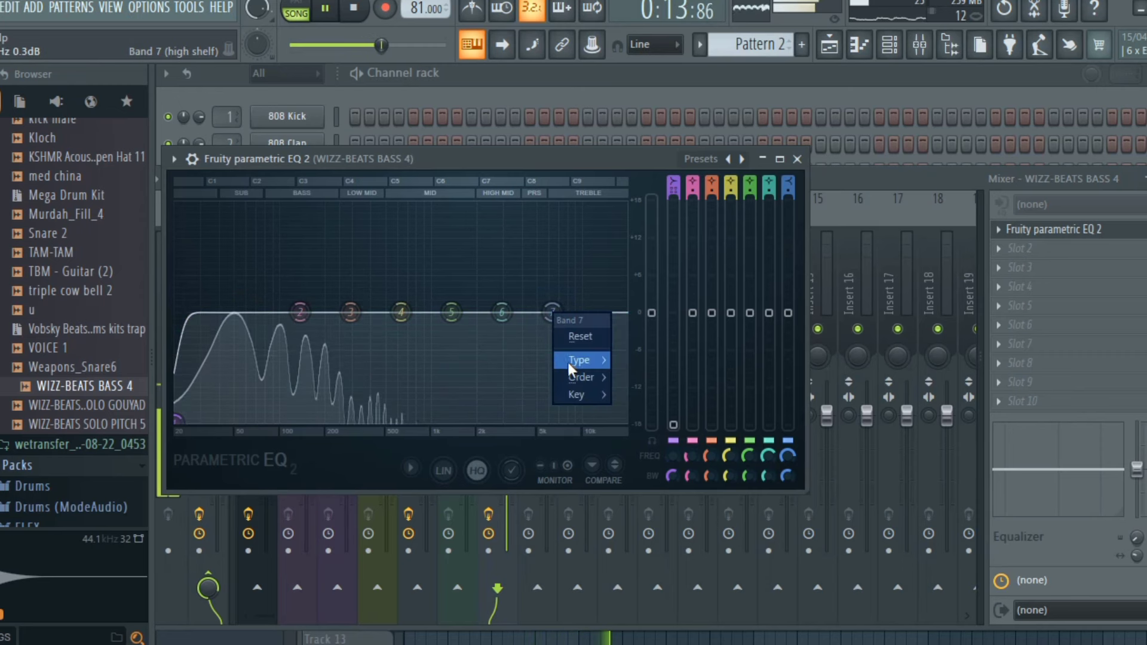
mouse_move(578, 379)
left_click(601, 476)
left_click_drag(551, 311, 520, 421)
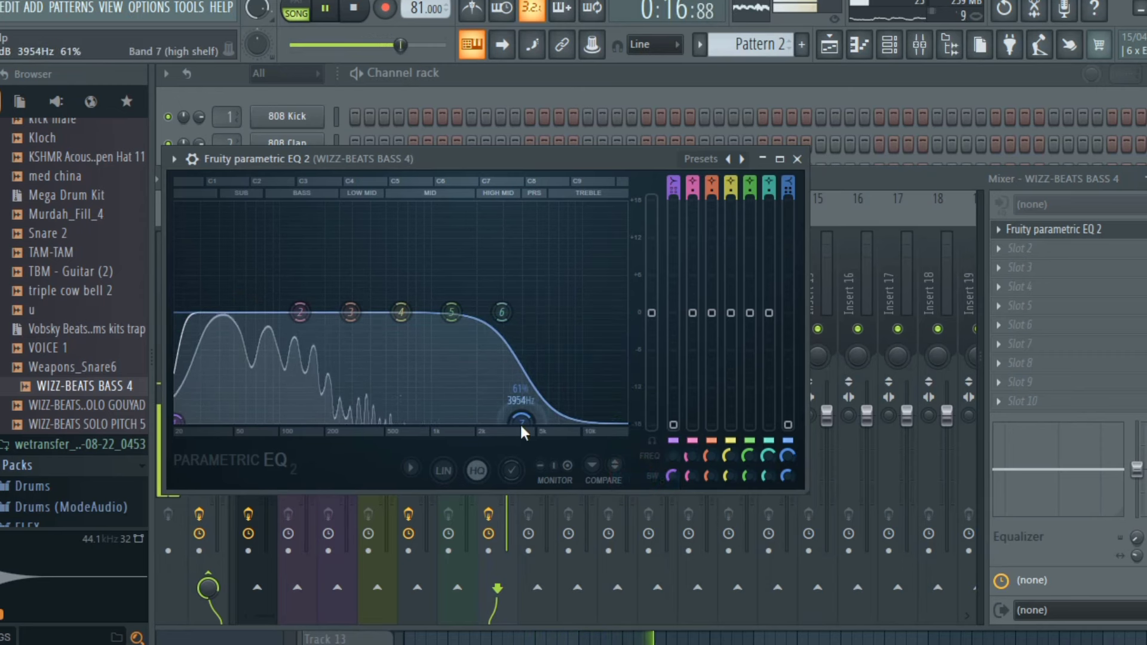
Add Fruity Compressor in slot 2 of the bass insert, and toggle song playback with the playlist shown.
left_click(1038, 248)
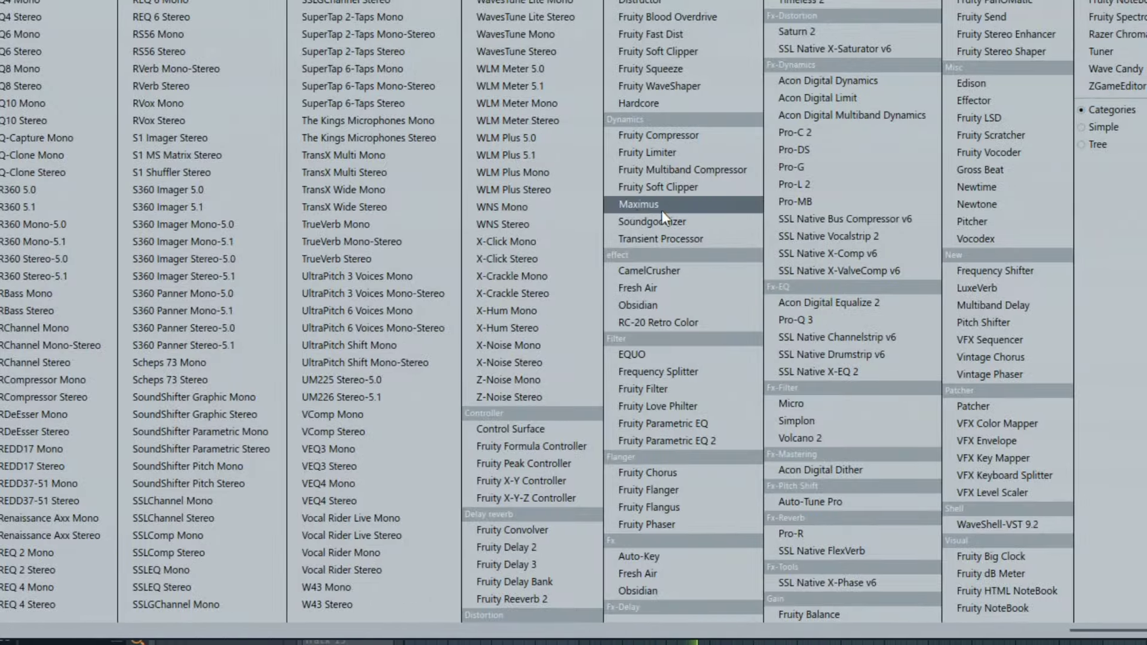
left_click(651, 136)
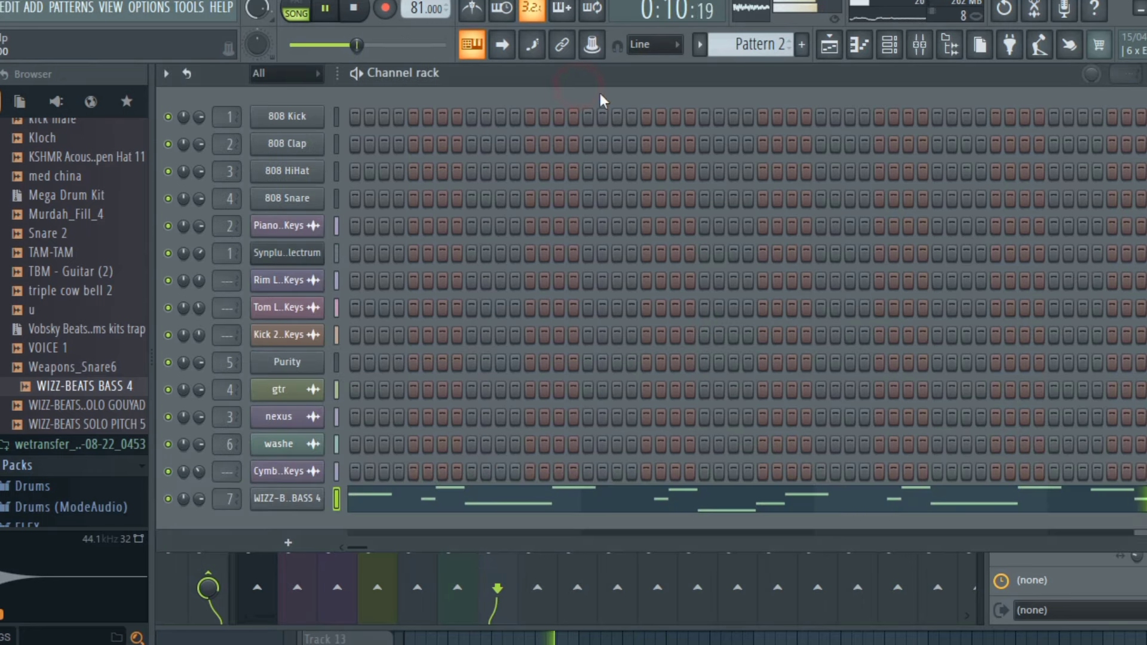
left_click(831, 48)
key("space")
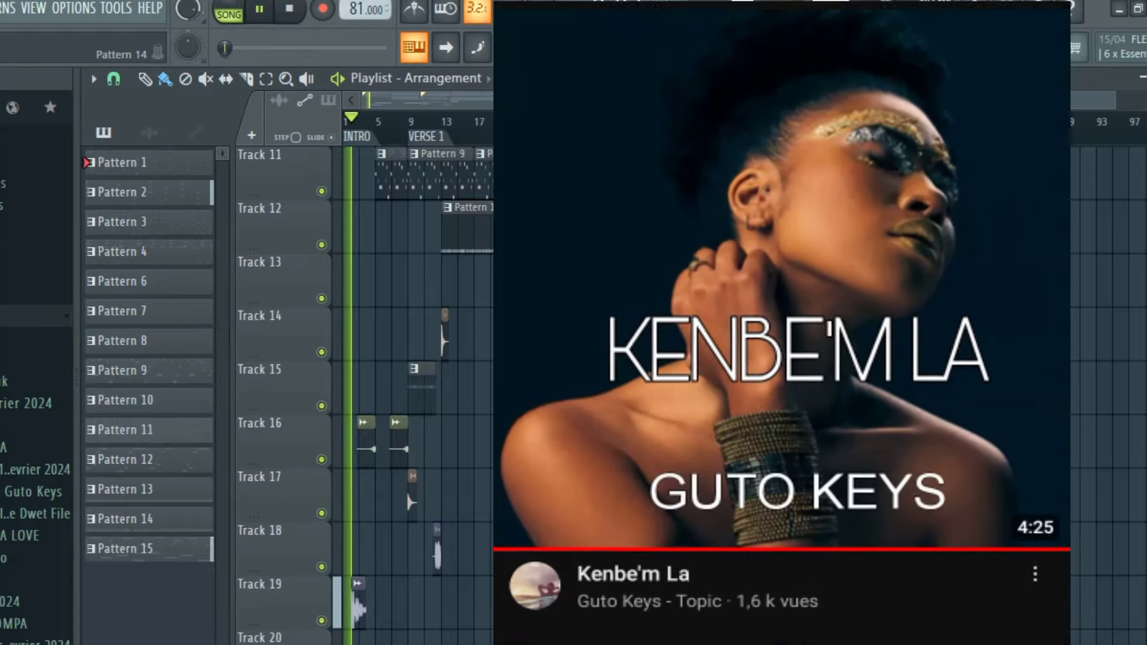
Examine the finished song's playlist while it plays, looking over its pattern, drum, effect and audio tracks.
scroll(418, 358, "down", 5)
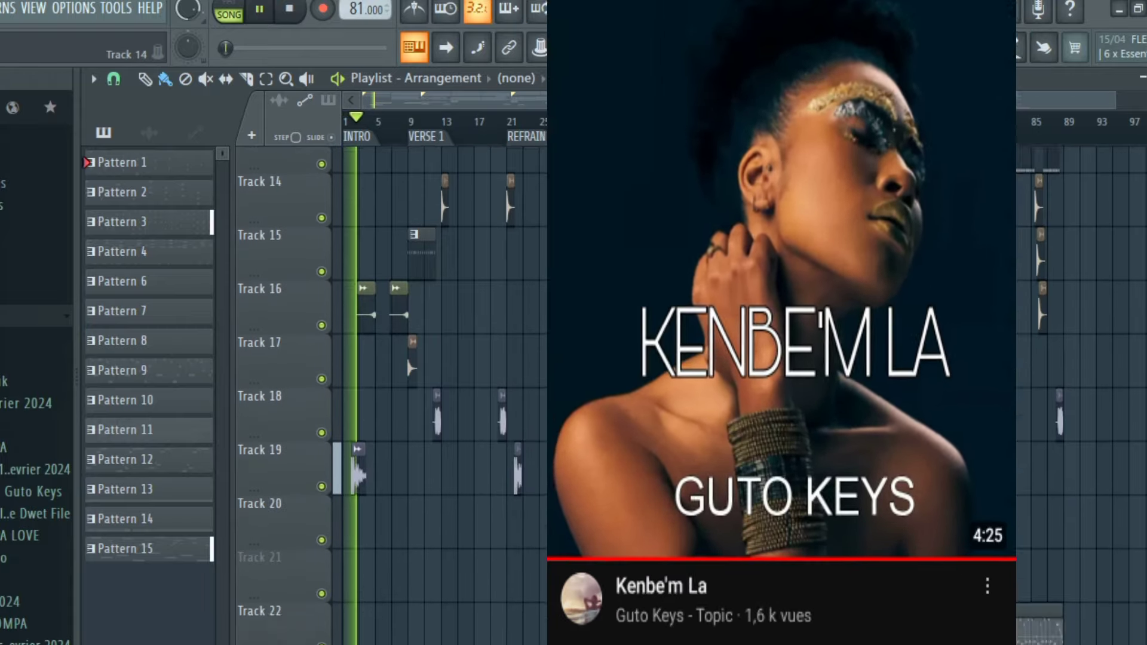
scroll(418, 388, "up", 2)
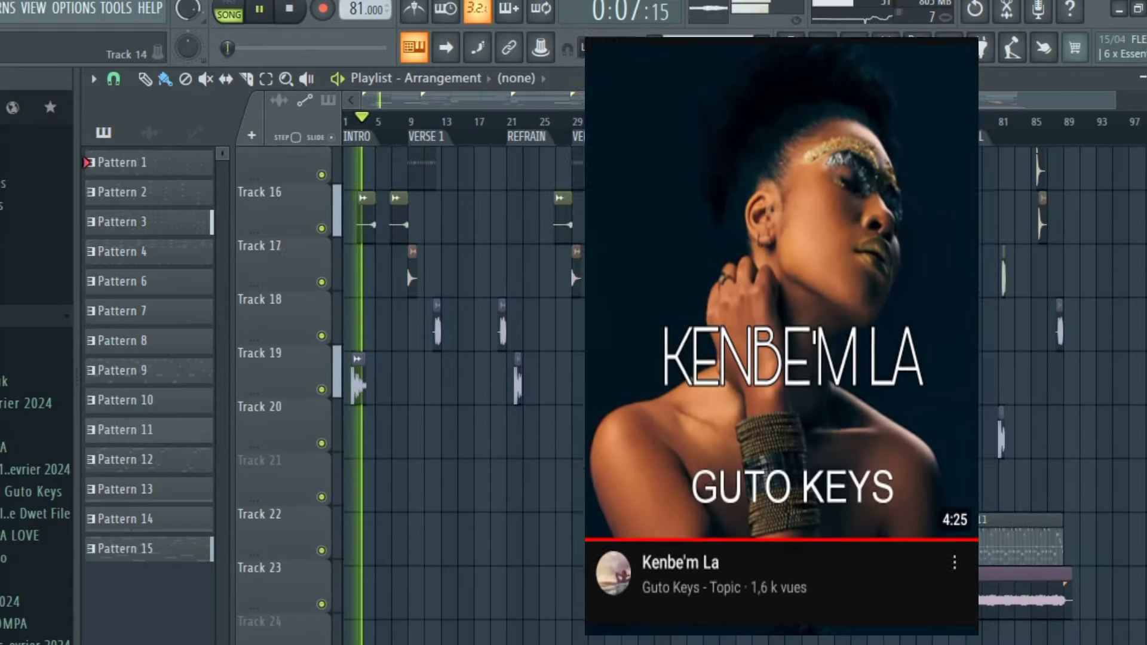
scroll(418, 389, "up", 10)
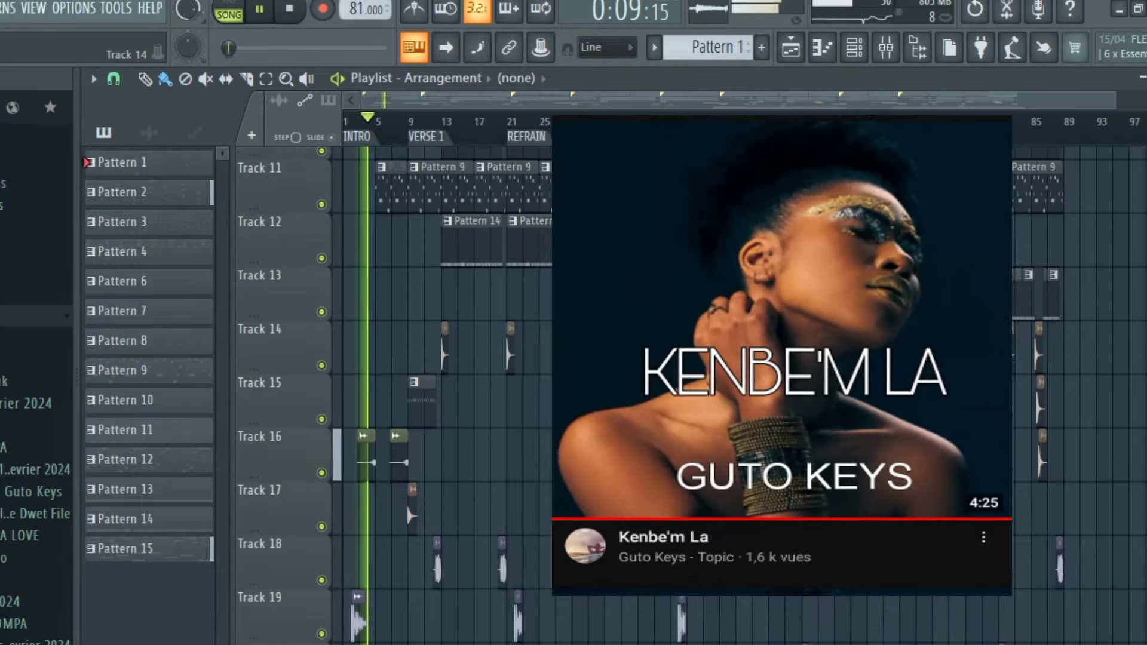
scroll(418, 389, "down", 8)
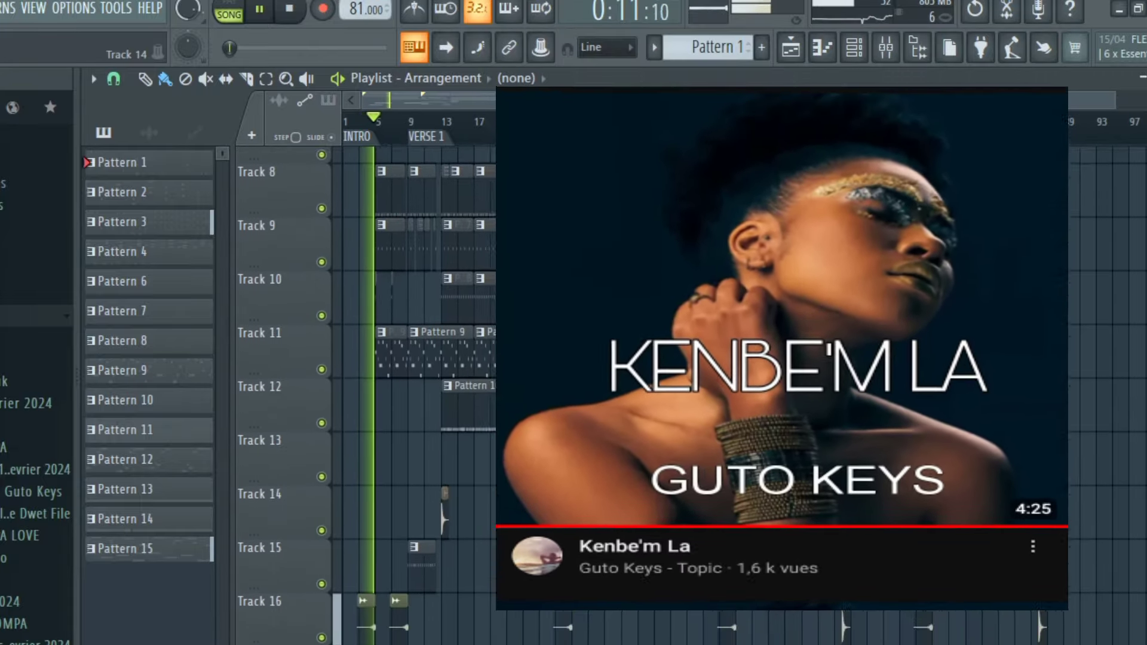
scroll(418, 389, "down", 4)
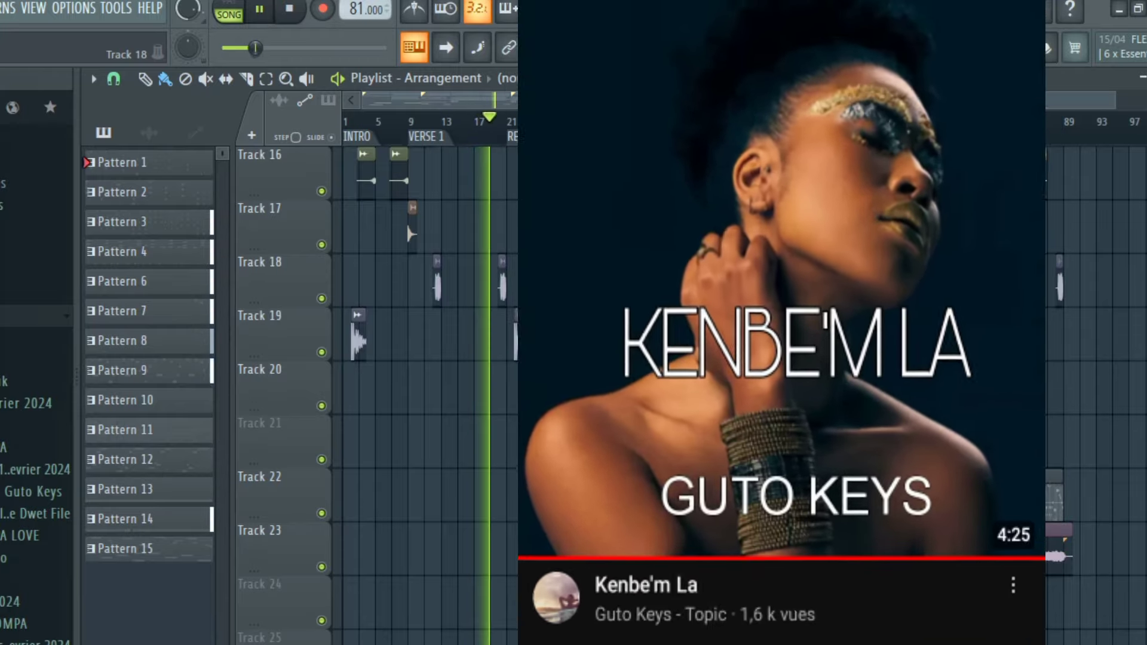
scroll(281, 358, "up", 1)
scroll(281, 358, "up", 14)
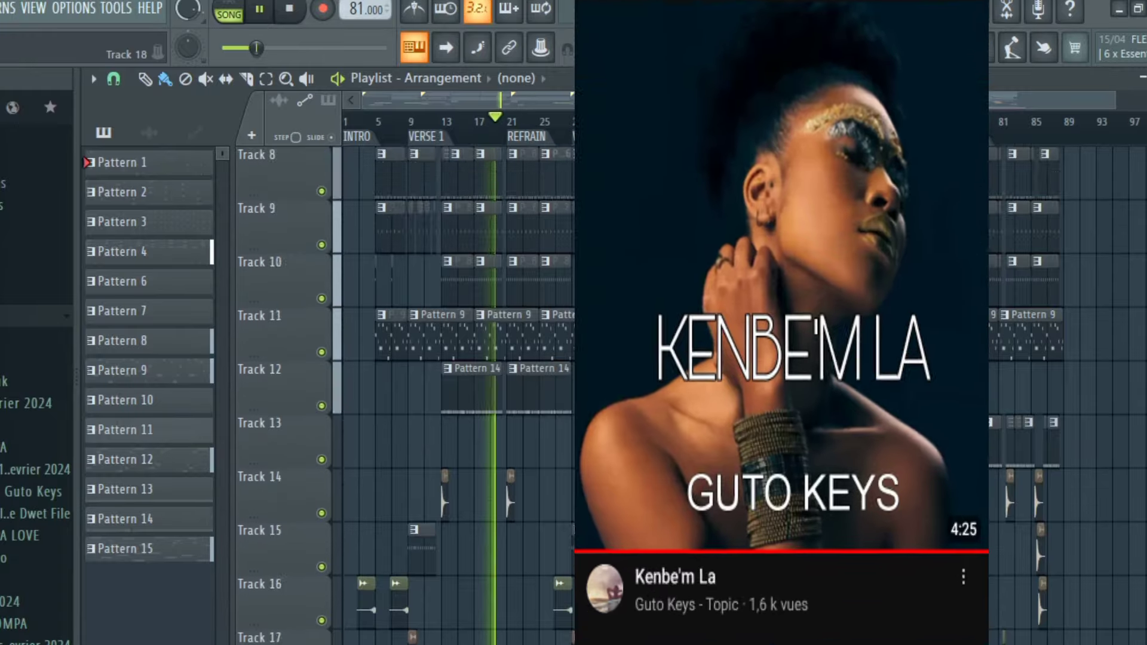
scroll(280, 358, "down", 8)
scroll(280, 359, "down", 5)
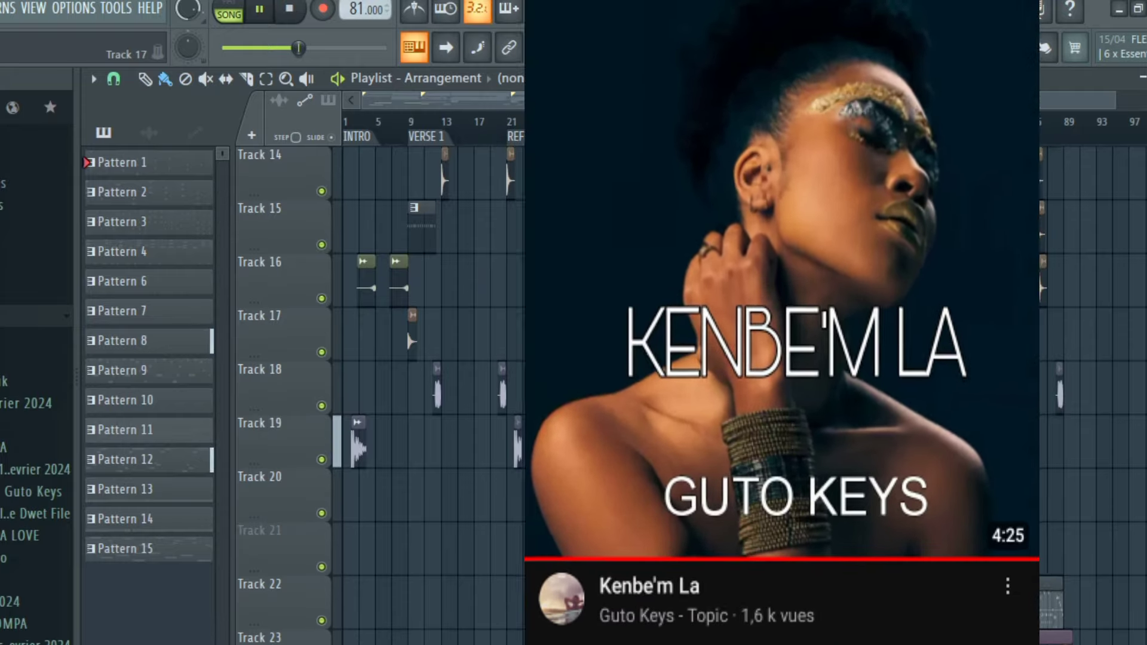
scroll(281, 358, "down", 5)
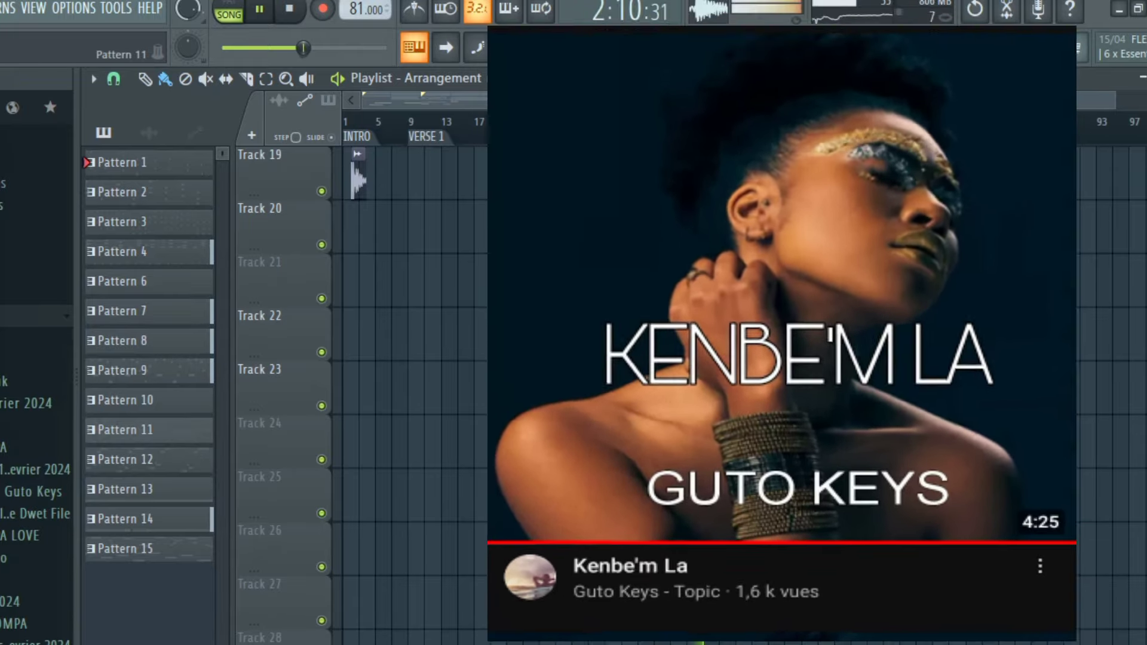
Inspect the finished song's channel list and the Kontakt notes of Pattern 11, and return to the arrangement.
left_click(854, 47)
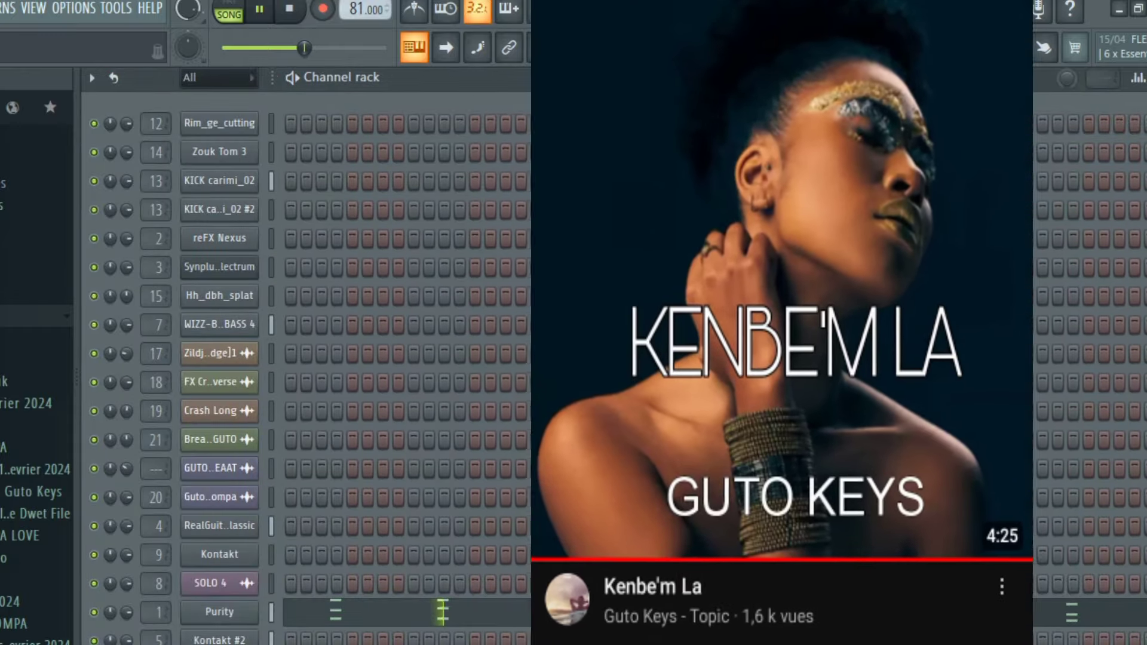
scroll(359, 358, "down", 5)
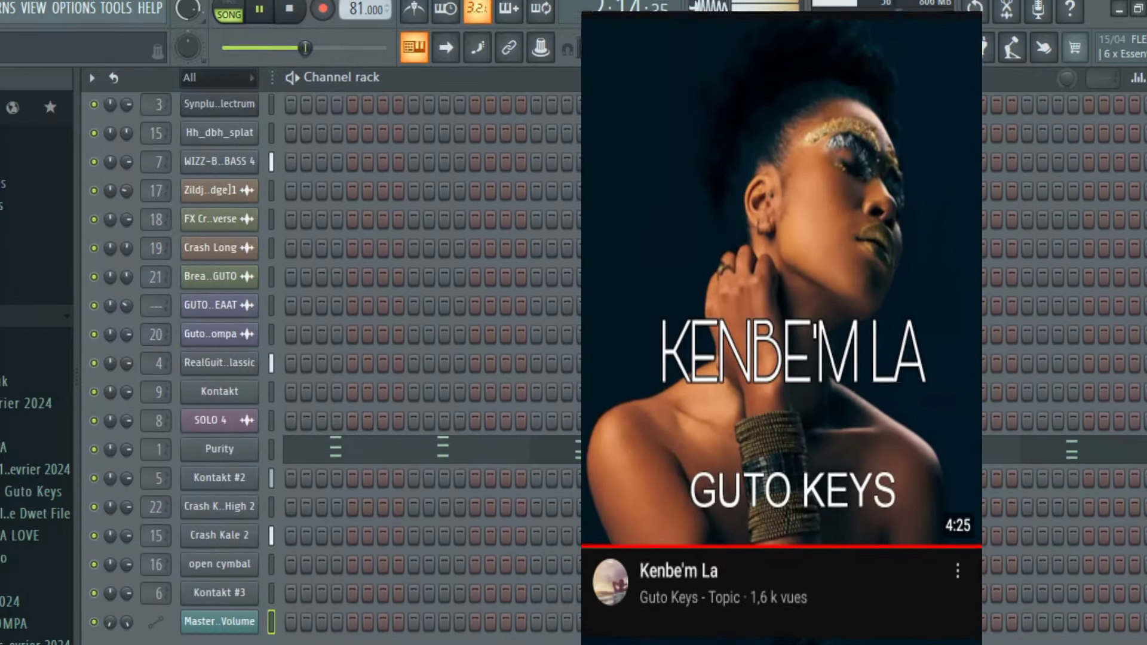
key("F5")
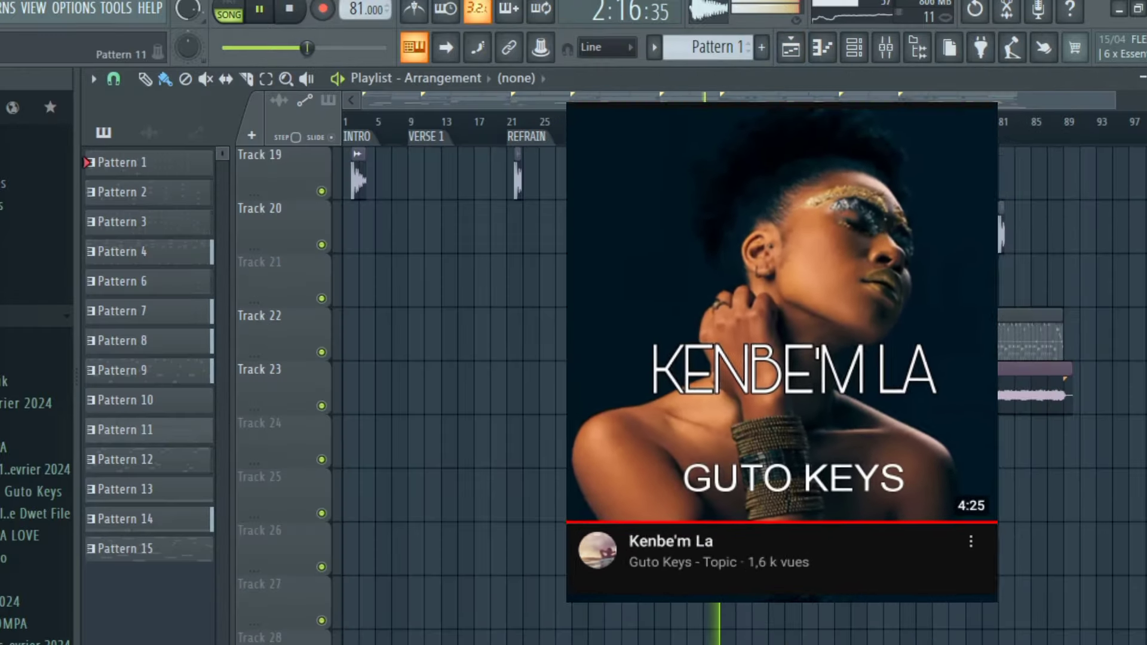
key("F7")
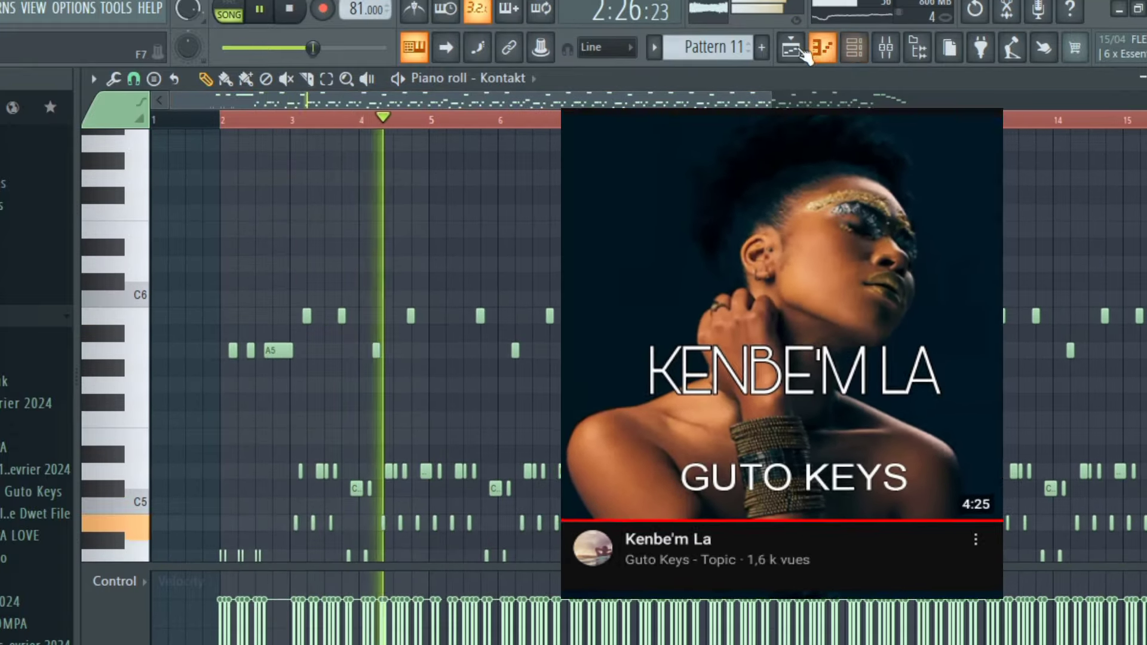
left_click(790, 47)
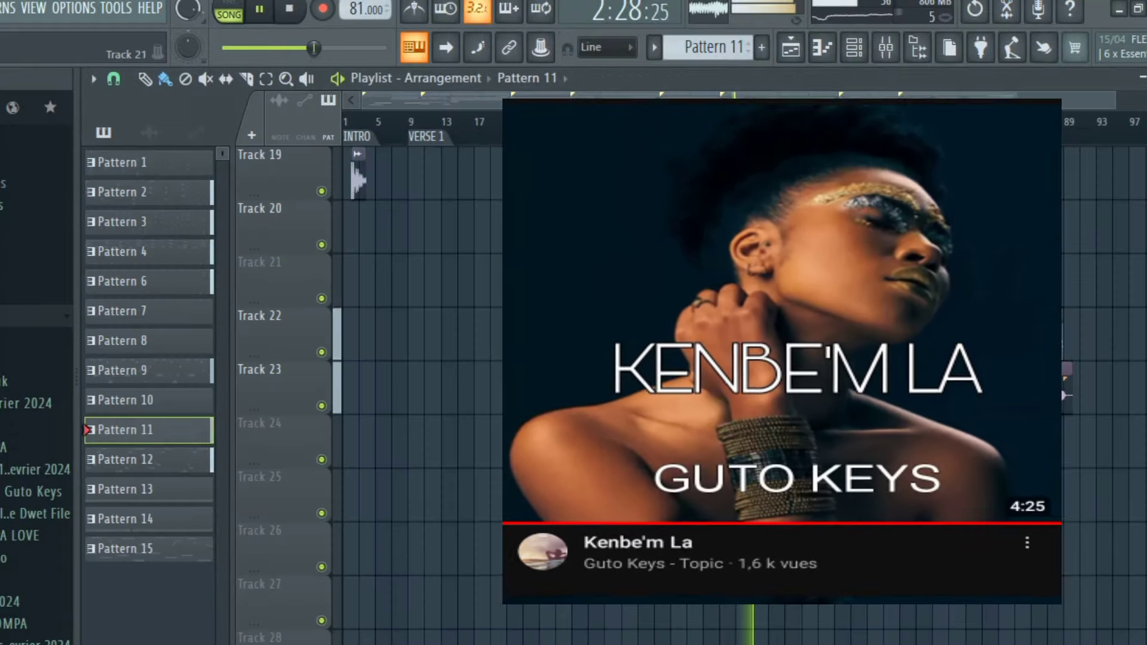
Look over the arrangement from Track 1 down to the audio clips around Tracks 22–23 as the song plays.
scroll(454, 388, "up", 12)
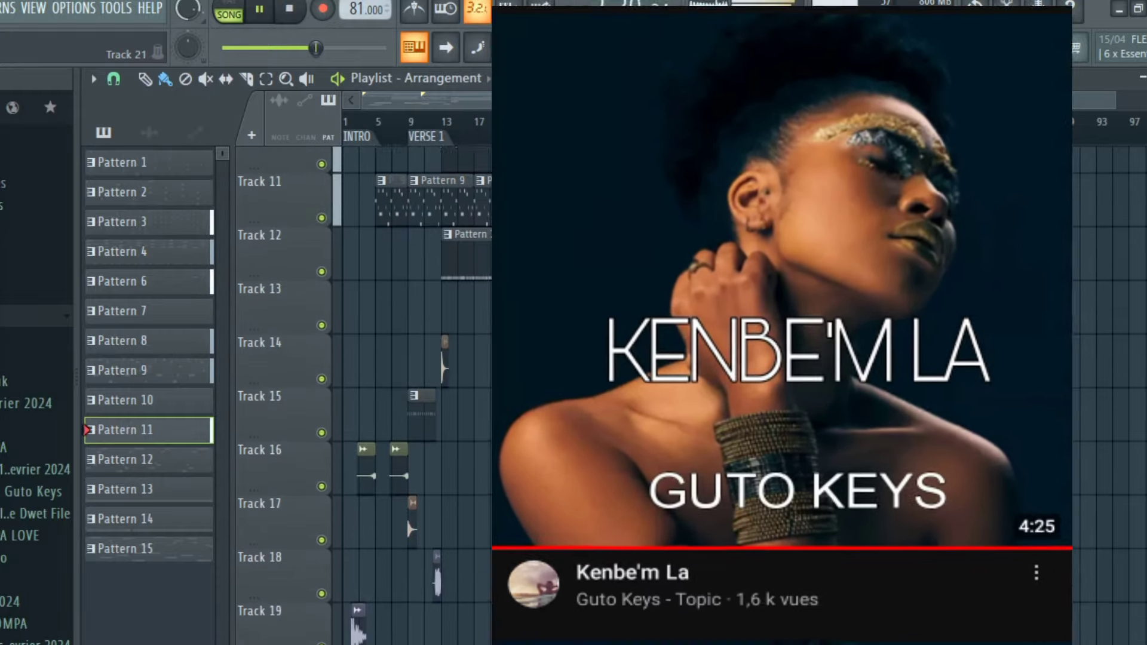
scroll(442, 388, "up", 4)
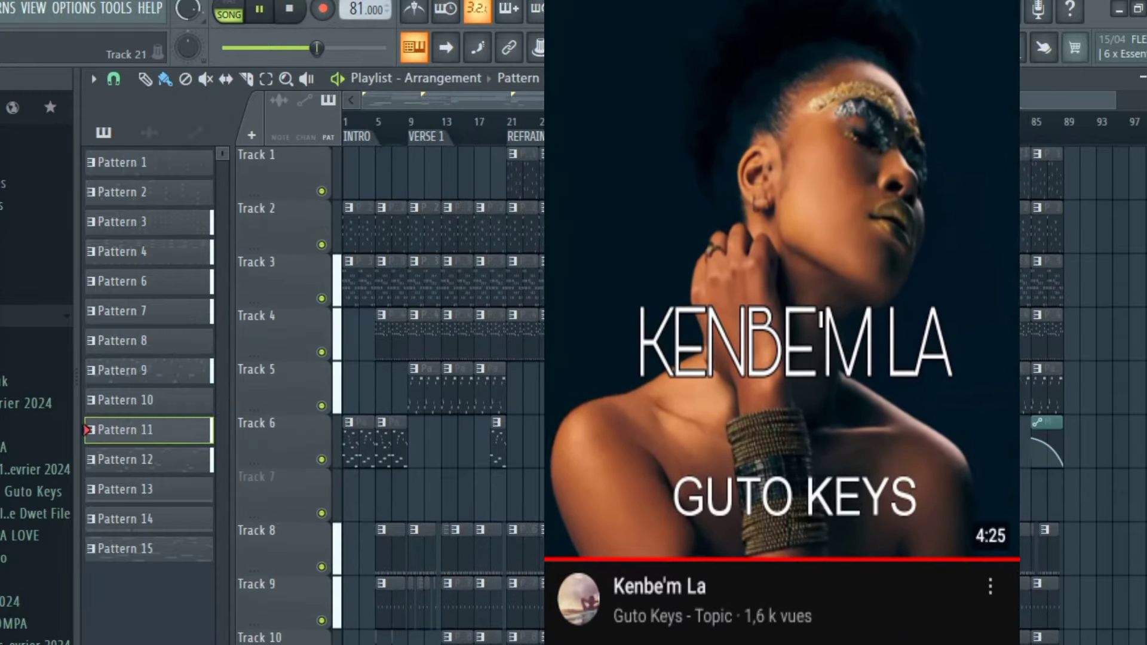
scroll(418, 389, "down", 15)
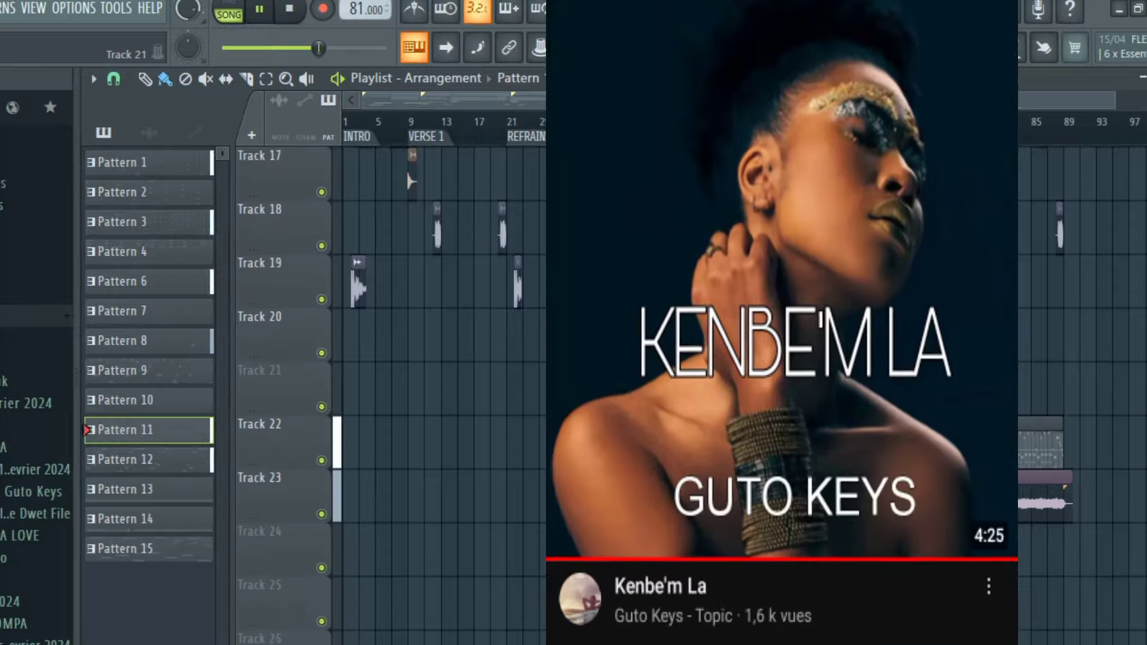
scroll(418, 388, "down", 1)
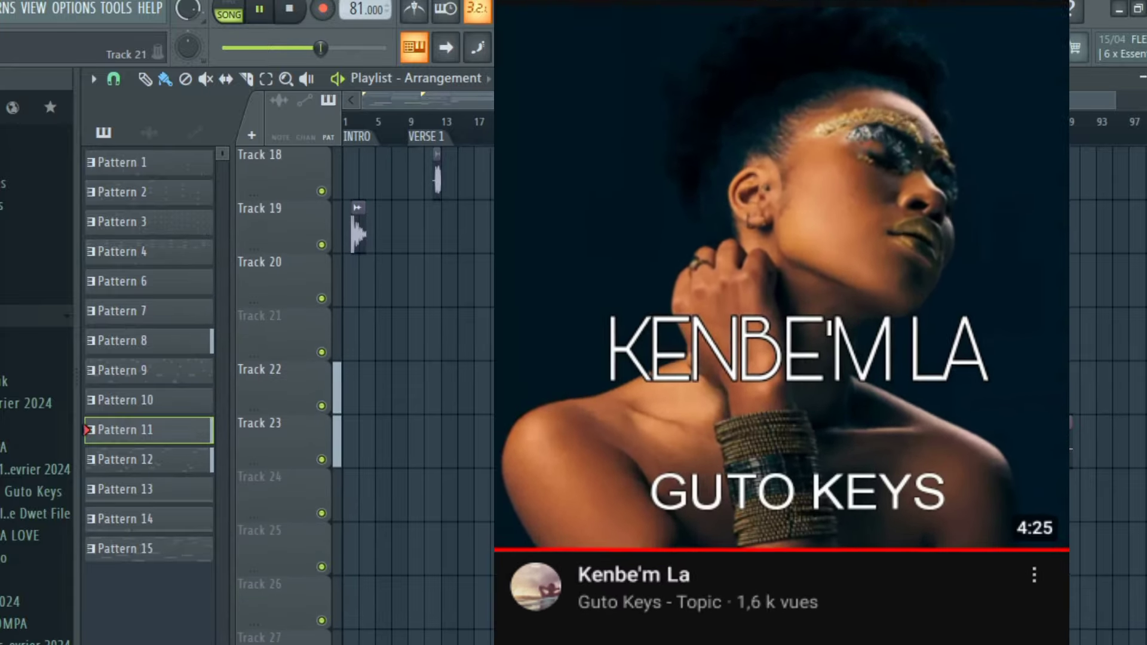
scroll(418, 388, "up", 5)
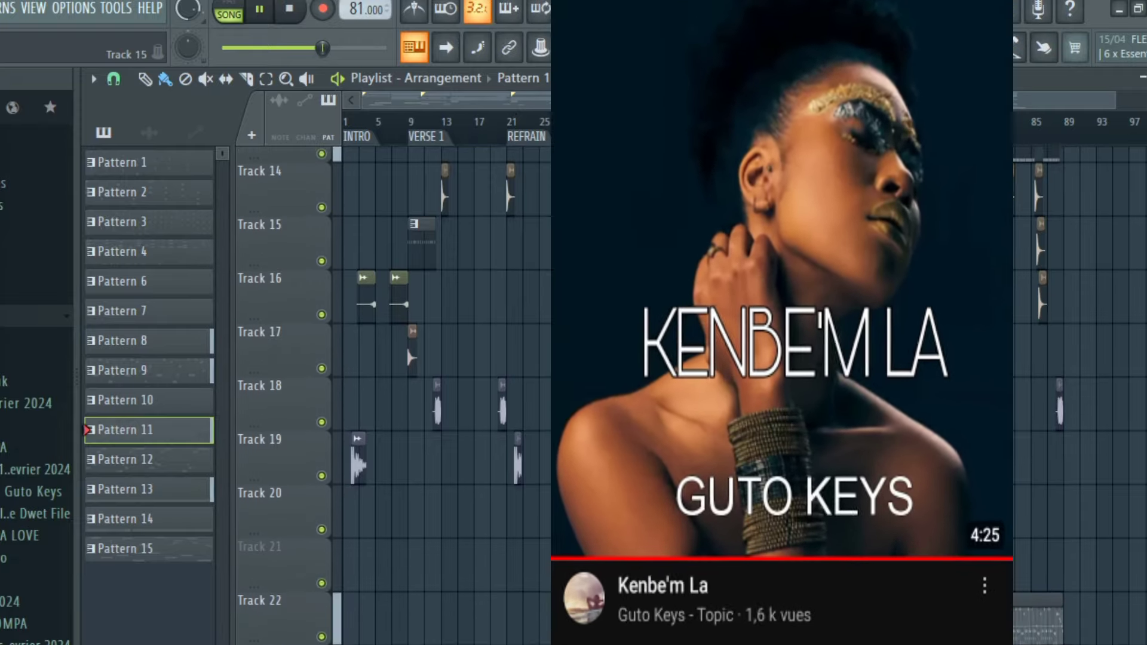
scroll(448, 389, "down", 3)
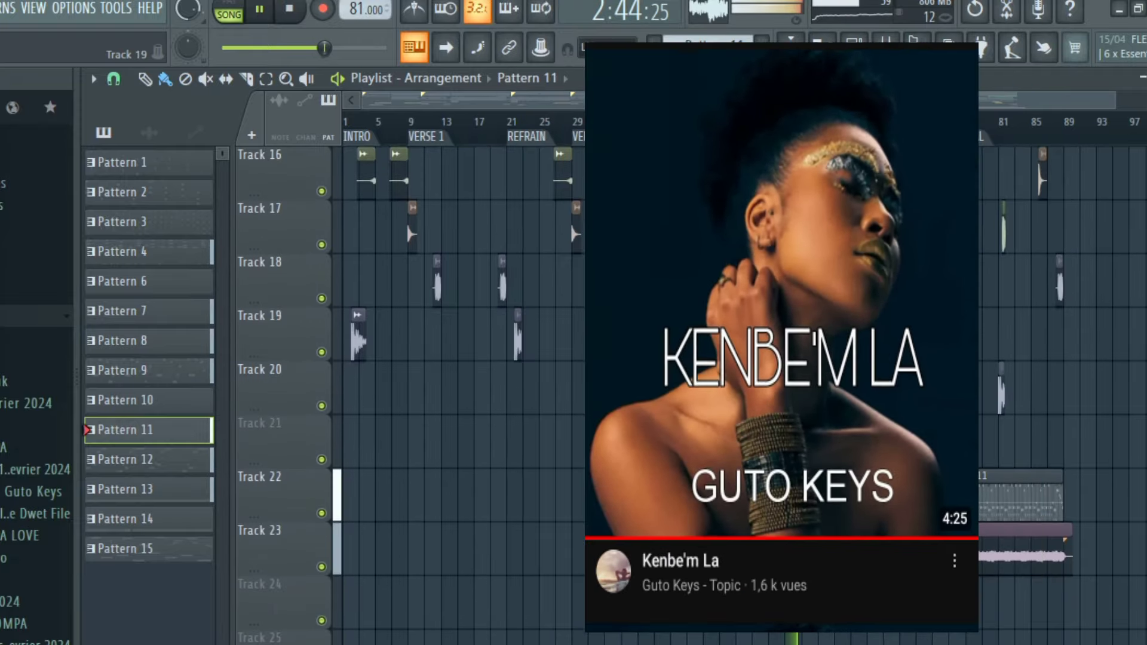